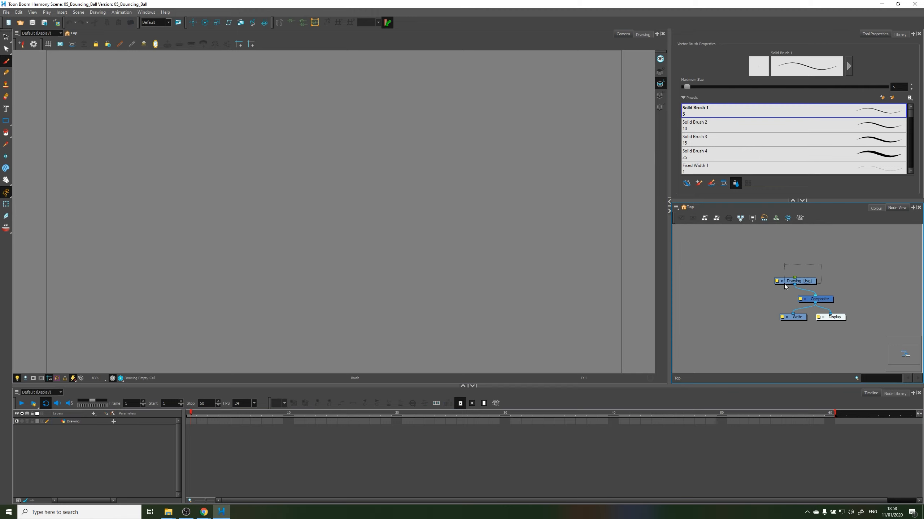
Step: Delete the existing Drawing node and add a vector drawing layer named "ball" connected to the Composite node
{"action": "key", "text": "Delete"}
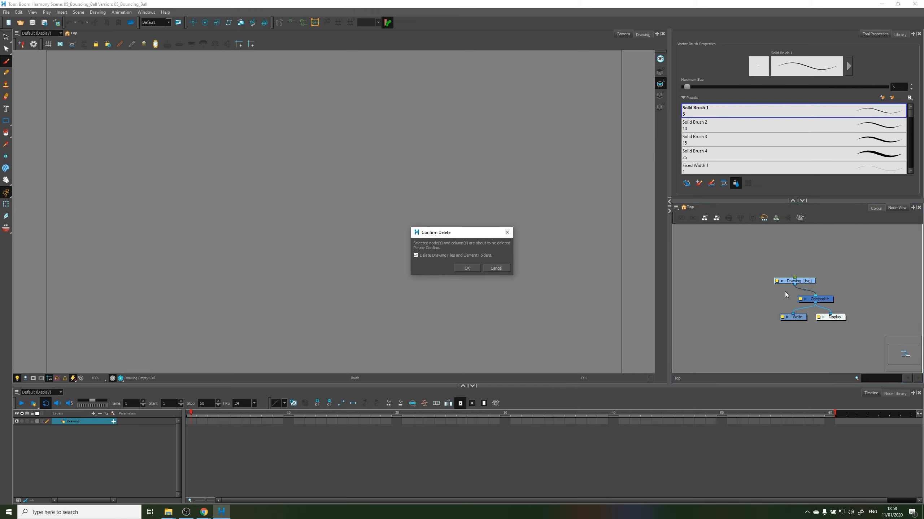
{"action": "left_click", "coordinate": [467, 268]}
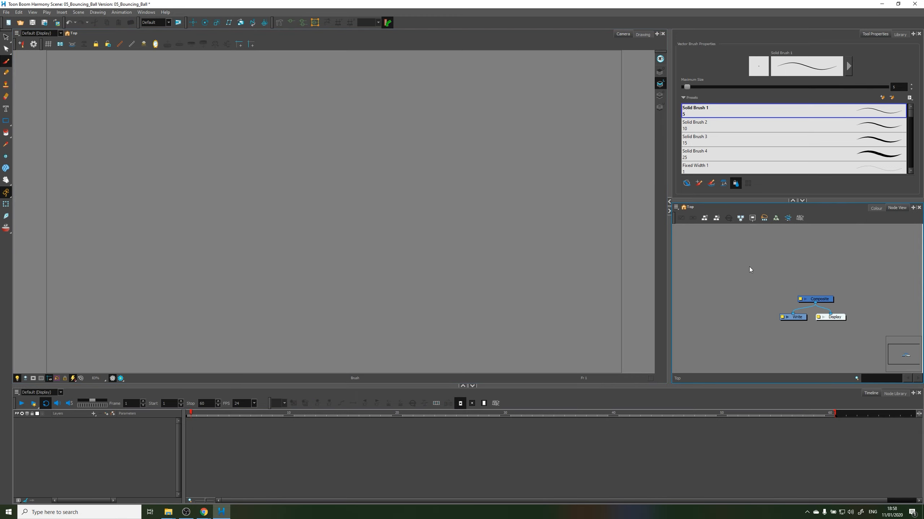
{"action": "key", "text": "ctrl+r"}
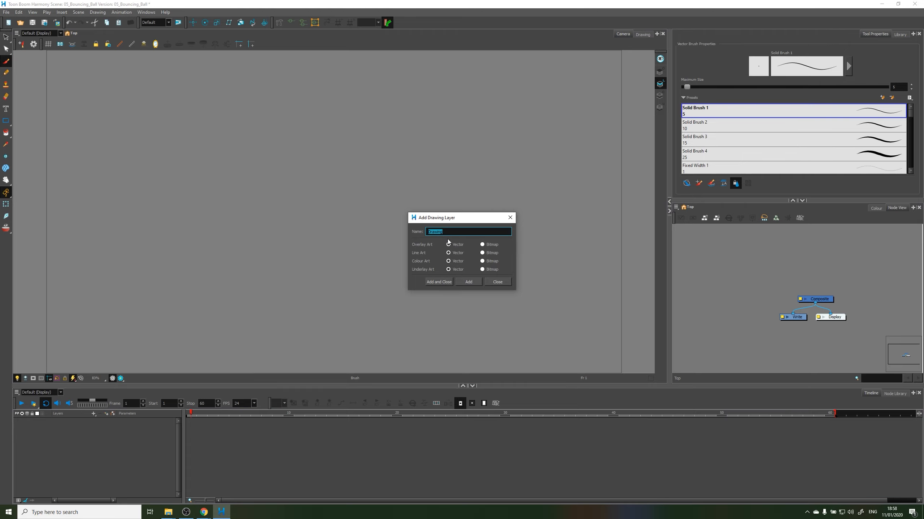
{"action": "type", "text": "ball"}
{"action": "left_click", "coordinate": [439, 282]}
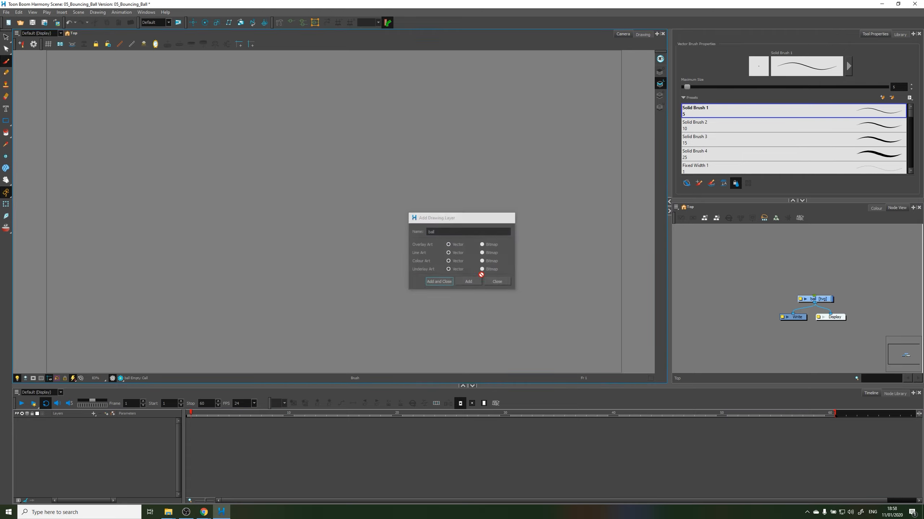
{"action": "mouse_move", "coordinate": [816, 306]}
{"action": "left_mouse_down"}
{"action": "mouse_move", "coordinate": [767, 263]}
{"action": "mouse_move", "coordinate": [815, 296]}
{"action": "left_mouse_up"}
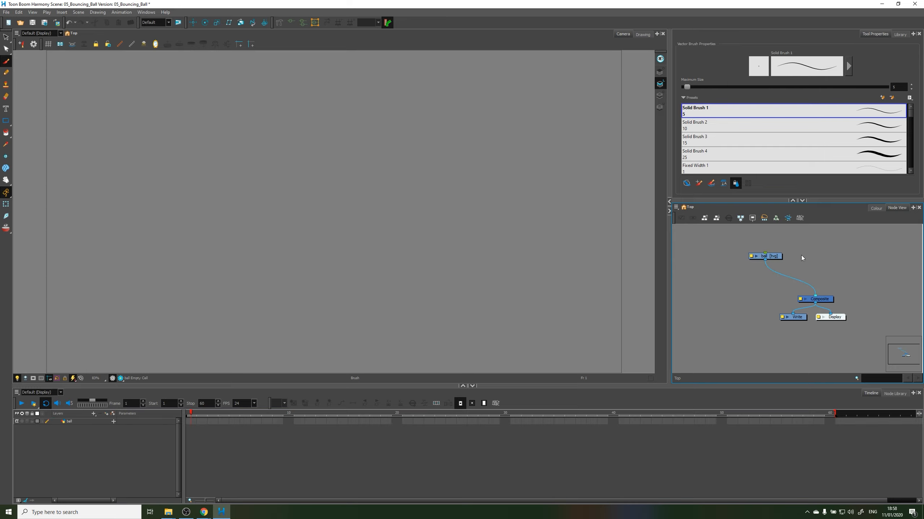
Step: Add a second vector drawing layer named "ground" and connect it to the Composite node beside the ball layer
{"action": "key", "text": "ctrl+r"}
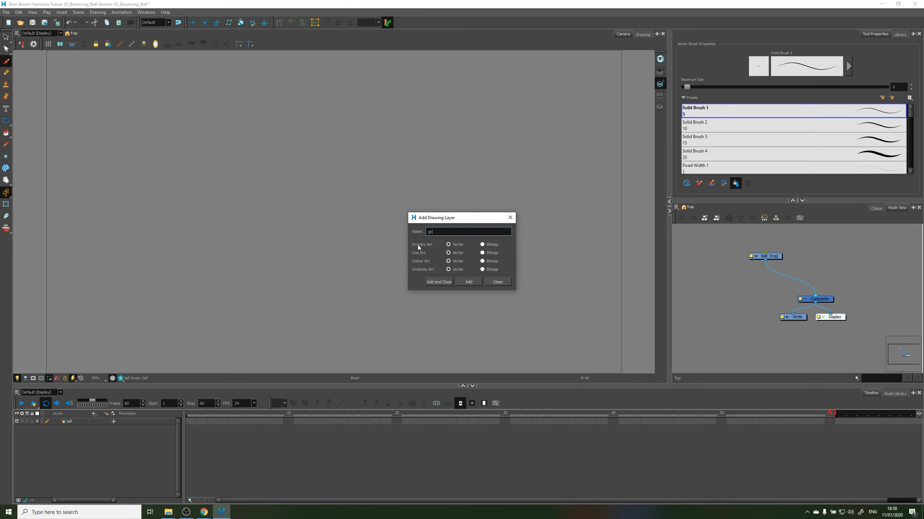
{"action": "type", "text": "ground"}
{"action": "left_click", "coordinate": [439, 282]}
{"action": "mouse_move", "coordinate": [829, 300]}
{"action": "left_mouse_down"}
{"action": "mouse_move", "coordinate": [866, 257]}
{"action": "mouse_move", "coordinate": [821, 296]}
{"action": "left_mouse_up"}
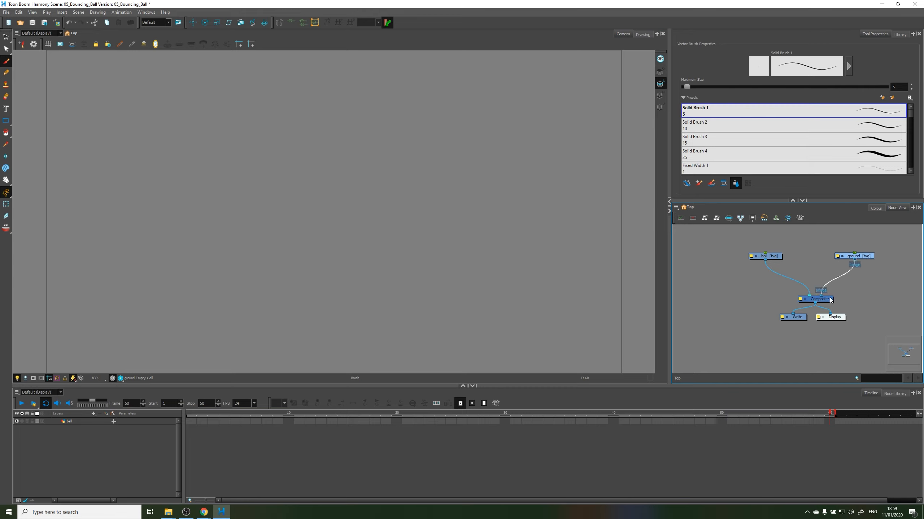
Step: Draw a straight horizontal ground line across the lower camera frame on the ground layer with the Line tool
{"action": "left_click_drag", "start_coordinate": [821, 235], "coordinate": [872, 272]}
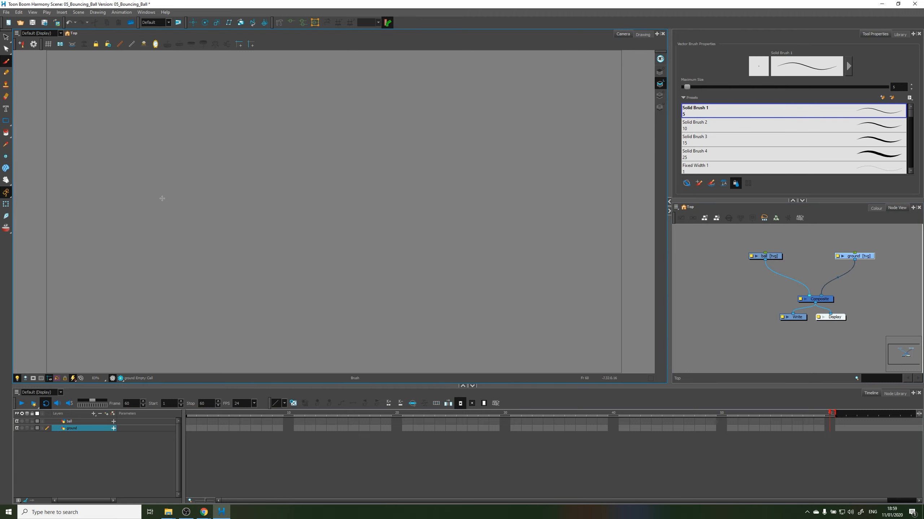
{"action": "left_click", "coordinate": [6, 121]}
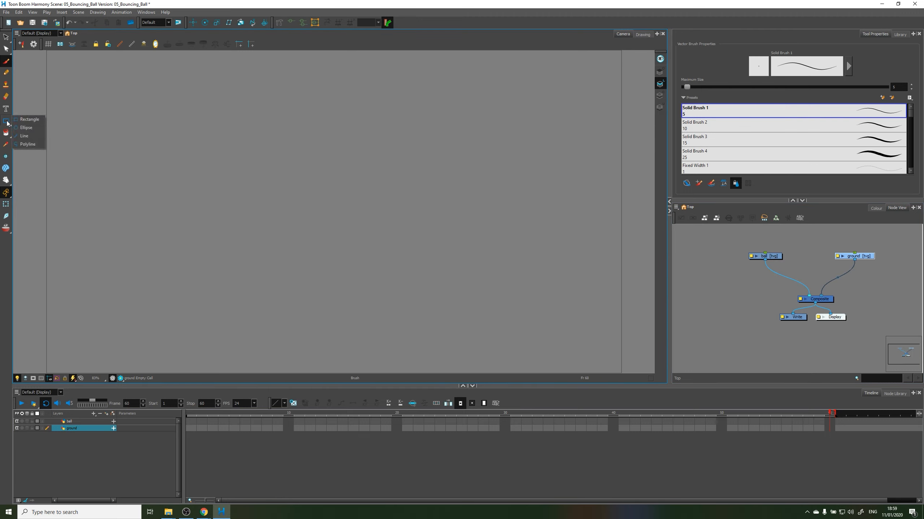
{"action": "left_click", "coordinate": [29, 136]}
{"action": "mouse_move", "coordinate": [33, 310]}
{"action": "left_mouse_down"}
{"action": "mouse_move", "coordinate": [634, 302]}
{"action": "mouse_move", "coordinate": [625, 308]}
{"action": "left_mouse_up"}
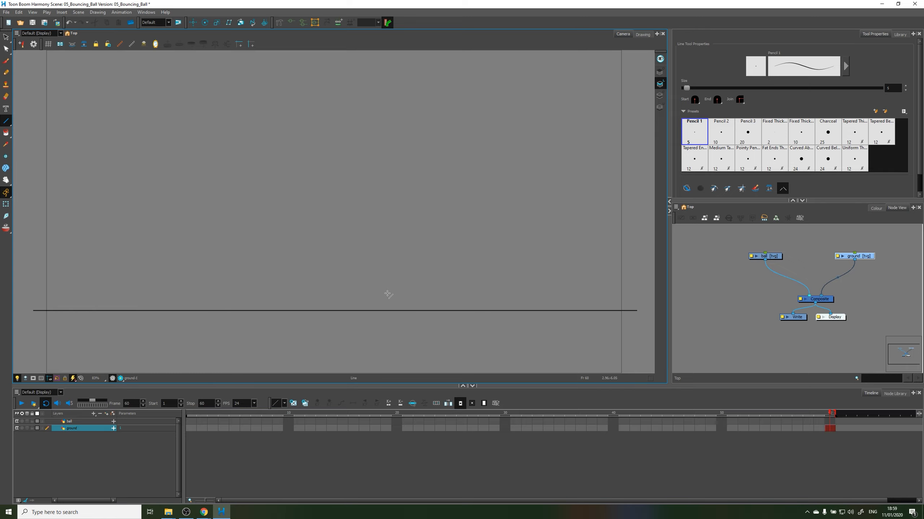
Step: Try maximum pencil sizes of 10 and 15 on the ground line
{"action": "key", "text": "alt+s"}
{"action": "left_click_drag", "start_coordinate": [366, 279], "coordinate": [355, 332]}
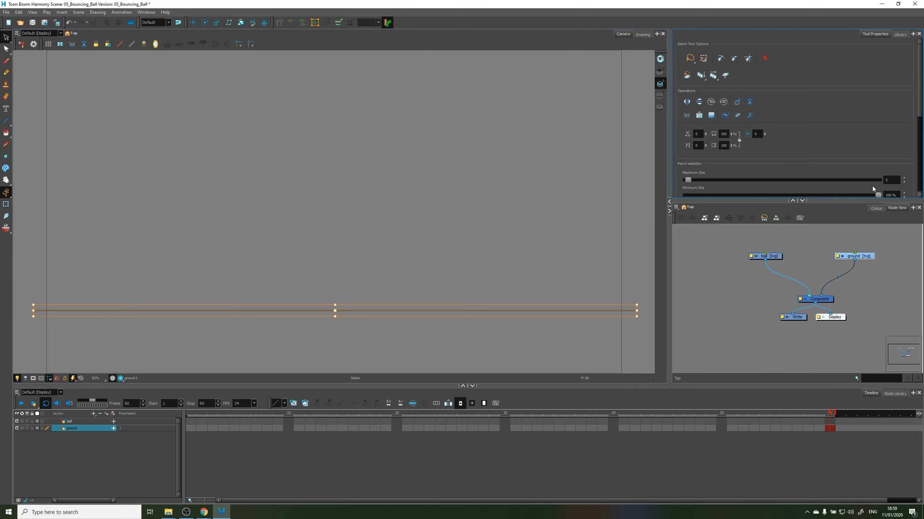
{"action": "double_click", "coordinate": [886, 180]}
{"action": "type", "text": "10"}
{"action": "key", "text": "Return"}
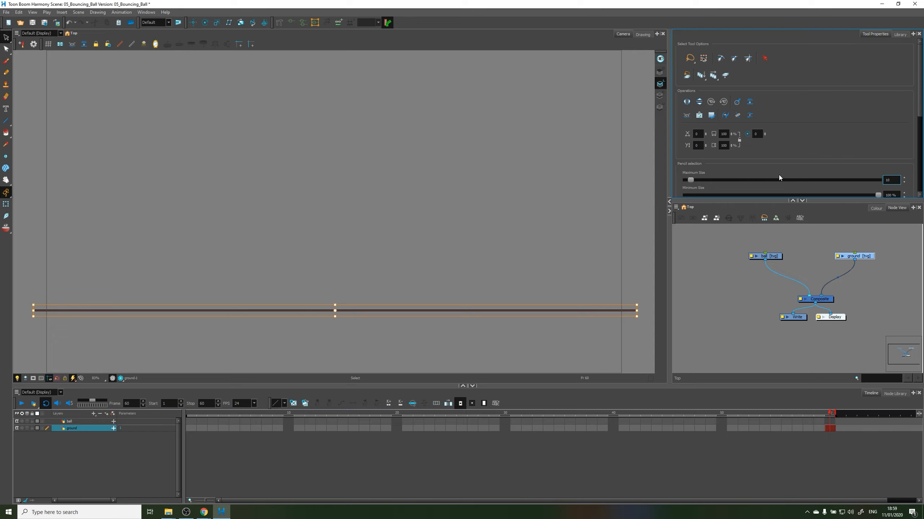
{"action": "double_click", "coordinate": [888, 179]}
{"action": "type", "text": "15"}
{"action": "key", "text": "Return"}
{"action": "left_click", "coordinate": [378, 269]}
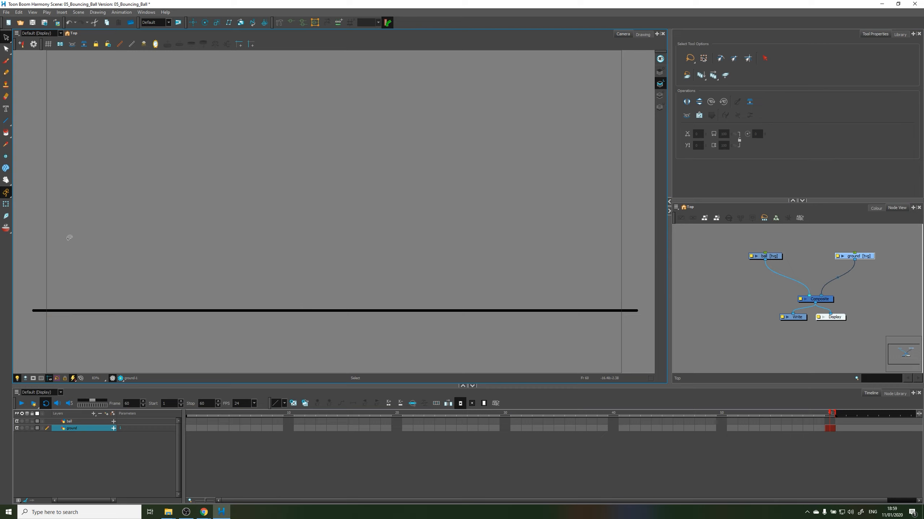
Step: Set the ground line's maximum pencil size to 20
{"action": "key", "text": "ctrl+a"}
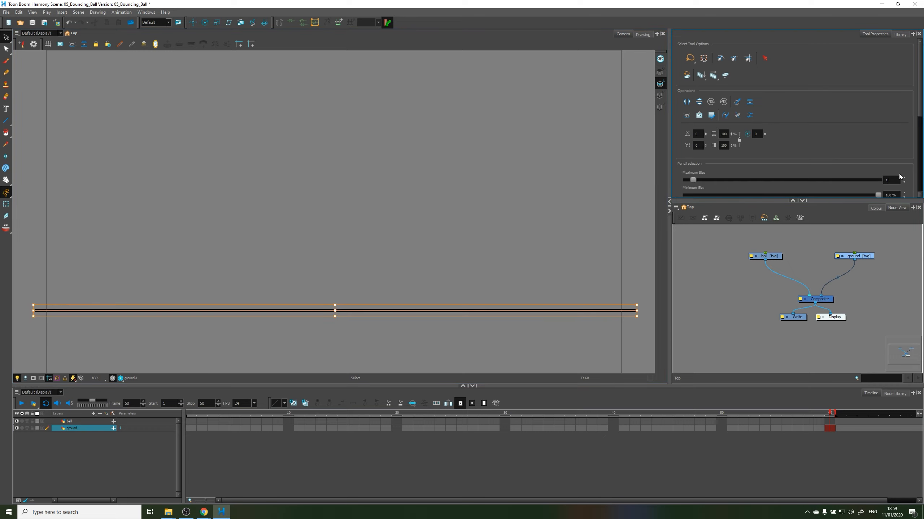
{"action": "double_click", "coordinate": [886, 180]}
{"action": "type", "text": "20"}
{"action": "key", "text": "Return"}
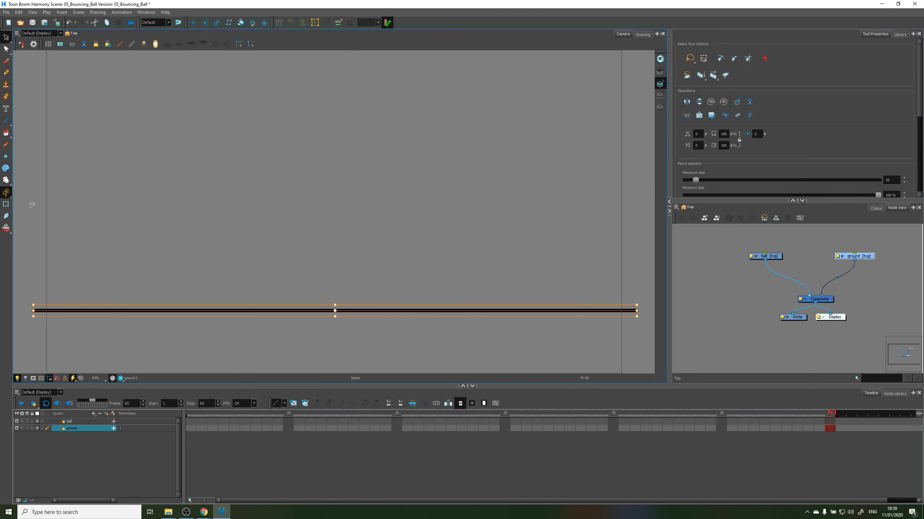
{"action": "left_click", "coordinate": [266, 197]}
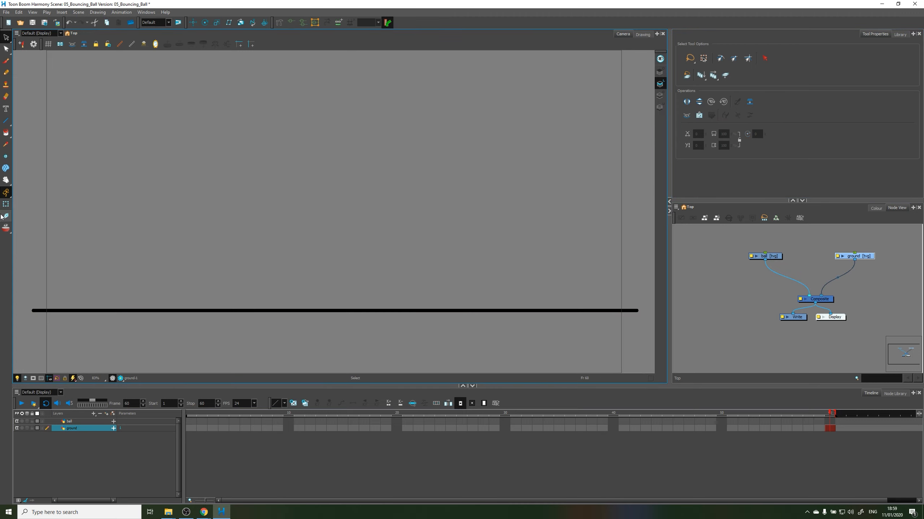
Step: Lock the ground layer and try selecting its line with the Transform tool
{"action": "left_click", "coordinate": [6, 205]}
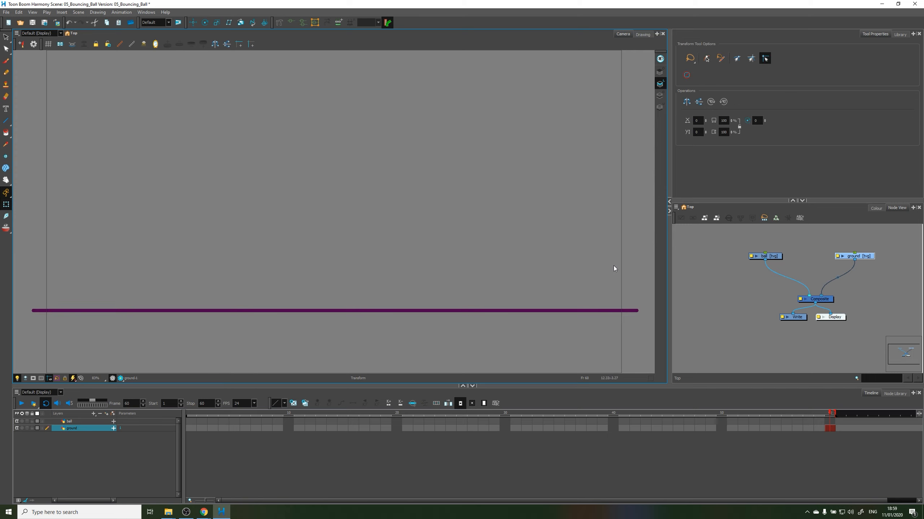
{"action": "left_click", "coordinate": [33, 428]}
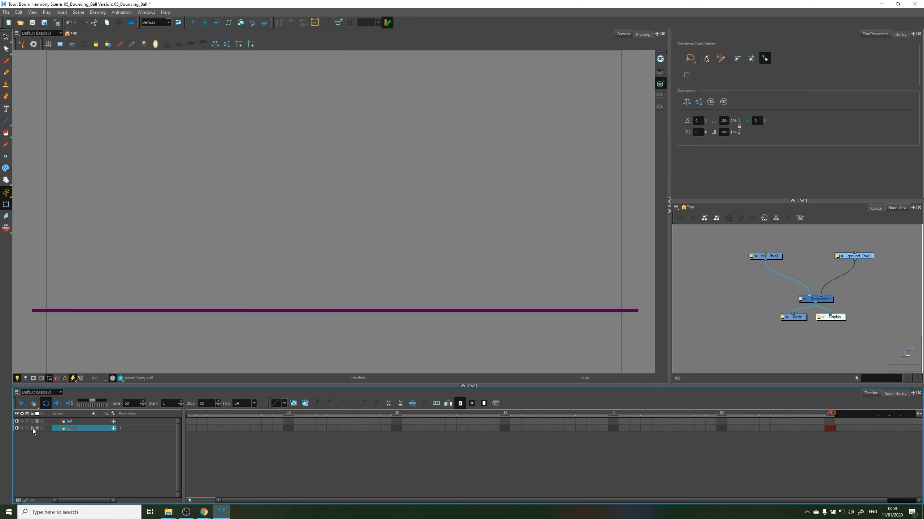
{"action": "left_click_drag", "start_coordinate": [208, 287], "coordinate": [181, 329]}
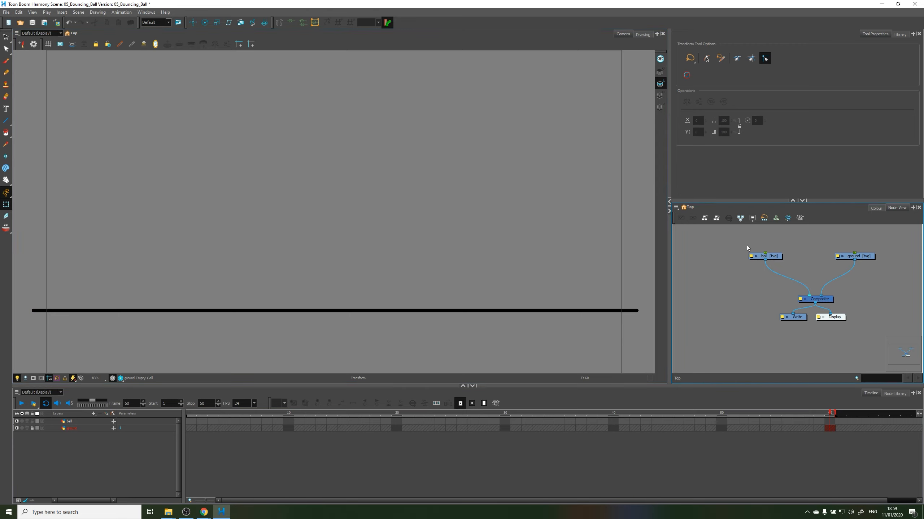
Step: Handwrite the bulleted note "Ease in & Ease Out" on the ball layer with the Solid Brush 1 preset
{"action": "left_click", "coordinate": [778, 256]}
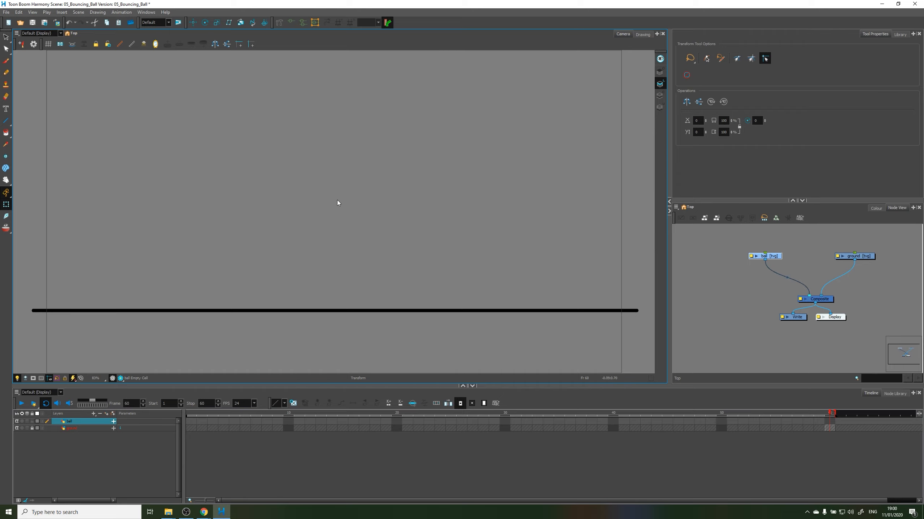
{"action": "left_click", "coordinate": [6, 61]}
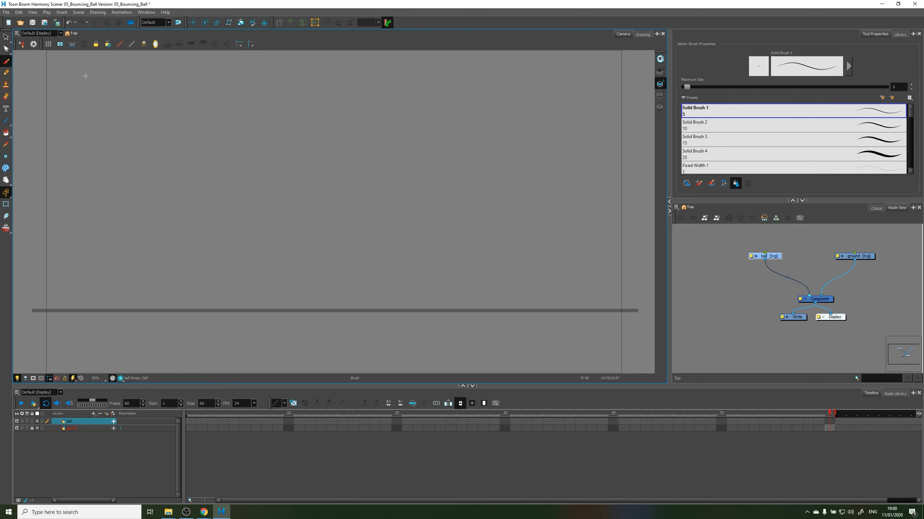
{"action": "mouse_move", "coordinate": [82, 67]}
{"action": "left_mouse_down"}
{"action": "mouse_move", "coordinate": [78, 86]}
{"action": "mouse_move", "coordinate": [97, 77]}
{"action": "left_mouse_up"}
{"action": "mouse_move", "coordinate": [83, 63]}
{"action": "left_mouse_down"}
{"action": "mouse_move", "coordinate": [102, 61]}
{"action": "mouse_move", "coordinate": [120, 95]}
{"action": "left_mouse_up"}
{"action": "left_click_drag", "start_coordinate": [133, 87], "coordinate": [218, 94]}
{"action": "left_click", "coordinate": [159, 71]}
{"action": "mouse_move", "coordinate": [238, 68]}
{"action": "left_mouse_down"}
{"action": "mouse_move", "coordinate": [233, 91]}
{"action": "mouse_move", "coordinate": [251, 91]}
{"action": "left_mouse_up"}
{"action": "left_click_drag", "start_coordinate": [235, 65], "coordinate": [250, 65]}
{"action": "left_click_drag", "start_coordinate": [259, 83], "coordinate": [268, 89]}
{"action": "left_click_drag", "start_coordinate": [277, 83], "coordinate": [287, 86]}
{"action": "mouse_move", "coordinate": [316, 63]}
{"action": "left_mouse_down"}
{"action": "mouse_move", "coordinate": [302, 75]}
{"action": "mouse_move", "coordinate": [316, 62]}
{"action": "left_mouse_up"}
{"action": "left_click_drag", "start_coordinate": [329, 80], "coordinate": [336, 88]}
{"action": "left_click_drag", "start_coordinate": [350, 59], "coordinate": [359, 88]}
{"action": "left_click_drag", "start_coordinate": [343, 70], "coordinate": [361, 66]}
{"action": "left_click_drag", "start_coordinate": [59, 89], "coordinate": [60, 92]}
Step: Handwrite a second bulleted note reading "Squash & Stretch" below the first one
{"action": "mouse_move", "coordinate": [67, 137]}
{"action": "left_mouse_down"}
{"action": "mouse_move", "coordinate": [109, 142]}
{"action": "mouse_move", "coordinate": [109, 168]}
{"action": "left_mouse_up"}
{"action": "mouse_move", "coordinate": [124, 132]}
{"action": "left_mouse_down"}
{"action": "mouse_move", "coordinate": [147, 143]}
{"action": "mouse_move", "coordinate": [162, 131]}
{"action": "mouse_move", "coordinate": [183, 142]}
{"action": "left_mouse_up"}
{"action": "left_click_drag", "start_coordinate": [221, 120], "coordinate": [251, 137]}
{"action": "mouse_move", "coordinate": [271, 110]}
{"action": "left_mouse_down"}
{"action": "mouse_move", "coordinate": [274, 140]}
{"action": "mouse_move", "coordinate": [300, 132]}
{"action": "left_mouse_up"}
{"action": "left_click_drag", "start_coordinate": [309, 109], "coordinate": [312, 134]}
{"action": "left_click_drag", "start_coordinate": [325, 108], "coordinate": [337, 130]}
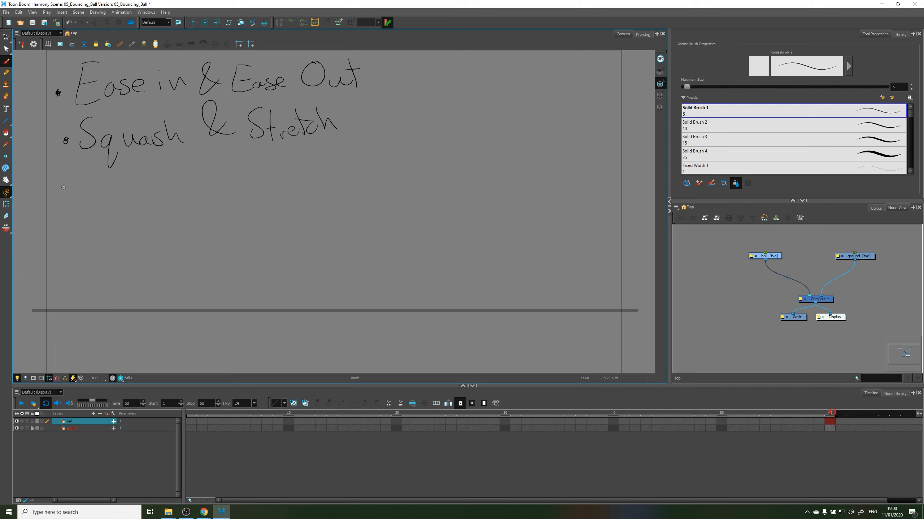
Step: Handwrite a third bulleted note reading "Timing (and spacing)" below the other two
{"action": "mouse_move", "coordinate": [61, 186]}
{"action": "left_mouse_down"}
{"action": "mouse_move", "coordinate": [86, 200]}
{"action": "mouse_move", "coordinate": [90, 168]}
{"action": "left_mouse_up"}
{"action": "mouse_move", "coordinate": [92, 178]}
{"action": "left_mouse_down"}
{"action": "mouse_move", "coordinate": [95, 199]}
{"action": "mouse_move", "coordinate": [115, 192]}
{"action": "left_mouse_up"}
{"action": "mouse_move", "coordinate": [125, 193]}
{"action": "left_mouse_down"}
{"action": "mouse_move", "coordinate": [141, 189]}
{"action": "mouse_move", "coordinate": [126, 215]}
{"action": "left_mouse_up"}
{"action": "mouse_move", "coordinate": [183, 164]}
{"action": "left_mouse_down"}
{"action": "mouse_move", "coordinate": [187, 196]}
{"action": "mouse_move", "coordinate": [242, 189]}
{"action": "left_mouse_up"}
{"action": "mouse_move", "coordinate": [251, 180]}
{"action": "left_mouse_down"}
{"action": "mouse_move", "coordinate": [257, 200]}
{"action": "mouse_move", "coordinate": [299, 183]}
{"action": "mouse_move", "coordinate": [303, 197]}
{"action": "left_mouse_up"}
{"action": "mouse_move", "coordinate": [289, 155]}
{"action": "left_mouse_down"}
{"action": "mouse_move", "coordinate": [307, 180]}
{"action": "mouse_move", "coordinate": [293, 202]}
{"action": "left_mouse_up"}
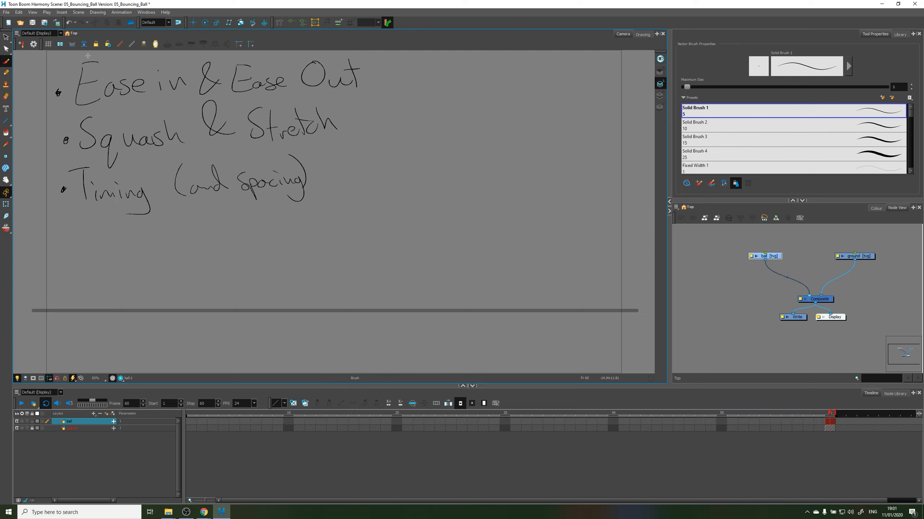
Step: Delete all the handwritten notes from the ball layer's drawing
{"action": "key", "text": "ctrl+a"}
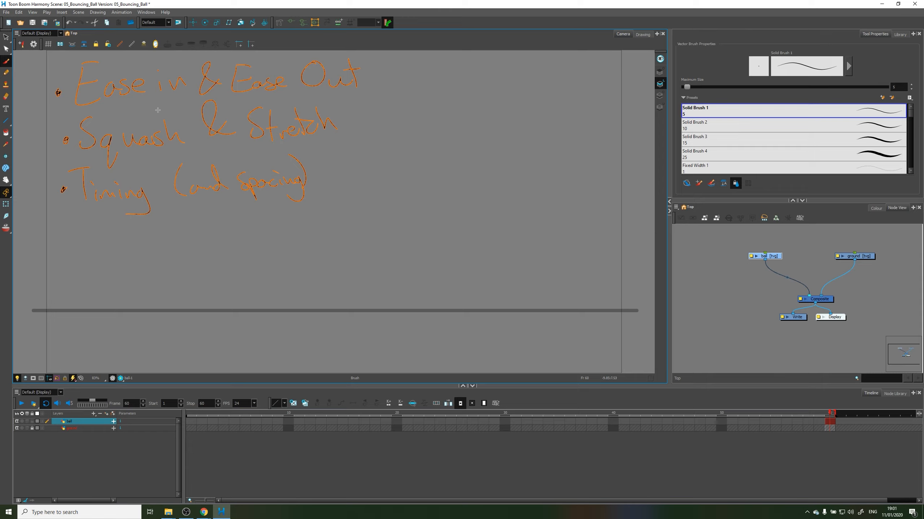
{"action": "key", "text": "Delete"}
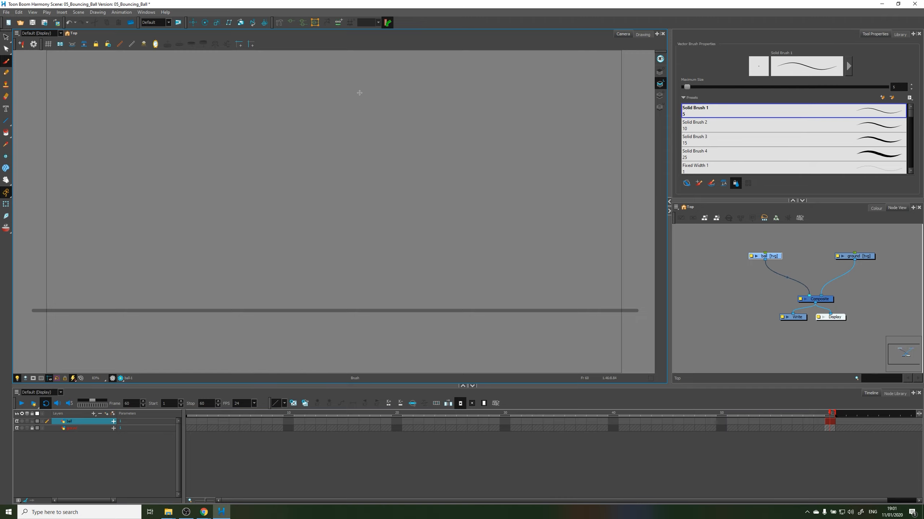
Step: Extend the ball layer's drawing exposure across frames 1 to 60
{"action": "scroll", "coordinate": [317, 209], "scroll_direction": "up", "scroll_amount": 1}
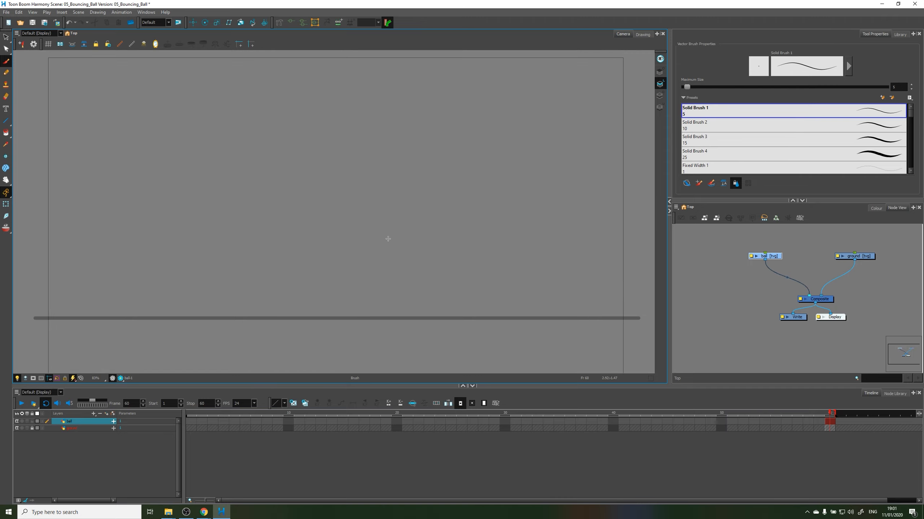
{"action": "mouse_move", "coordinate": [821, 413]}
{"action": "left_mouse_down"}
{"action": "mouse_move", "coordinate": [811, 413]}
{"action": "mouse_move", "coordinate": [835, 417]}
{"action": "left_mouse_up"}
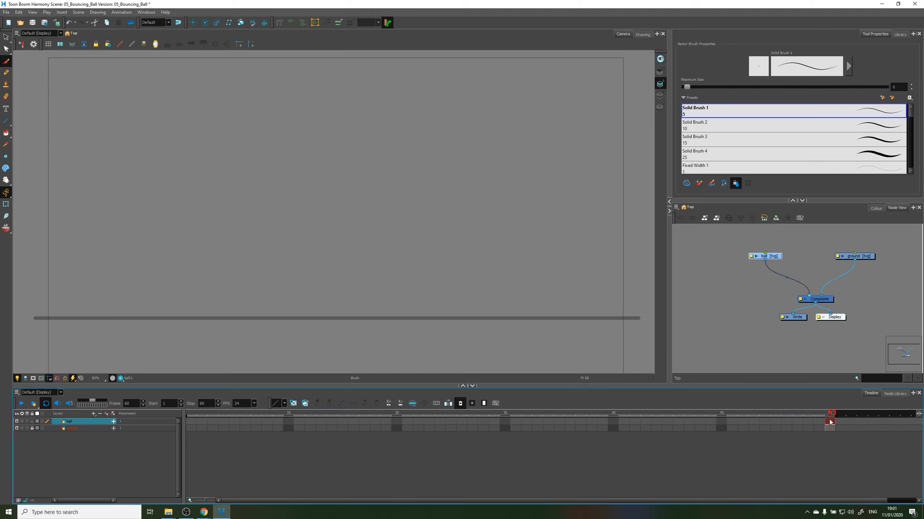
{"action": "left_click", "coordinate": [187, 421], "text": "shift"}
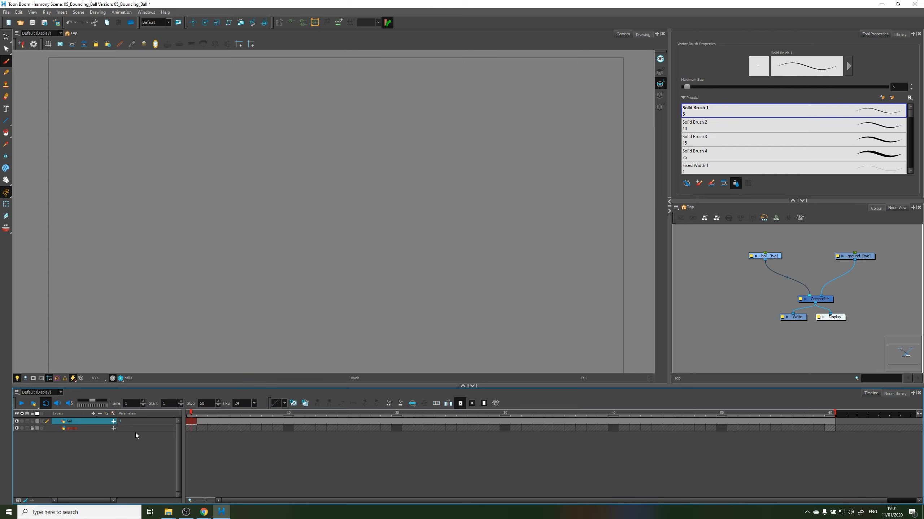
Step: Unlock the ground layer and expose its drawing 1 at frame 1 through drawing substitution
{"action": "left_click", "coordinate": [32, 429]}
{"action": "left_click", "coordinate": [73, 429]}
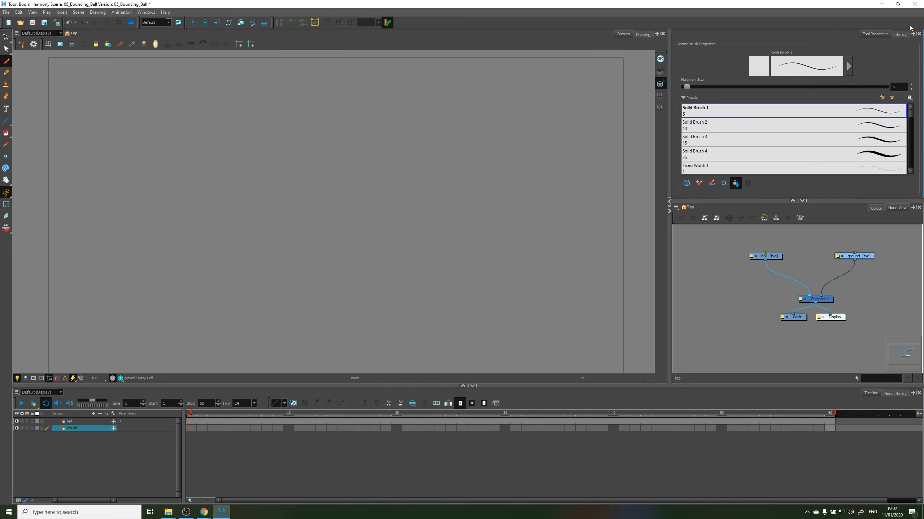
{"action": "left_click", "coordinate": [899, 34]}
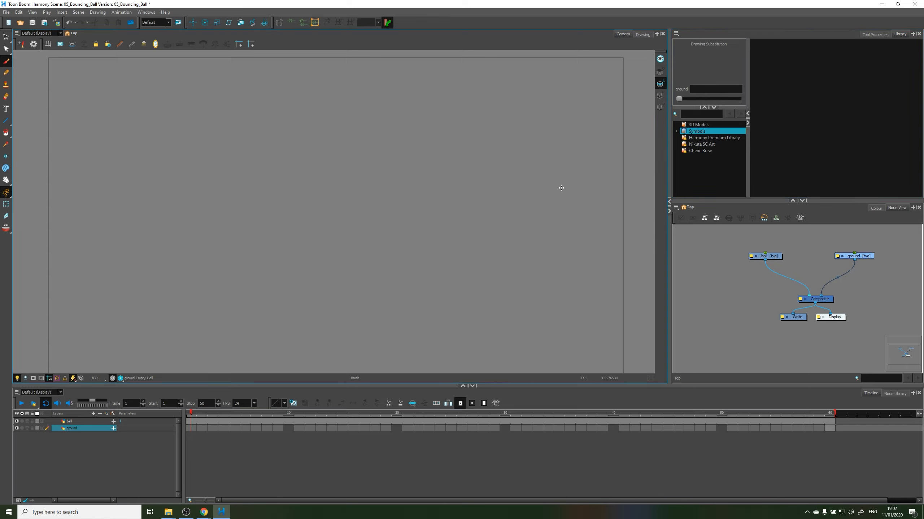
{"action": "key", "text": "bracketright"}
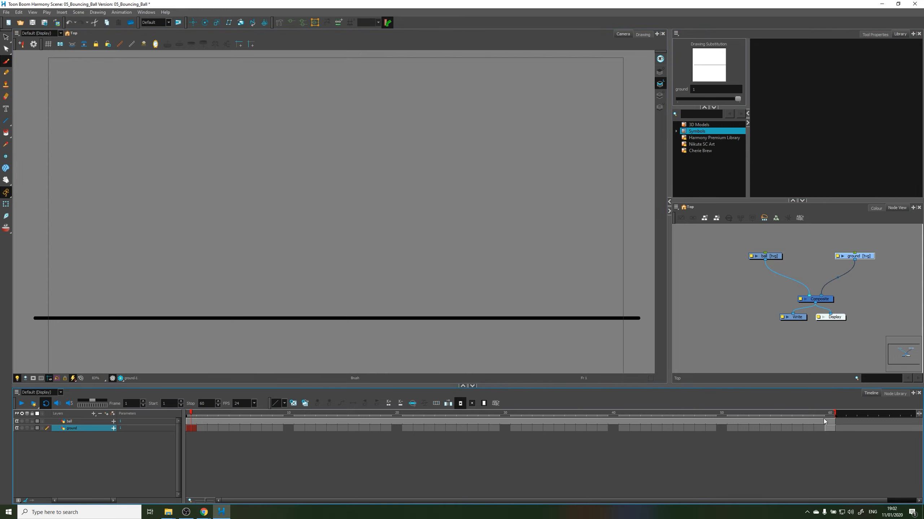
Step: Extend the ground drawing's exposure from frame 1 to the end of the scene and lock the layer again
{"action": "left_click", "coordinate": [820, 429]}
{"action": "key", "text": "F5"}
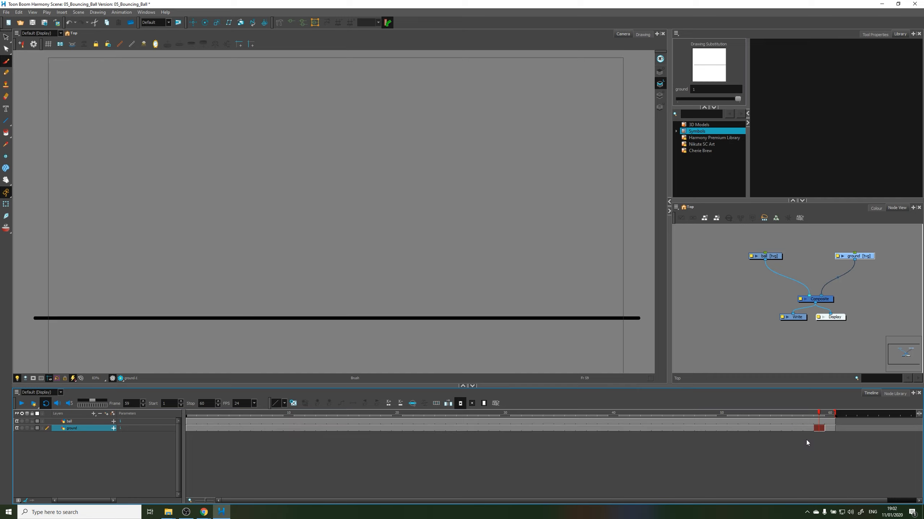
{"action": "left_click_drag", "start_coordinate": [823, 414], "coordinate": [160, 435]}
{"action": "left_click", "coordinate": [33, 429]}
Step: Try drawing a freehand round ball outline above the ground line on the ball layer at frame 1, undoing the attempts
{"action": "left_click_drag", "start_coordinate": [778, 254], "coordinate": [782, 254]}
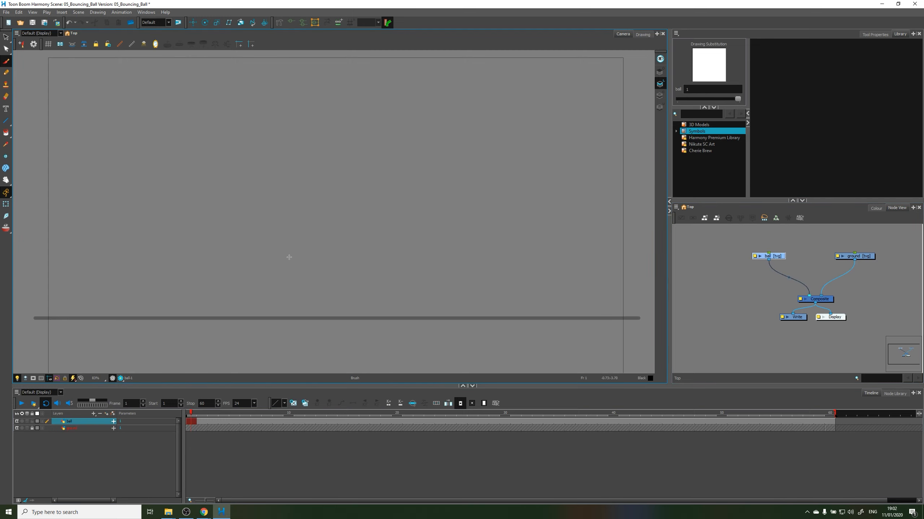
{"action": "mouse_move", "coordinate": [204, 201]}
{"action": "left_mouse_down"}
{"action": "mouse_move", "coordinate": [223, 239]}
{"action": "mouse_move", "coordinate": [324, 244]}
{"action": "mouse_move", "coordinate": [358, 245]}
{"action": "left_mouse_up"}
{"action": "key", "text": "ctrl+z"}
{"action": "key", "text": "o"}
{"action": "mouse_move", "coordinate": [315, 83]}
{"action": "left_mouse_down"}
{"action": "mouse_move", "coordinate": [283, 123]}
{"action": "mouse_move", "coordinate": [313, 86]}
{"action": "left_mouse_up"}
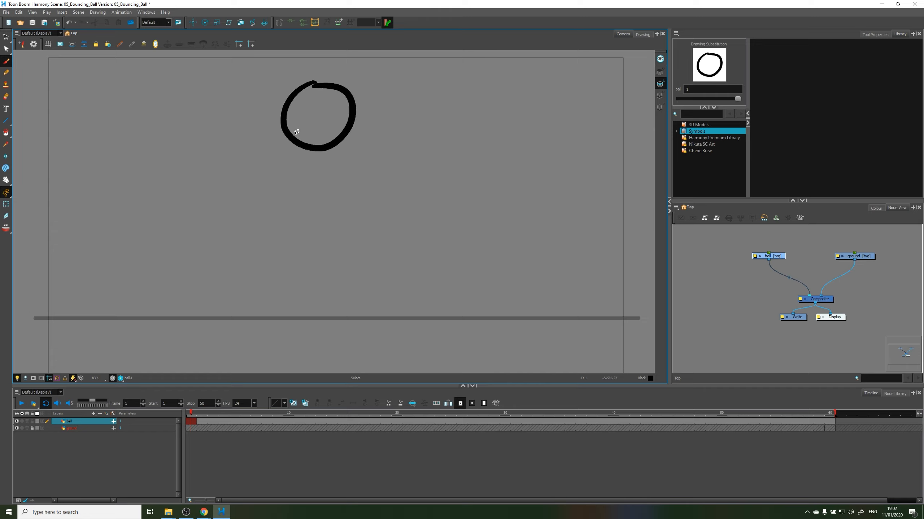
{"action": "key", "text": "ctrl+z"}
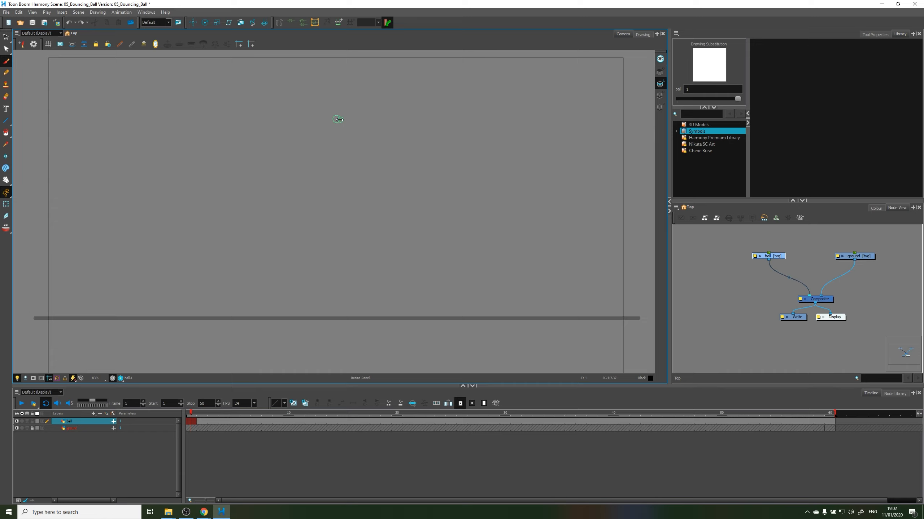
Step: Draw the round ball outline high above the ground line on the ball layer at frame 1
{"action": "mouse_move", "coordinate": [325, 69]}
{"action": "left_mouse_down"}
{"action": "mouse_move", "coordinate": [297, 103]}
{"action": "mouse_move", "coordinate": [340, 70]}
{"action": "mouse_move", "coordinate": [297, 92]}
{"action": "mouse_move", "coordinate": [325, 73]}
{"action": "left_mouse_up"}
{"action": "key", "text": "ctrl+z"}
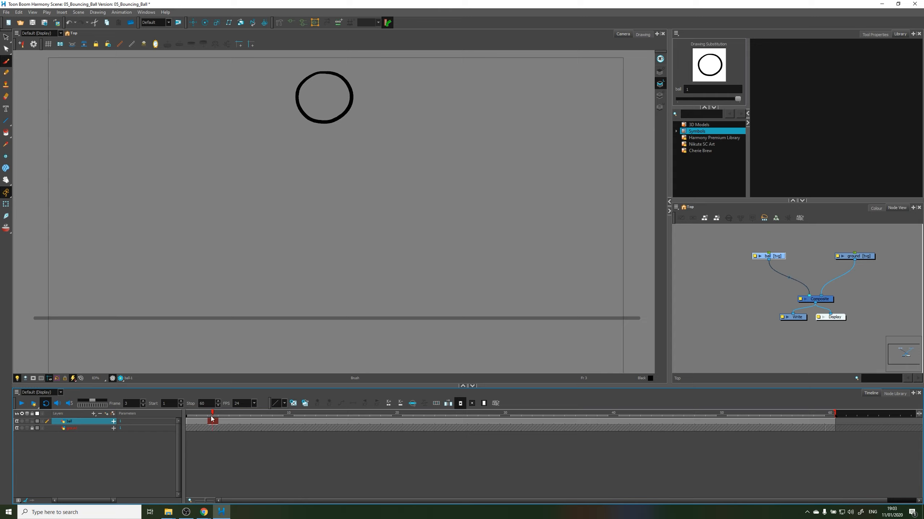
Step: Create a new empty drawing at frame 3 of the ball layer and turn on onion skin
{"action": "left_click", "coordinate": [293, 403]}
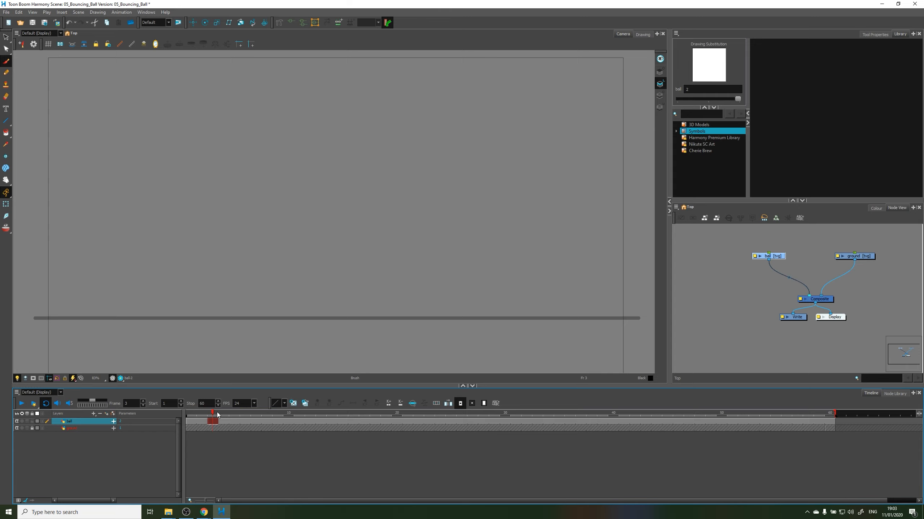
{"action": "mouse_move", "coordinate": [211, 413]}
{"action": "left_mouse_down"}
{"action": "mouse_move", "coordinate": [202, 417]}
{"action": "mouse_move", "coordinate": [220, 421]}
{"action": "left_mouse_up"}
{"action": "left_click", "coordinate": [212, 423]}
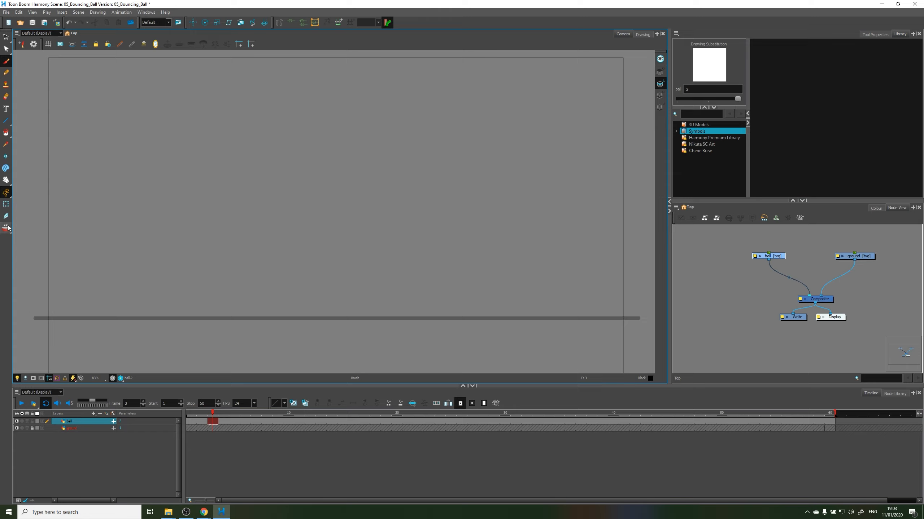
{"action": "key", "text": "alt+o"}
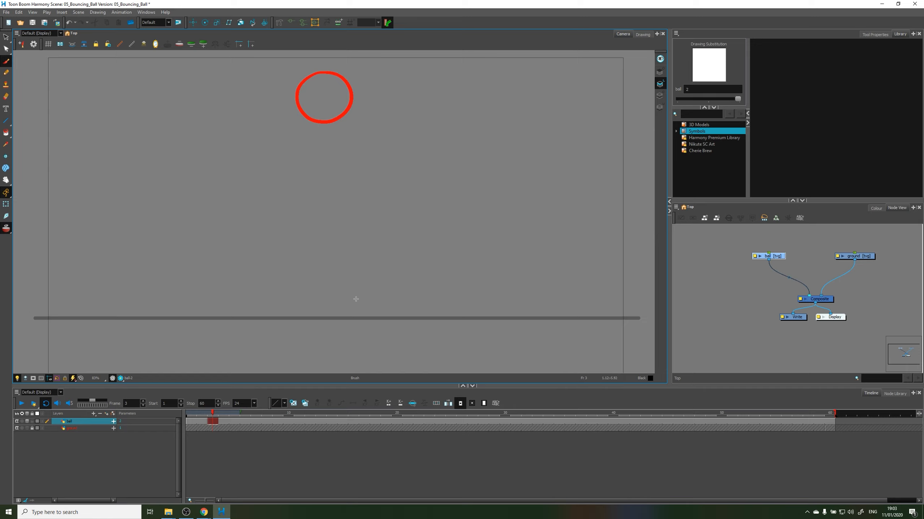
Step: Draw a wide, flattened squash oval resting on the ground line below the round ball, undoing unsatisfactory strokes
{"action": "mouse_move", "coordinate": [349, 296]}
{"action": "left_mouse_down"}
{"action": "mouse_move", "coordinate": [290, 310]}
{"action": "mouse_move", "coordinate": [353, 322]}
{"action": "mouse_move", "coordinate": [343, 296]}
{"action": "left_mouse_up"}
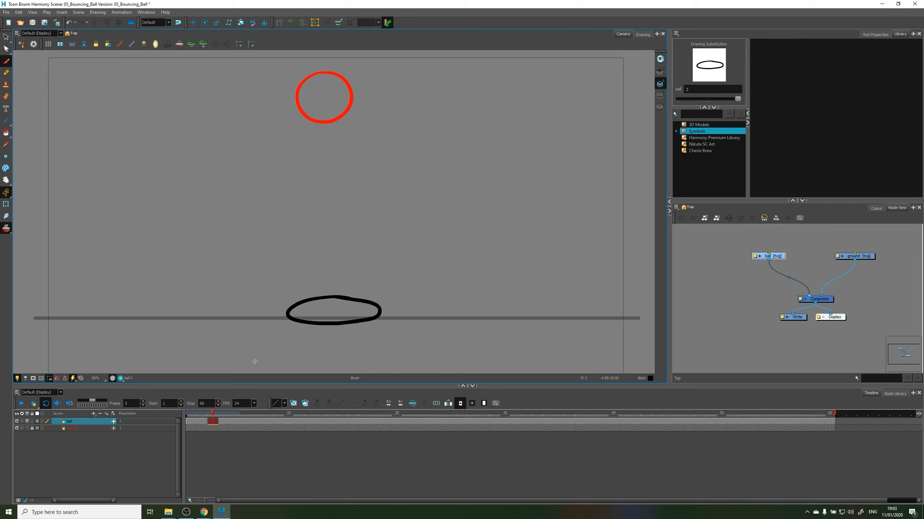
{"action": "key", "text": "ctrl+z"}
{"action": "mouse_move", "coordinate": [345, 293]}
{"action": "left_mouse_down"}
{"action": "mouse_move", "coordinate": [281, 309]}
{"action": "mouse_move", "coordinate": [366, 302]}
{"action": "mouse_move", "coordinate": [337, 295]}
{"action": "mouse_move", "coordinate": [316, 317]}
{"action": "mouse_move", "coordinate": [336, 295]}
{"action": "mouse_move", "coordinate": [294, 304]}
{"action": "mouse_move", "coordinate": [362, 313]}
{"action": "mouse_move", "coordinate": [327, 299]}
{"action": "left_mouse_up"}
{"action": "key", "text": "ctrl+z"}
{"action": "key", "text": "ctrl+z"}
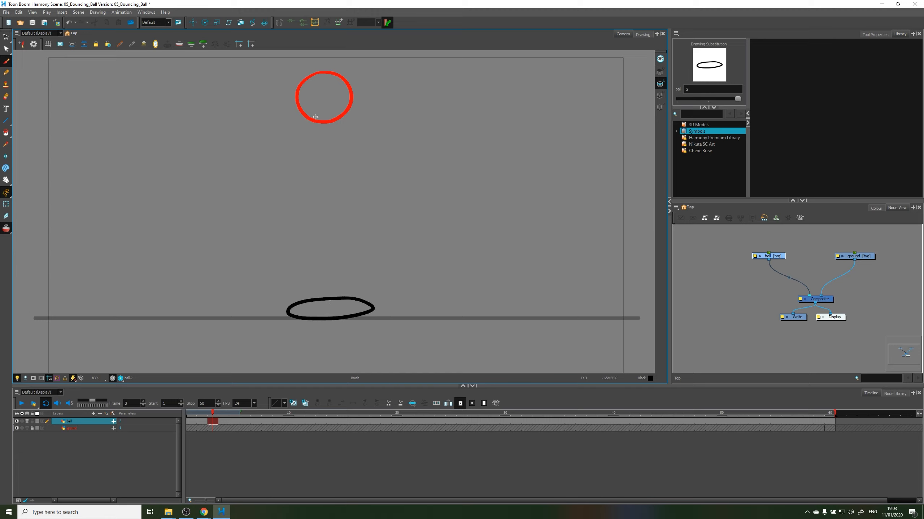
Step: Try sketching a round test ball beside the animation with guide marks and an equally wide flattened oval beneath it
{"action": "mouse_move", "coordinate": [489, 124]}
{"action": "left_mouse_down"}
{"action": "mouse_move", "coordinate": [463, 160]}
{"action": "mouse_move", "coordinate": [481, 126]}
{"action": "left_mouse_up"}
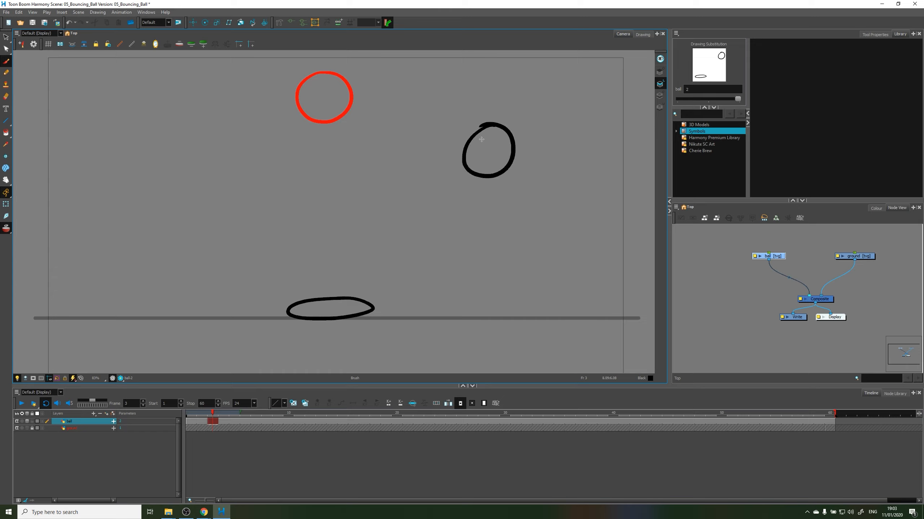
{"action": "left_click", "coordinate": [466, 189]}
{"action": "left_click_drag", "start_coordinate": [466, 192], "coordinate": [467, 203]}
{"action": "left_click_drag", "start_coordinate": [514, 181], "coordinate": [513, 199]}
{"action": "mouse_move", "coordinate": [514, 202]}
{"action": "left_mouse_down"}
{"action": "mouse_move", "coordinate": [473, 218]}
{"action": "mouse_move", "coordinate": [504, 225]}
{"action": "mouse_move", "coordinate": [486, 210]}
{"action": "mouse_move", "coordinate": [504, 206]}
{"action": "mouse_move", "coordinate": [483, 220]}
{"action": "mouse_move", "coordinate": [505, 208]}
{"action": "left_mouse_up"}
{"action": "key", "text": "ctrl+z"}
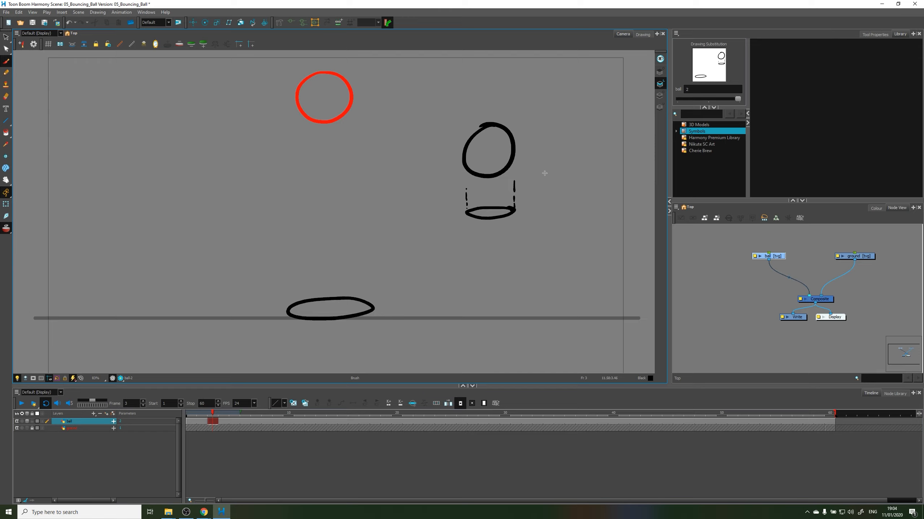
{"action": "key", "text": "ctrl+z"}
{"action": "key", "text": "ctrl+z"}
{"action": "key", "text": "ctrl+z"}
{"action": "key", "text": "ctrl+z"}
{"action": "key", "text": "ctrl+z"}
{"action": "key", "text": "ctrl+z"}
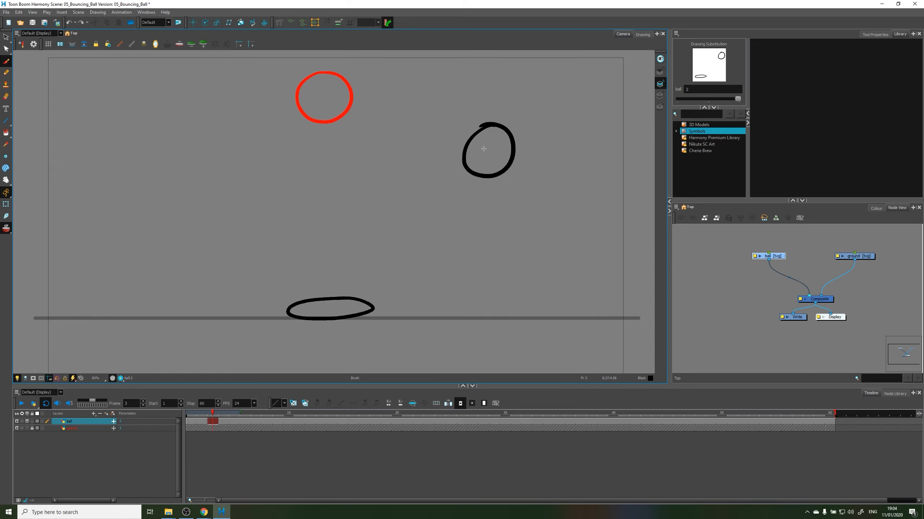
Step: Try sketching a wider flattened oval under the round test ball, and undo both test shapes
{"action": "mouse_move", "coordinate": [450, 197]}
{"action": "left_mouse_down"}
{"action": "mouse_move", "coordinate": [496, 189]}
{"action": "mouse_move", "coordinate": [532, 197]}
{"action": "mouse_move", "coordinate": [481, 208]}
{"action": "mouse_move", "coordinate": [449, 198]}
{"action": "mouse_move", "coordinate": [469, 191]}
{"action": "left_mouse_up"}
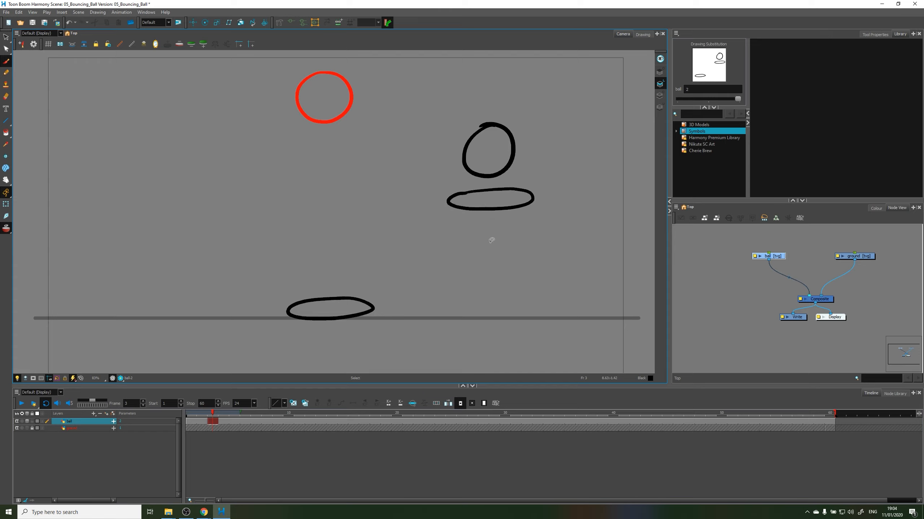
{"action": "key", "text": "ctrl+z"}
{"action": "key", "text": "ctrl+z"}
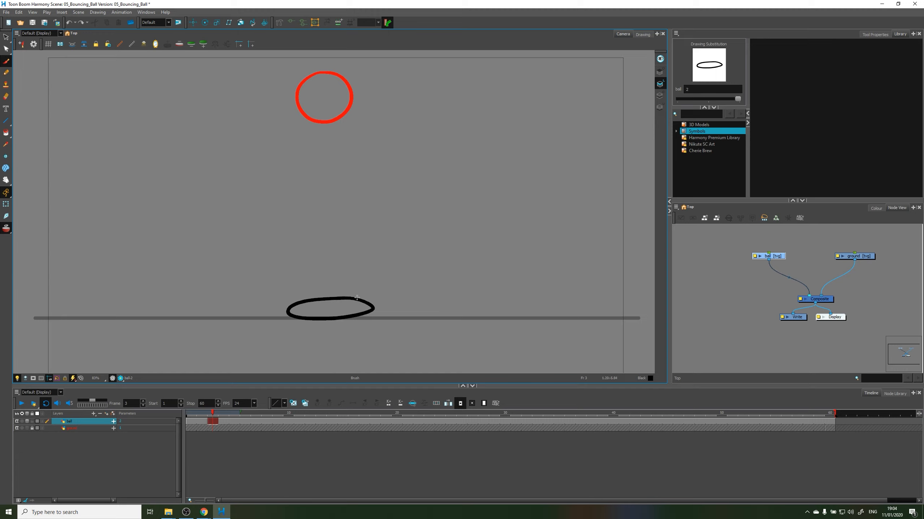
Step: Clear the ball layer's exposure from frame 5 to frame 60 and flip between the round and squash drawings
{"action": "left_click_drag", "start_coordinate": [213, 414], "coordinate": [820, 414]}
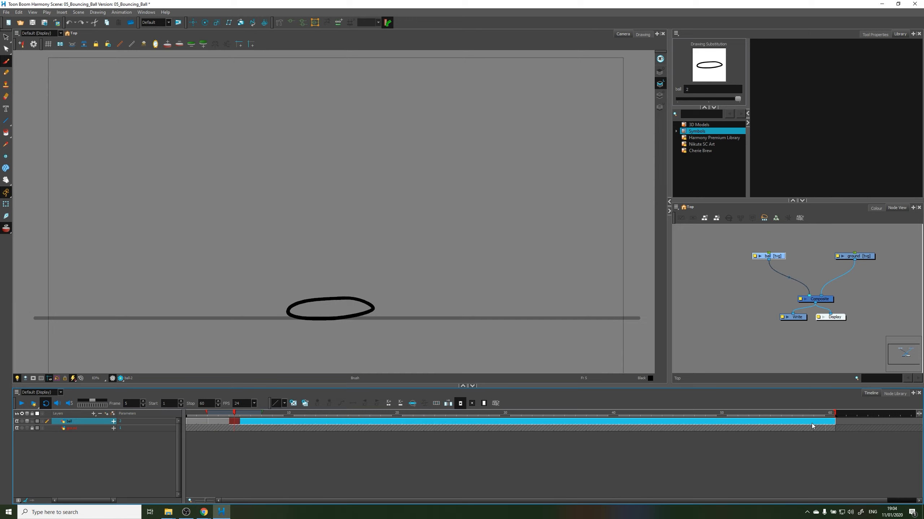
{"action": "key", "text": "Delete"}
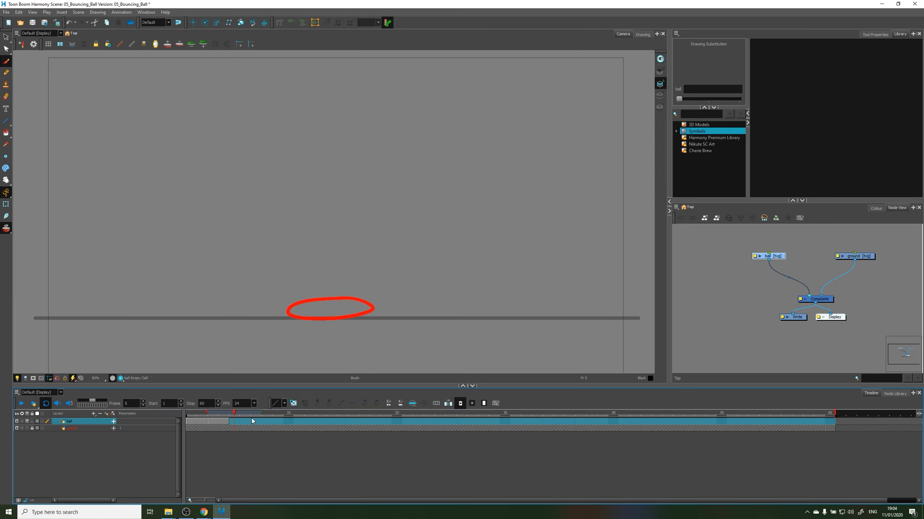
{"action": "left_click", "coordinate": [251, 421]}
{"action": "left_click_drag", "start_coordinate": [248, 416], "coordinate": [223, 423]}
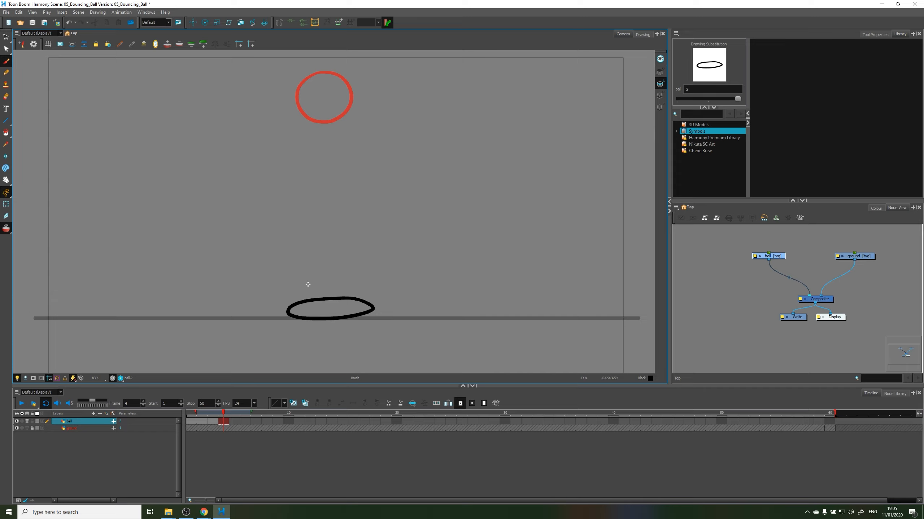
{"action": "left_click", "coordinate": [195, 418]}
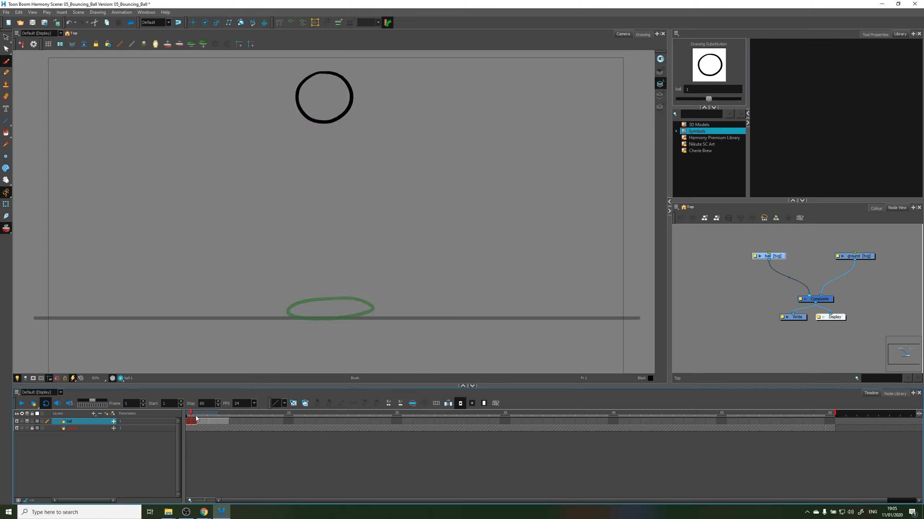
{"action": "left_click", "coordinate": [223, 420]}
{"action": "left_click", "coordinate": [195, 420]}
{"action": "left_click", "coordinate": [224, 419]}
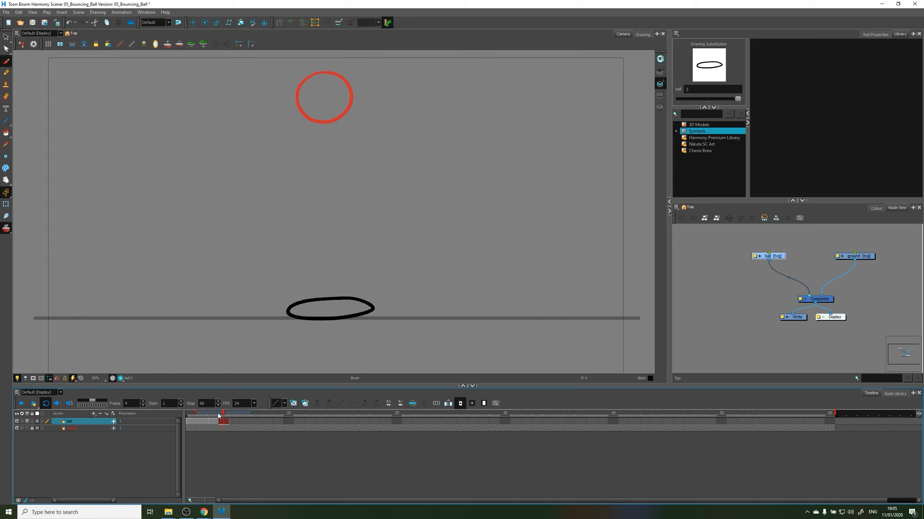
Step: Extend the squash drawing's exposure to frame 19 and shift its start to frame 11, holding the round ball until frame 10
{"action": "left_click_drag", "start_coordinate": [218, 414], "coordinate": [293, 419]}
{"action": "key", "text": "comma"}
{"action": "key", "text": "comma"}
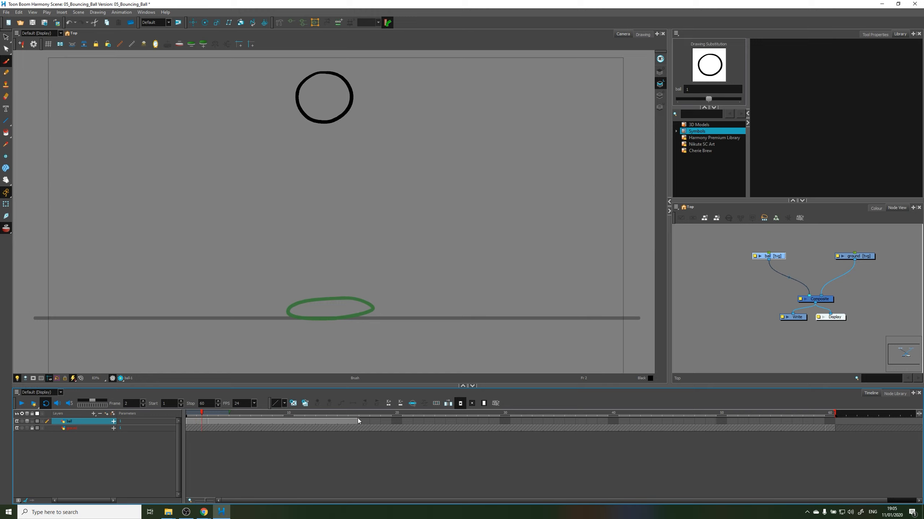
{"action": "left_click_drag", "start_coordinate": [358, 421], "coordinate": [370, 421]}
{"action": "left_click", "coordinate": [386, 421]}
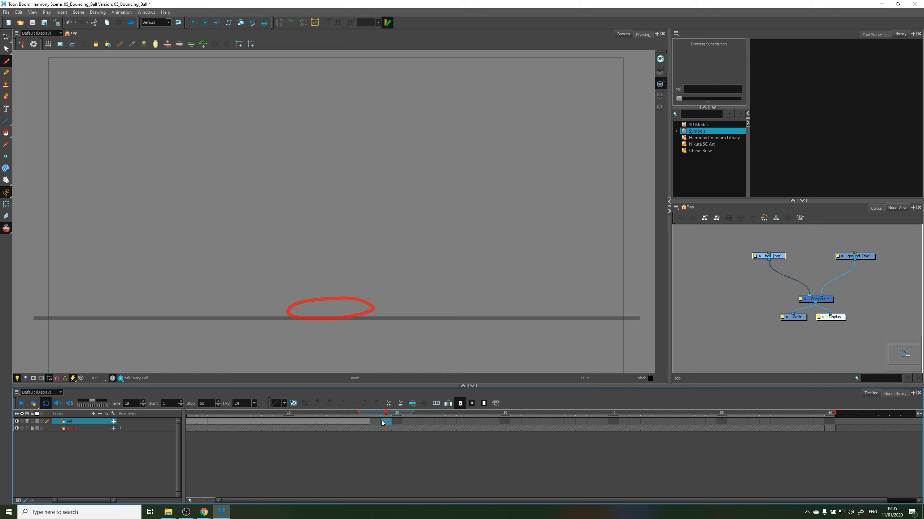
{"action": "key", "text": "F5"}
{"action": "left_click", "coordinate": [212, 422]}
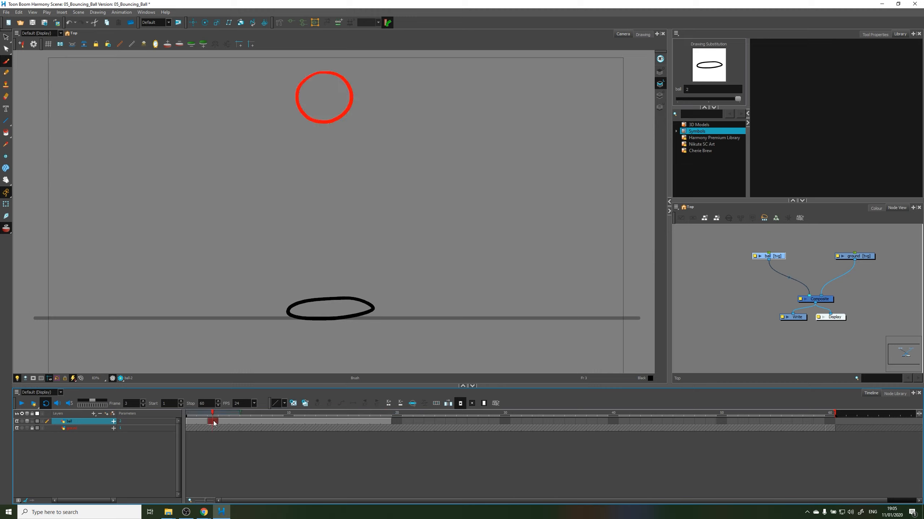
{"action": "left_click_drag", "start_coordinate": [214, 422], "coordinate": [300, 423]}
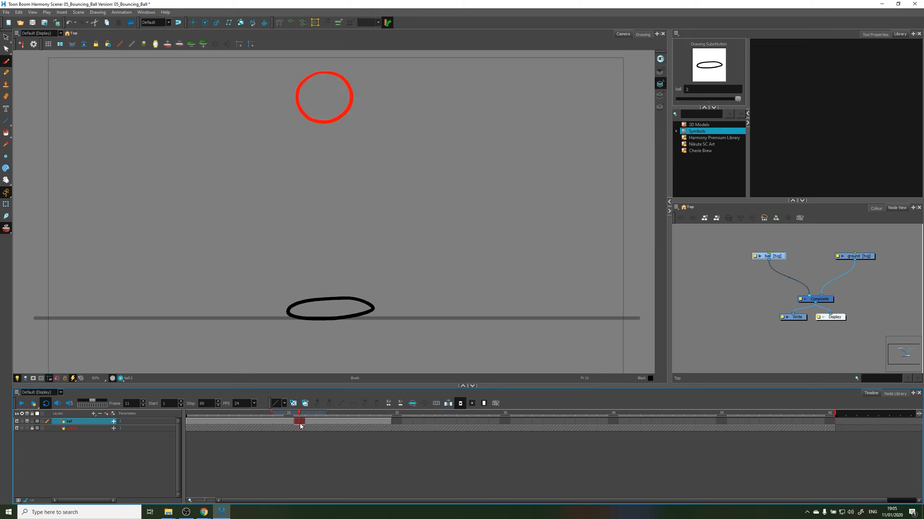
Step: Create a new empty drawing at frame 6 of the ball layer and extend the onion skin forward to the squash drawing
{"action": "left_click", "coordinate": [244, 421]}
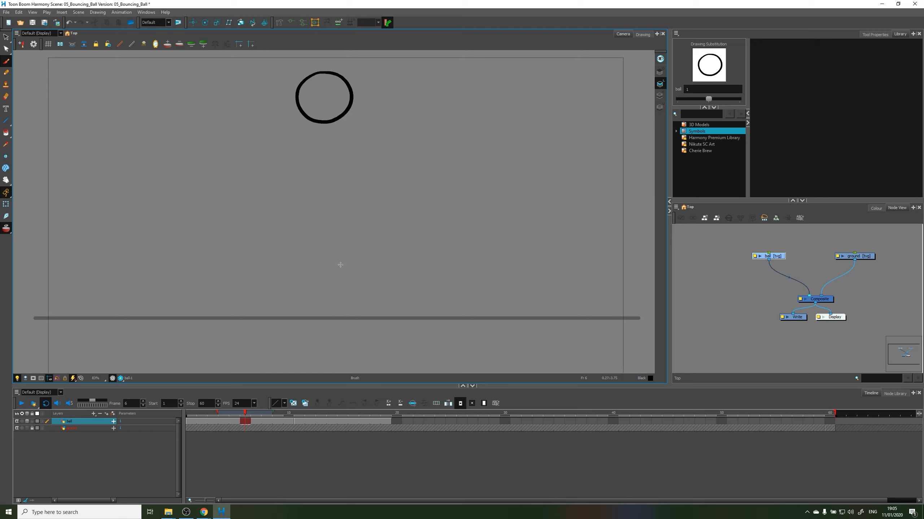
{"action": "left_click", "coordinate": [293, 403]}
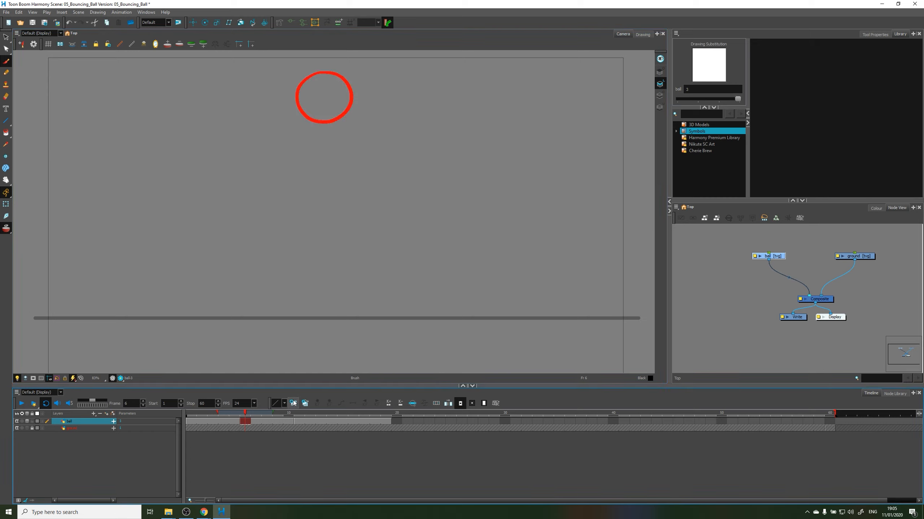
{"action": "left_click", "coordinate": [6, 229]}
{"action": "mouse_move", "coordinate": [272, 412]}
{"action": "left_mouse_down"}
{"action": "mouse_move", "coordinate": [245, 418]}
{"action": "mouse_move", "coordinate": [326, 414]}
{"action": "mouse_move", "coordinate": [295, 422]}
{"action": "mouse_move", "coordinate": [316, 419]}
{"action": "left_mouse_up"}
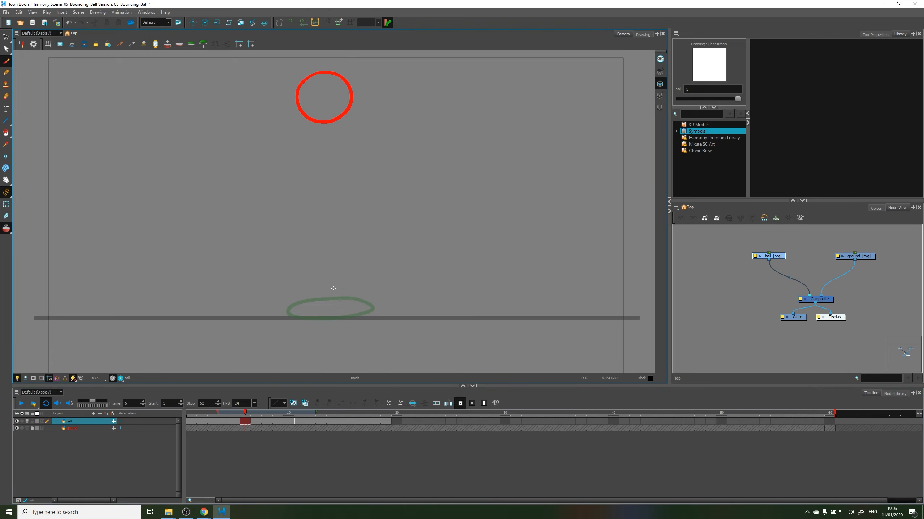
Step: Draw a tall, narrow stretch oval touching the ground line at frame 6 and shift it slightly left over the squash drawing
{"action": "mouse_move", "coordinate": [325, 246]}
{"action": "left_mouse_down"}
{"action": "mouse_move", "coordinate": [336, 313]}
{"action": "mouse_move", "coordinate": [325, 246]}
{"action": "mouse_move", "coordinate": [319, 309]}
{"action": "mouse_move", "coordinate": [319, 301]}
{"action": "left_mouse_up"}
{"action": "key", "text": "ctrl+z"}
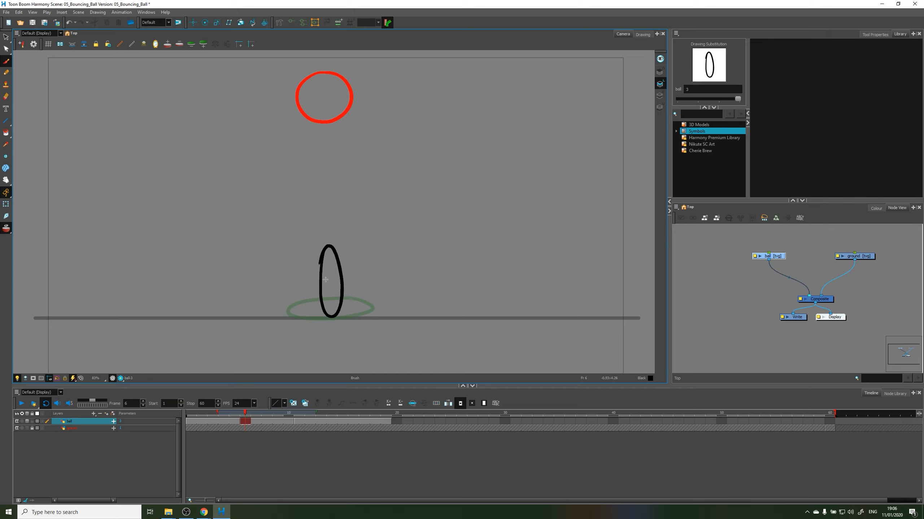
{"action": "left_click", "coordinate": [339, 262]}
{"action": "left_click_drag", "start_coordinate": [339, 263], "coordinate": [333, 263]}
{"action": "key", "text": "alt+b"}
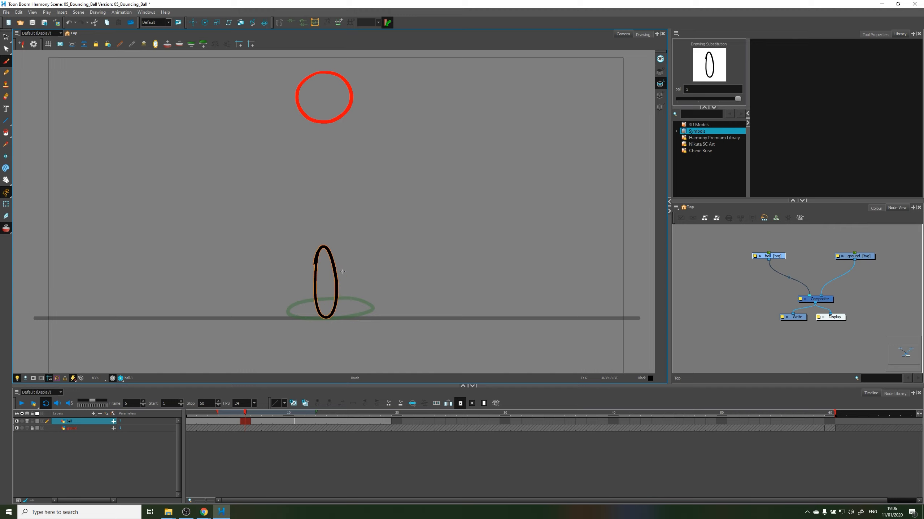
{"action": "left_click", "coordinate": [367, 344], "text": "ctrl"}
Step: Set the playback stop to frame 19 and play the rough animation
{"action": "left_click_drag", "start_coordinate": [246, 413], "coordinate": [227, 429]}
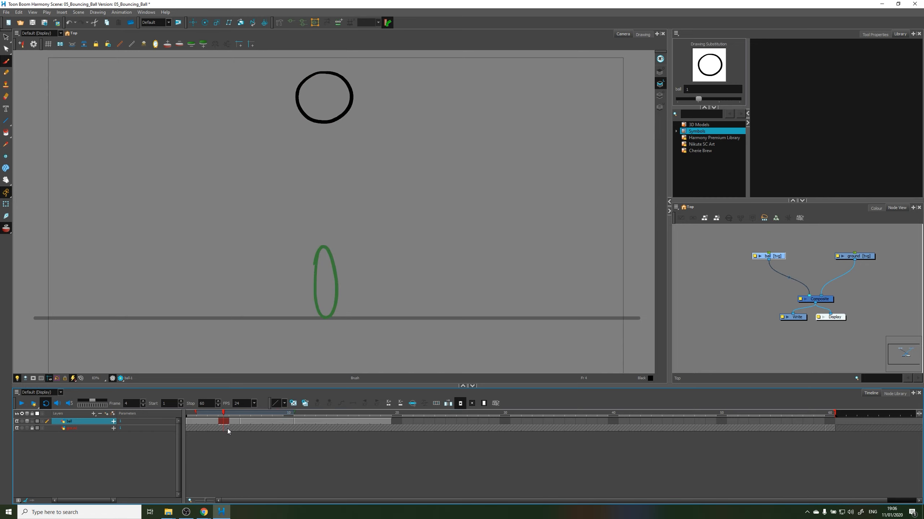
{"action": "left_click_drag", "start_coordinate": [370, 415], "coordinate": [386, 416]}
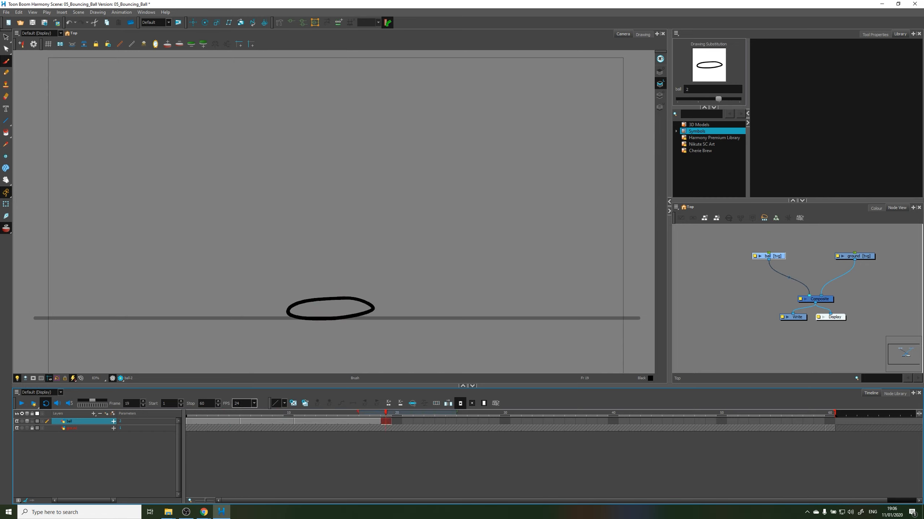
{"action": "left_click", "coordinate": [192, 403]}
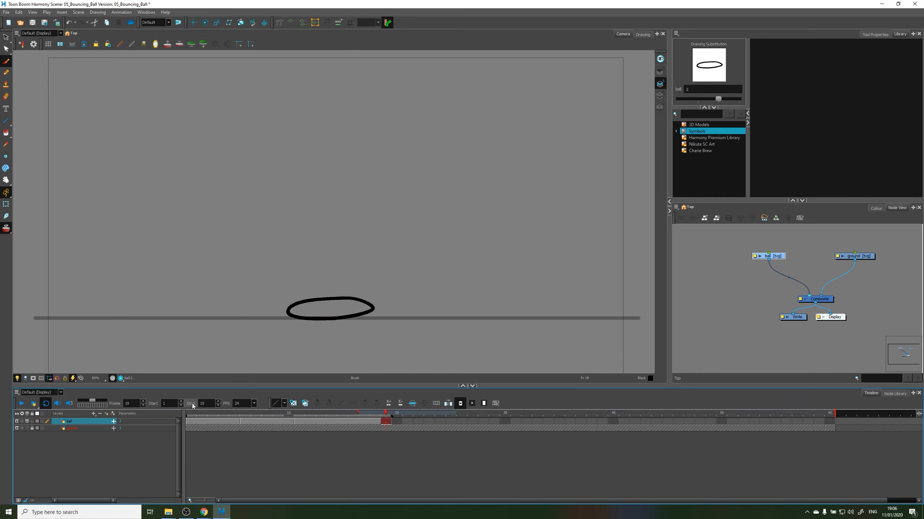
{"action": "left_click", "coordinate": [22, 403]}
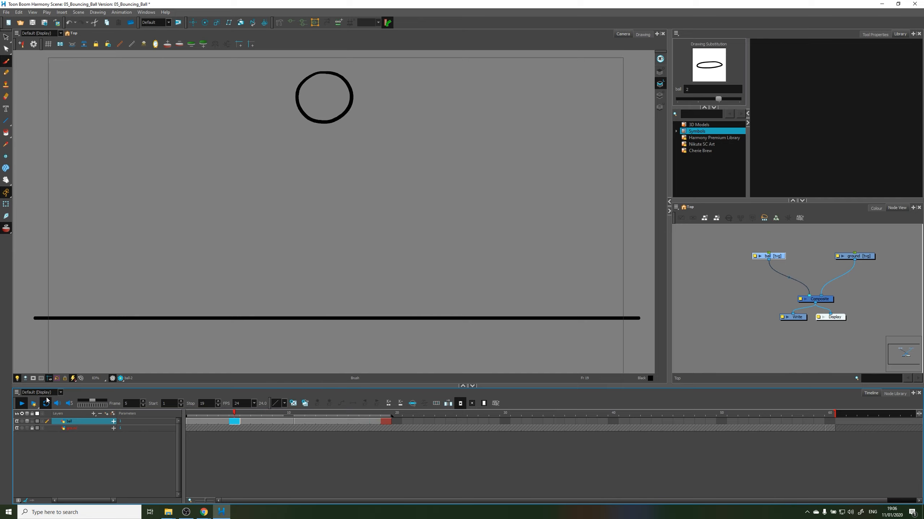
{"action": "left_click", "coordinate": [234, 421]}
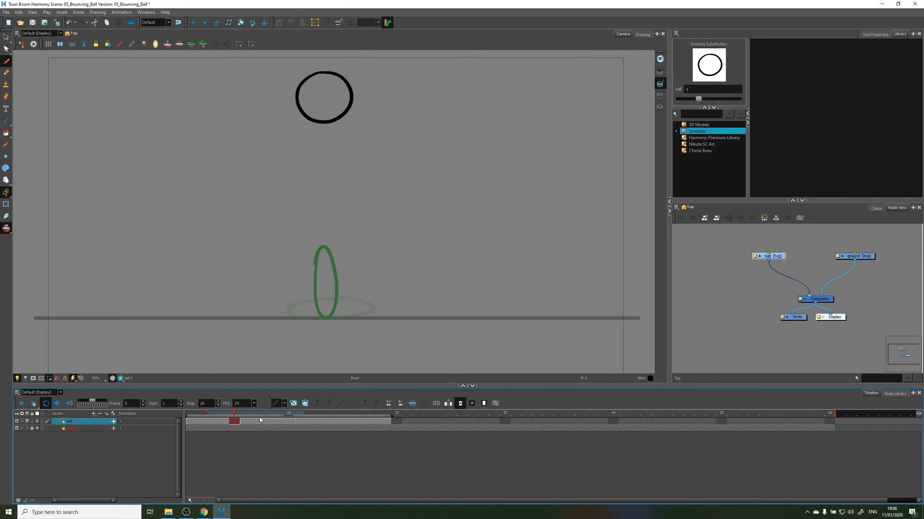
Step: Try sketching a round test ball beside the stretch drawing at frame 6, and undo it
{"action": "left_click", "coordinate": [246, 414]}
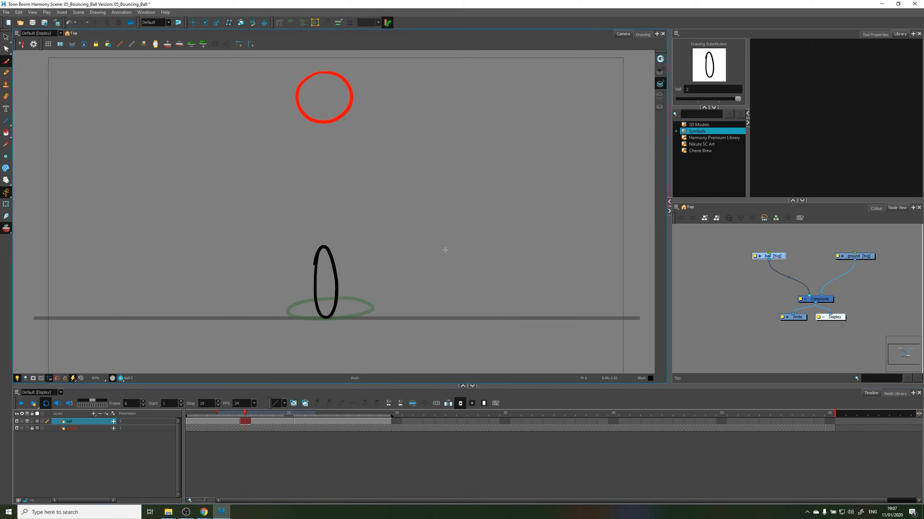
{"action": "mouse_move", "coordinate": [456, 243]}
{"action": "left_mouse_down"}
{"action": "mouse_move", "coordinate": [415, 273]}
{"action": "mouse_move", "coordinate": [469, 281]}
{"action": "mouse_move", "coordinate": [451, 244]}
{"action": "left_mouse_up"}
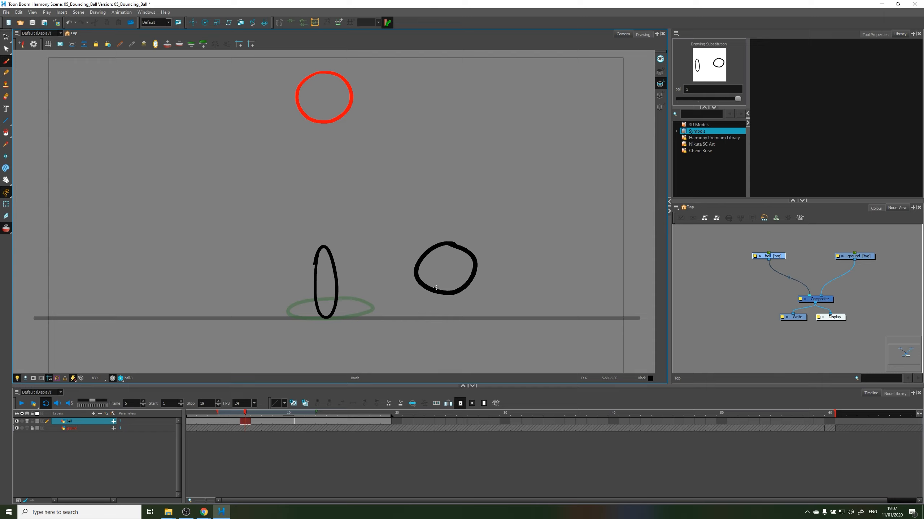
{"action": "left_click", "coordinate": [69, 23]}
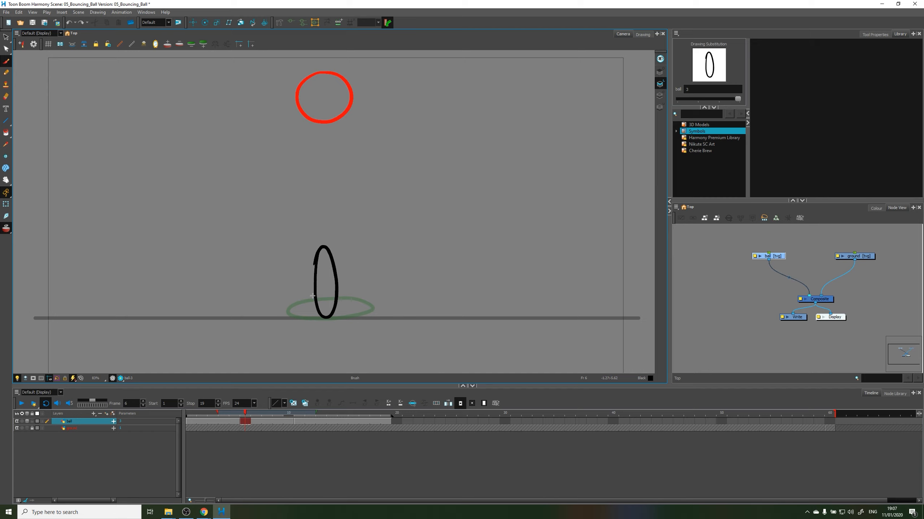
Step: Play the ball animation again from its beginning to check the fall, stretch and squash timing
{"action": "left_click_drag", "start_coordinate": [245, 415], "coordinate": [191, 415]}
{"action": "left_click", "coordinate": [21, 404]}
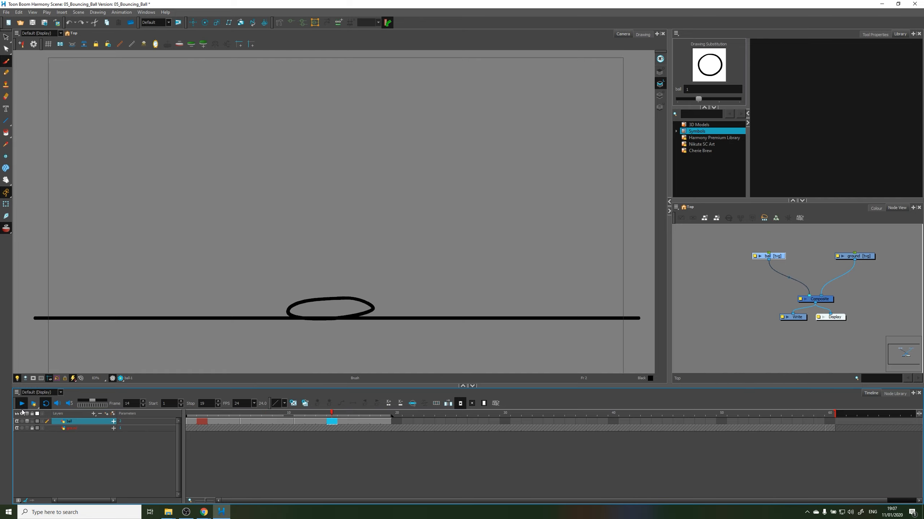
{"action": "left_click", "coordinate": [21, 404]}
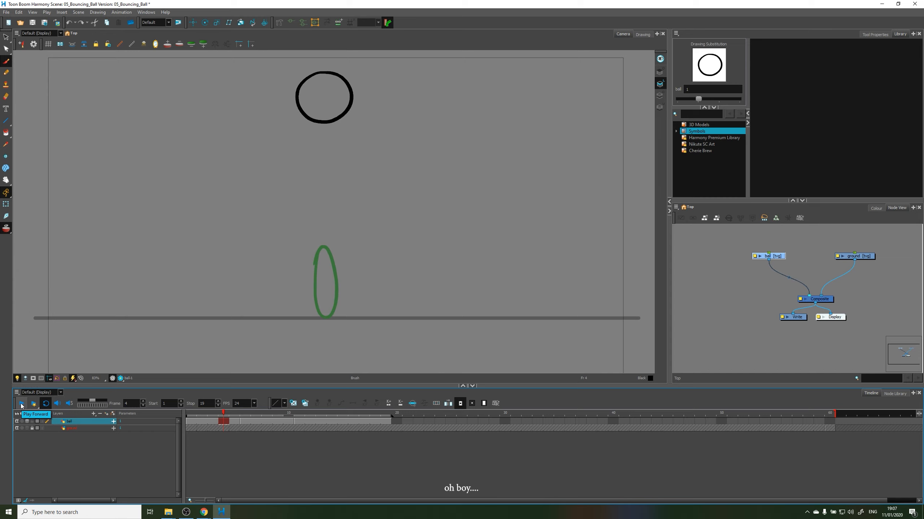
Step: Compare the round and stretch drawings by scrubbing between frames 2 and 6, and create an empty drawing at frame 3 of the ball layer
{"action": "left_click", "coordinate": [202, 416]}
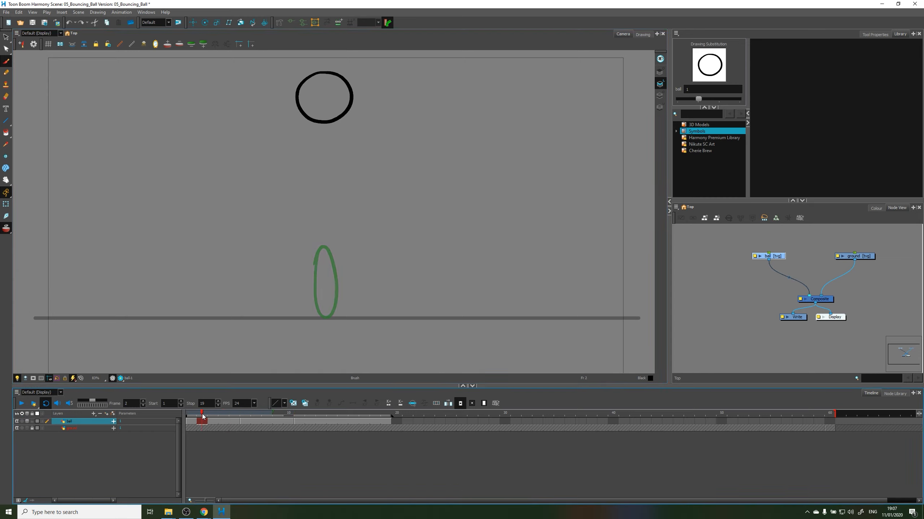
{"action": "left_click", "coordinate": [242, 423]}
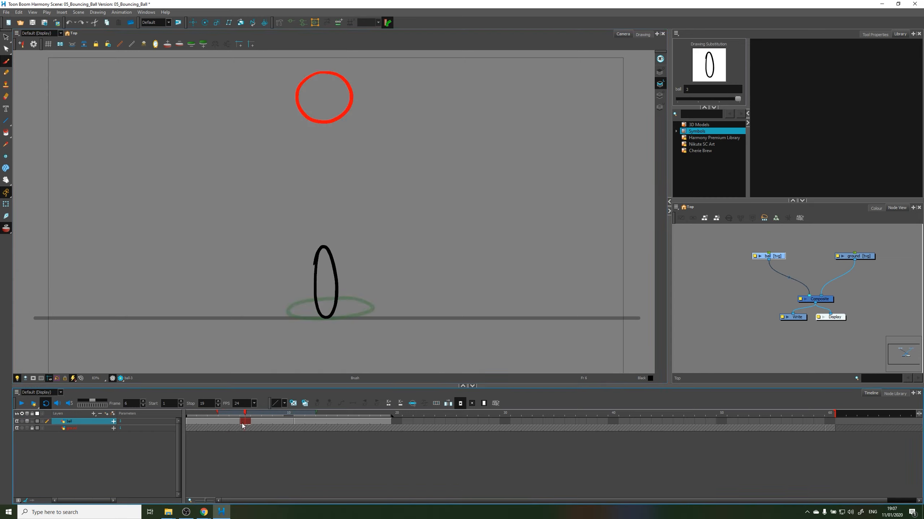
{"action": "left_click", "coordinate": [222, 423]}
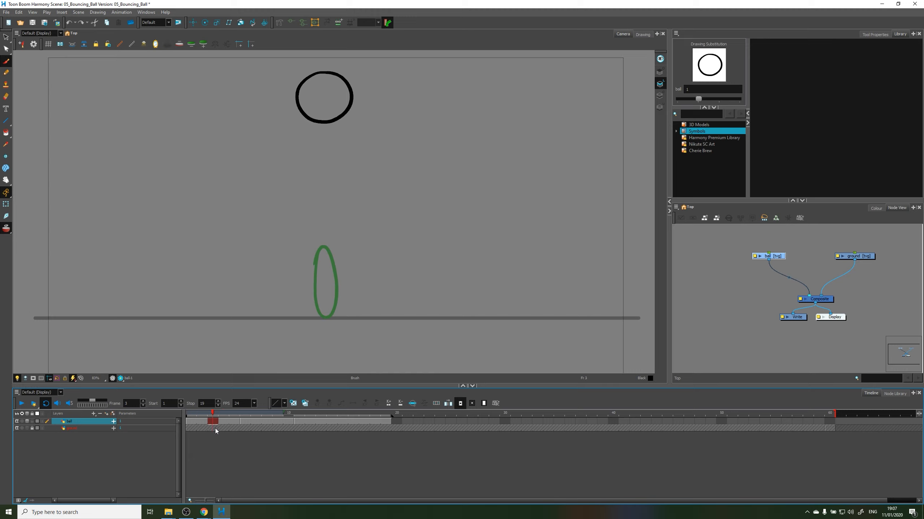
{"action": "left_click_drag", "start_coordinate": [215, 429], "coordinate": [242, 429]}
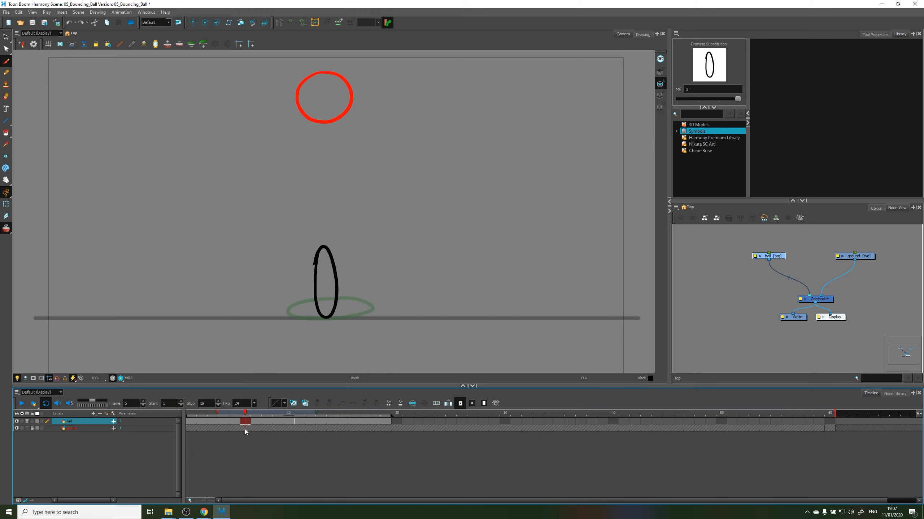
{"action": "left_click", "coordinate": [217, 423]}
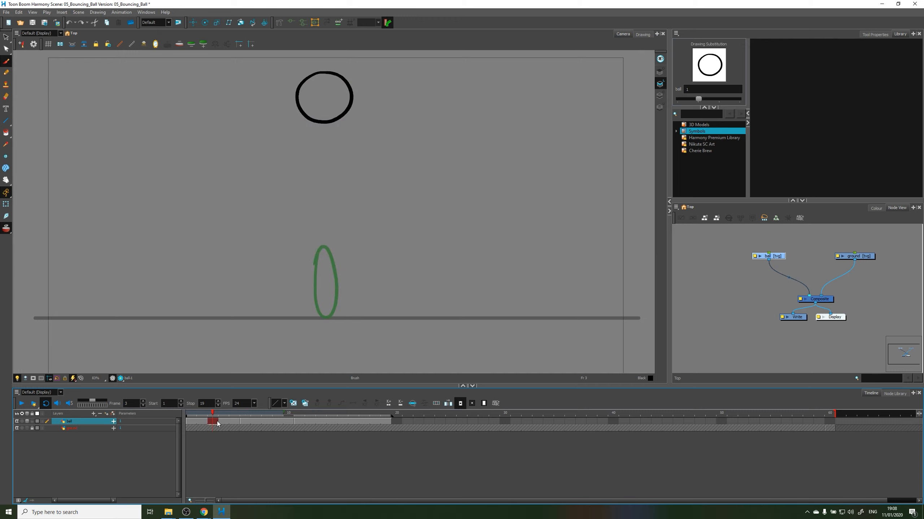
{"action": "left_click", "coordinate": [234, 381]}
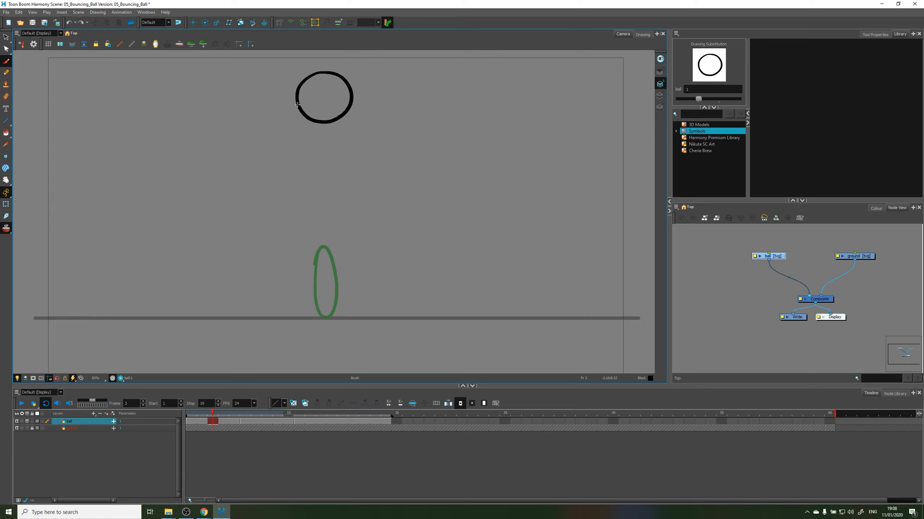
{"action": "left_click", "coordinate": [293, 403]}
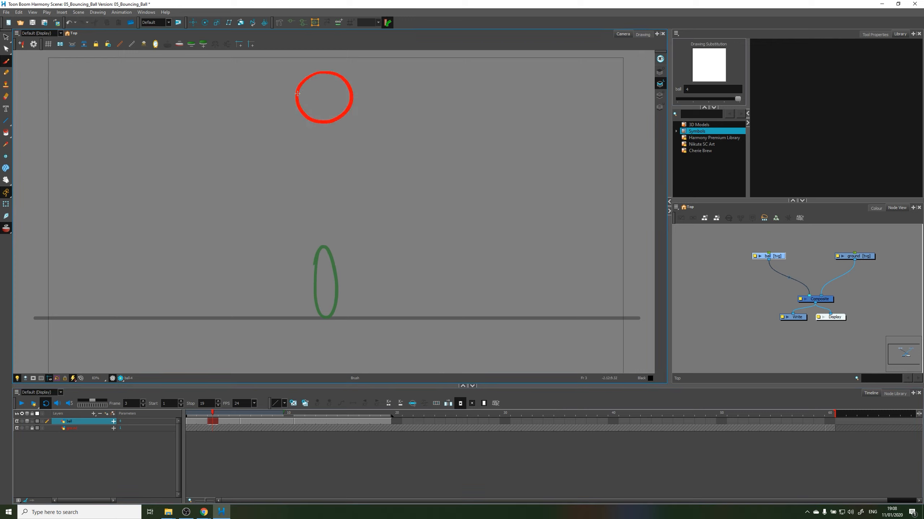
Step: Try sketching an in-between oval at frame 3 between the round and stretch balls, and undo it
{"action": "left_click", "coordinate": [306, 185]}
{"action": "left_click", "coordinate": [341, 184]}
{"action": "mouse_move", "coordinate": [336, 171]}
{"action": "left_mouse_down"}
{"action": "mouse_move", "coordinate": [339, 204]}
{"action": "mouse_move", "coordinate": [315, 230]}
{"action": "left_mouse_up"}
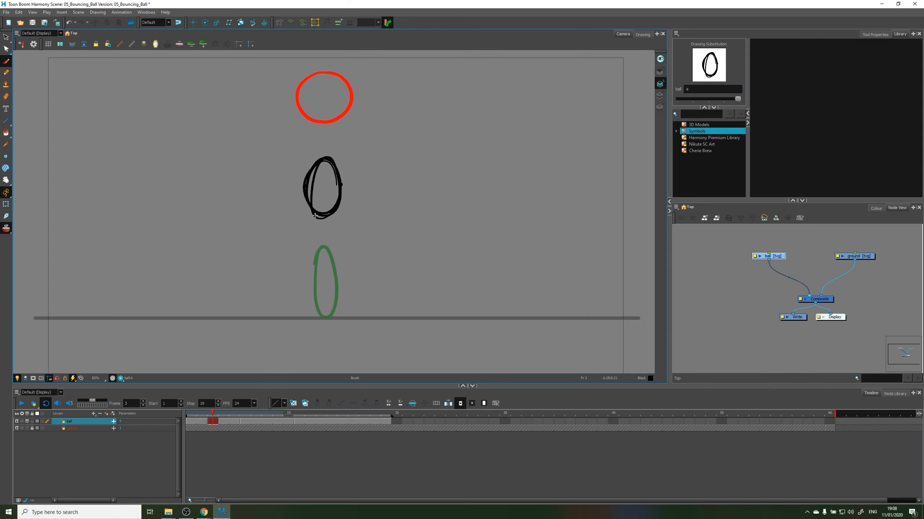
{"action": "key", "text": "ctrl+z"}
Step: Brush a moderately stretched oval at frame 3 midway between the round and stretch balls, and scrub through the neighbouring frames
{"action": "key", "text": "alt+b"}
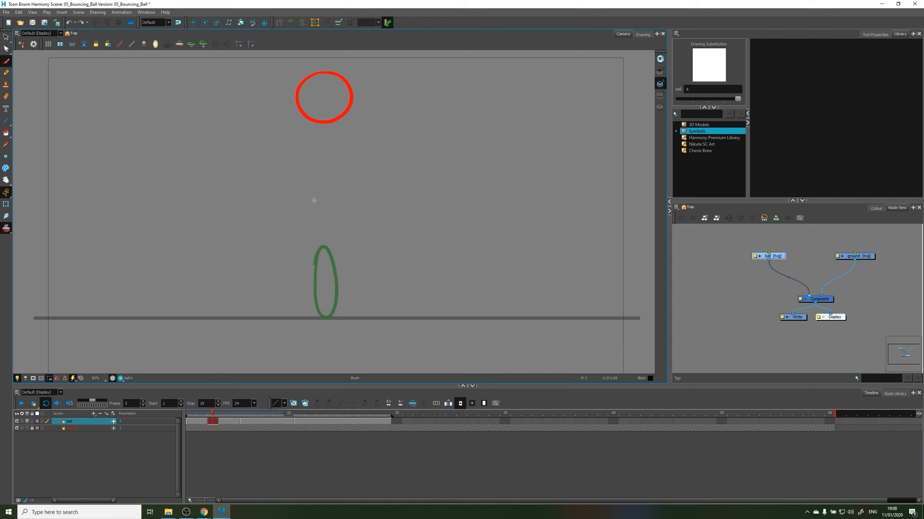
{"action": "mouse_move", "coordinate": [338, 198]}
{"action": "left_mouse_down"}
{"action": "mouse_move", "coordinate": [311, 201]}
{"action": "mouse_move", "coordinate": [322, 156]}
{"action": "mouse_move", "coordinate": [336, 198]}
{"action": "mouse_move", "coordinate": [303, 178]}
{"action": "mouse_move", "coordinate": [341, 179]}
{"action": "left_mouse_up"}
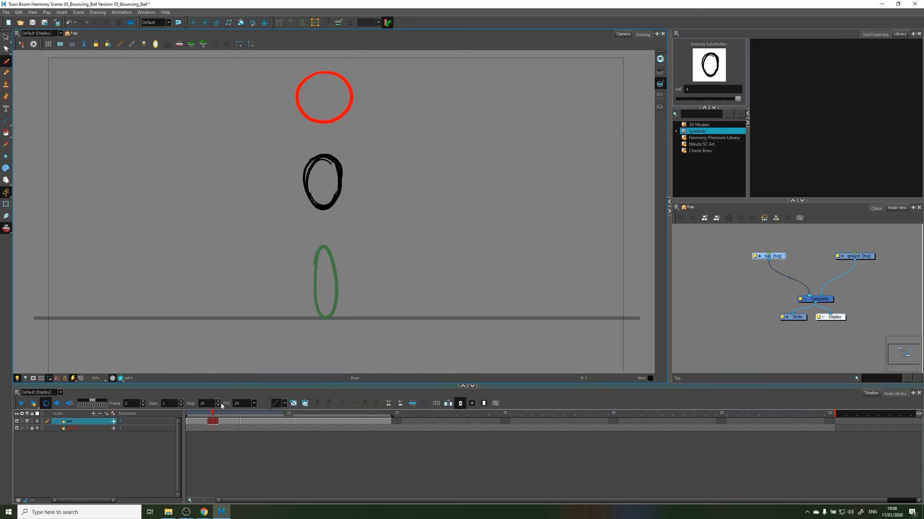
{"action": "left_click", "coordinate": [199, 418]}
{"action": "mouse_move", "coordinate": [232, 420]}
{"action": "left_mouse_down"}
{"action": "mouse_move", "coordinate": [258, 416]}
{"action": "mouse_move", "coordinate": [210, 420]}
{"action": "mouse_move", "coordinate": [251, 420]}
{"action": "mouse_move", "coordinate": [211, 425]}
{"action": "mouse_move", "coordinate": [224, 424]}
{"action": "left_mouse_up"}
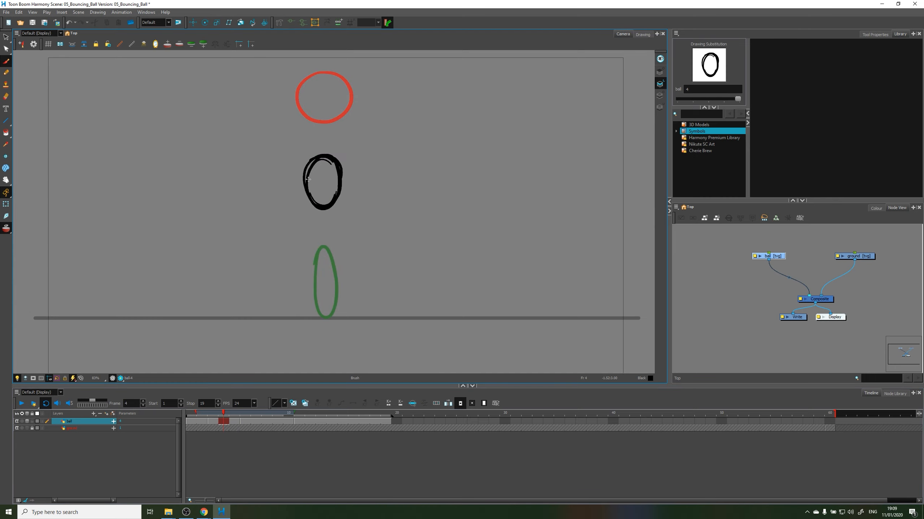
Step: Select the whole in-between oval drawing and enlarge it slightly, keeping it midway between the round and stretch balls
{"action": "key", "text": "alt+s"}
{"action": "mouse_move", "coordinate": [355, 156]}
{"action": "left_mouse_down"}
{"action": "mouse_move", "coordinate": [282, 207]}
{"action": "mouse_move", "coordinate": [343, 148]}
{"action": "mouse_move", "coordinate": [348, 218]}
{"action": "mouse_move", "coordinate": [348, 168]}
{"action": "mouse_move", "coordinate": [345, 180]}
{"action": "left_mouse_up"}
{"action": "left_click", "coordinate": [369, 178]}
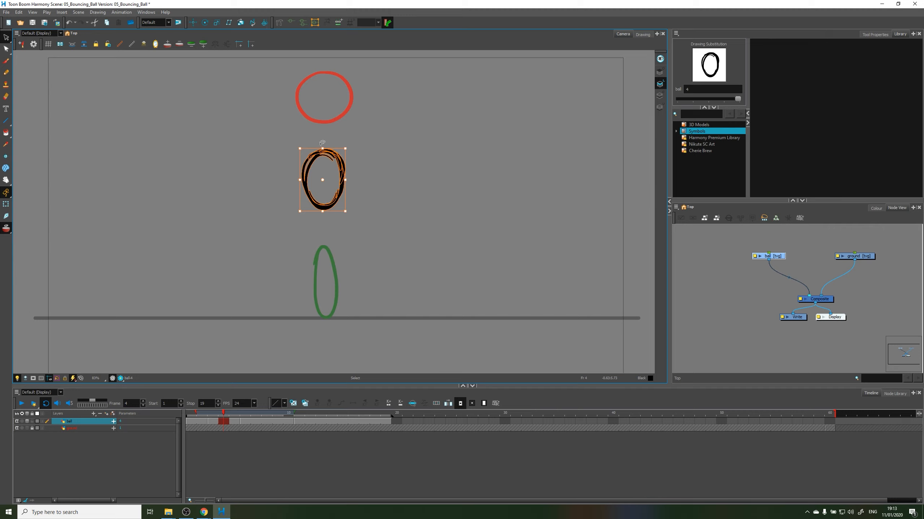
{"action": "left_click", "coordinate": [381, 163]}
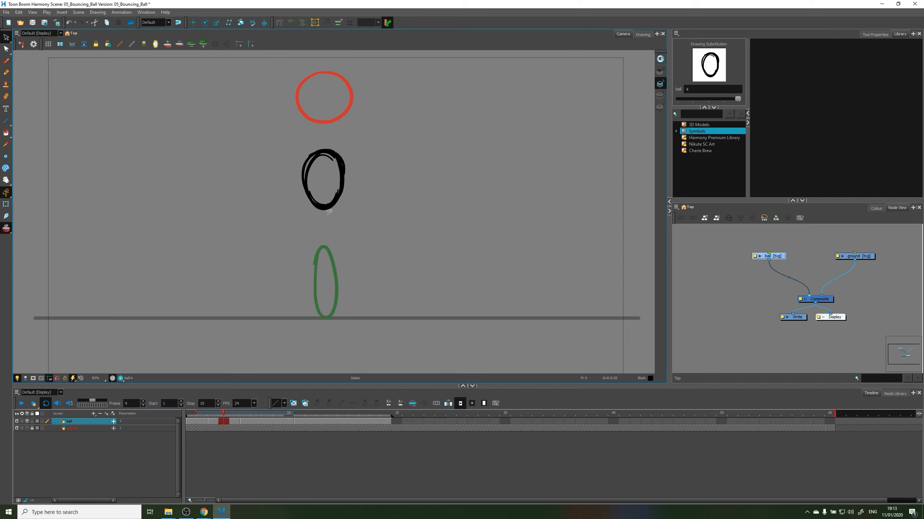
Step: Play the ball animation and scrub the opening frames up to frame 3 to check the new in-between
{"action": "left_click", "coordinate": [21, 405]}
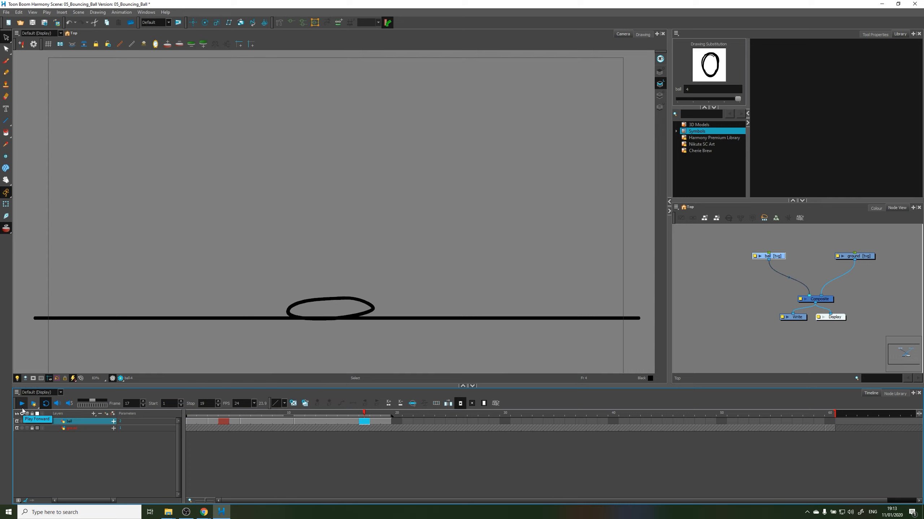
{"action": "left_click", "coordinate": [22, 405]}
{"action": "left_click", "coordinate": [192, 415]}
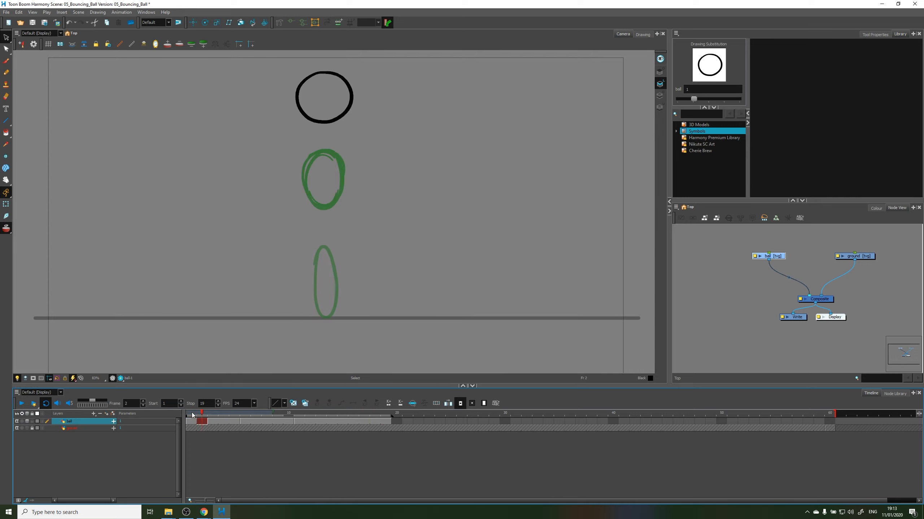
{"action": "mouse_move", "coordinate": [193, 415]}
{"action": "left_mouse_down"}
{"action": "mouse_move", "coordinate": [387, 426]}
{"action": "mouse_move", "coordinate": [194, 439]}
{"action": "mouse_move", "coordinate": [229, 440]}
{"action": "mouse_move", "coordinate": [199, 443]}
{"action": "mouse_move", "coordinate": [212, 438]}
{"action": "mouse_move", "coordinate": [215, 422]}
{"action": "left_mouse_up"}
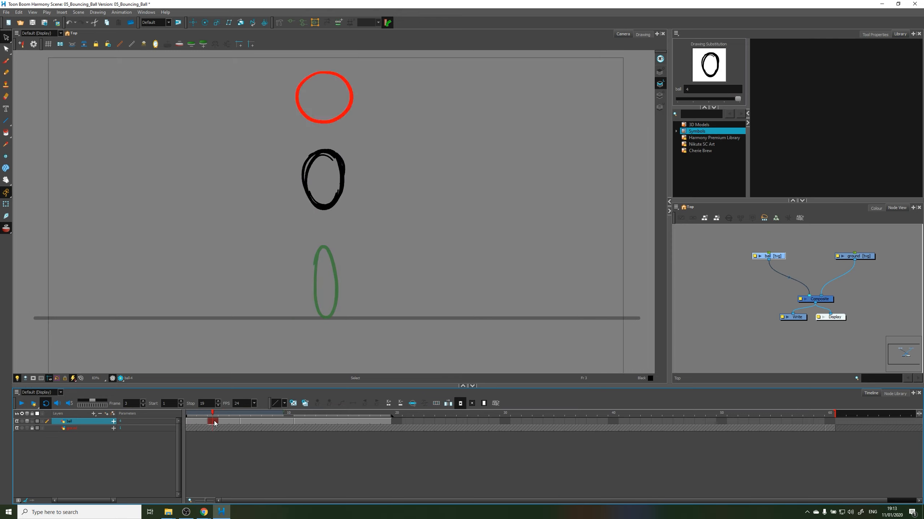
Step: Create an empty drawing at frame 2 and brush a slightly stretched ball overlapping the round ball's lower part and the next oval's top
{"action": "left_click", "coordinate": [202, 422]}
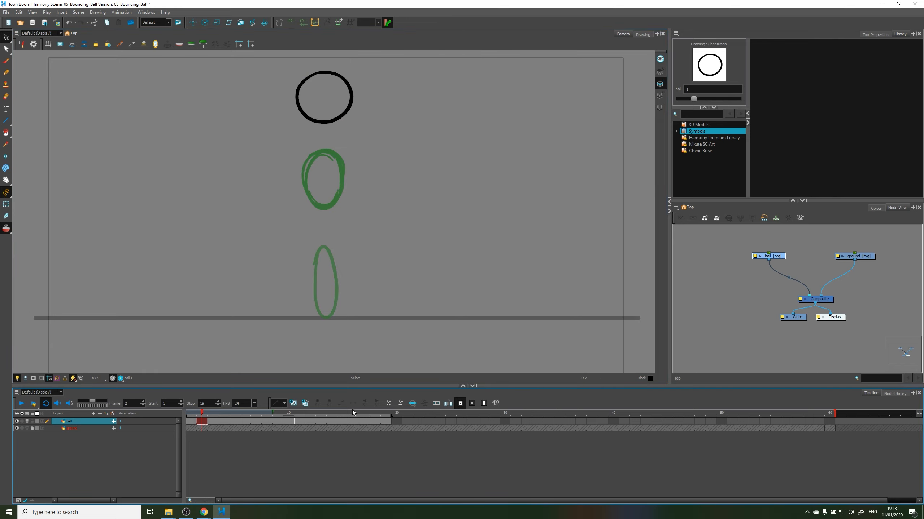
{"action": "left_click", "coordinate": [292, 403]}
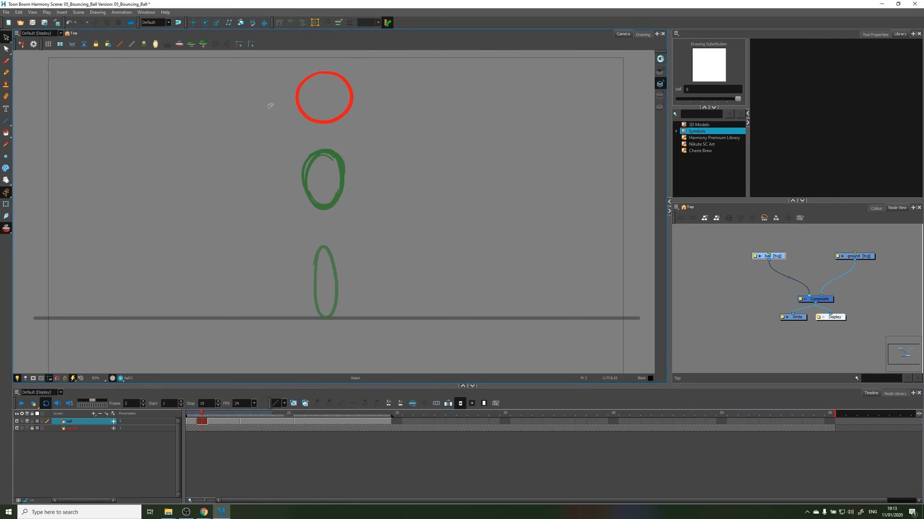
{"action": "scroll", "coordinate": [319, 127], "scroll_direction": "up", "scroll_amount": 2}
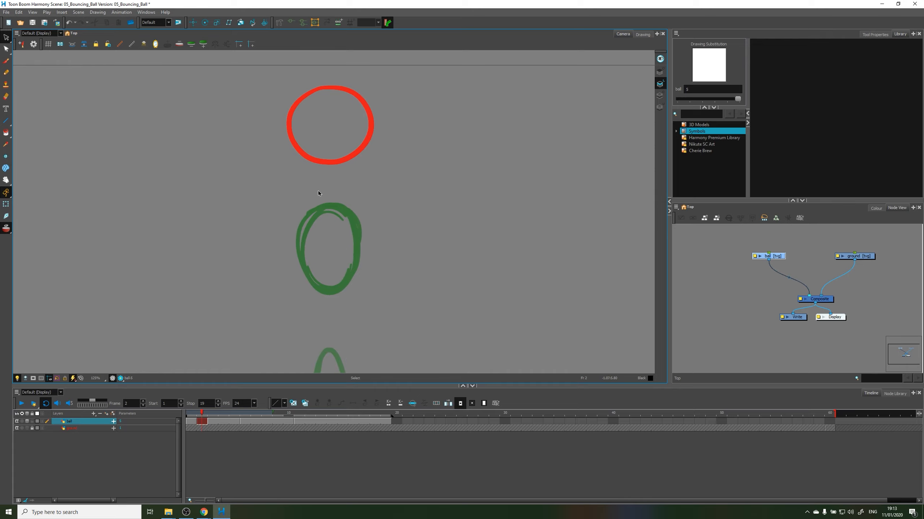
{"action": "key", "text": "alt+b"}
{"action": "mouse_move", "coordinate": [329, 136]}
{"action": "left_mouse_down"}
{"action": "mouse_move", "coordinate": [354, 200]}
{"action": "mouse_move", "coordinate": [347, 140]}
{"action": "left_mouse_up"}
{"action": "mouse_move", "coordinate": [293, 163]}
{"action": "left_mouse_down"}
{"action": "mouse_move", "coordinate": [314, 207]}
{"action": "mouse_move", "coordinate": [305, 199]}
{"action": "mouse_move", "coordinate": [330, 219]}
{"action": "mouse_move", "coordinate": [324, 202]}
{"action": "mouse_move", "coordinate": [350, 203]}
{"action": "mouse_move", "coordinate": [327, 209]}
{"action": "mouse_move", "coordinate": [362, 172]}
{"action": "mouse_move", "coordinate": [356, 152]}
{"action": "mouse_move", "coordinate": [347, 208]}
{"action": "mouse_move", "coordinate": [353, 201]}
{"action": "mouse_move", "coordinate": [349, 152]}
{"action": "mouse_move", "coordinate": [361, 157]}
{"action": "mouse_move", "coordinate": [320, 143]}
{"action": "mouse_move", "coordinate": [345, 140]}
{"action": "mouse_move", "coordinate": [297, 153]}
{"action": "mouse_move", "coordinate": [315, 141]}
{"action": "mouse_move", "coordinate": [288, 175]}
{"action": "left_mouse_up"}
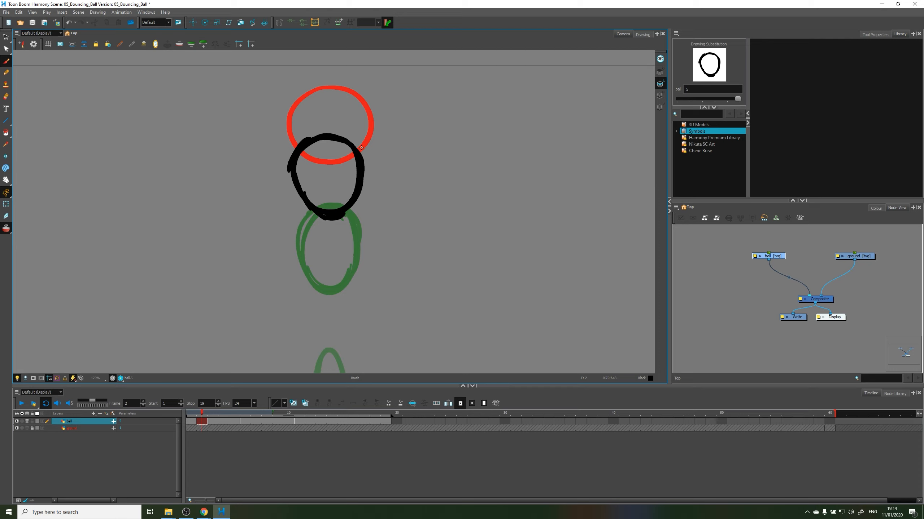
{"action": "mouse_move", "coordinate": [307, 138]}
{"action": "left_mouse_down"}
{"action": "mouse_move", "coordinate": [341, 135]}
{"action": "mouse_move", "coordinate": [347, 155]}
{"action": "mouse_move", "coordinate": [360, 148]}
{"action": "mouse_move", "coordinate": [358, 187]}
{"action": "left_mouse_up"}
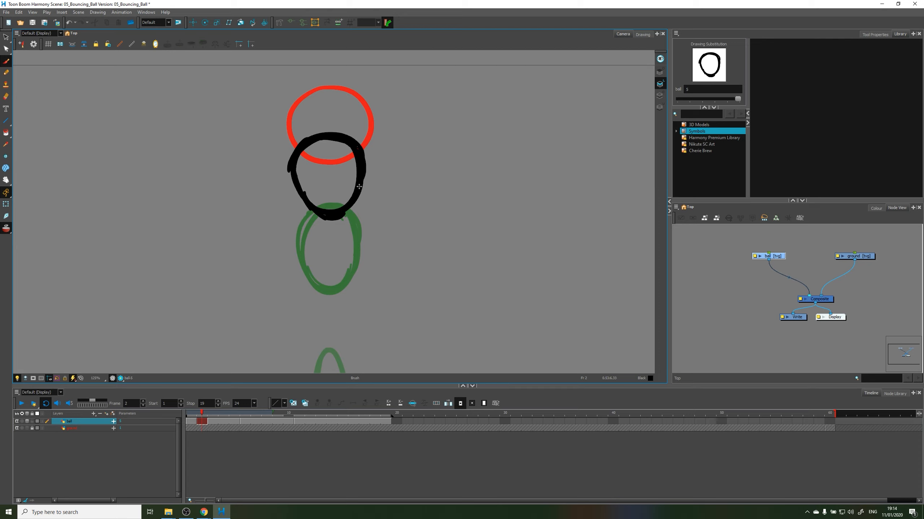
Step: Play the animation from frame 1 to check the fall with both in-betweens
{"action": "mouse_move", "coordinate": [203, 414]}
{"action": "left_mouse_down"}
{"action": "mouse_move", "coordinate": [189, 414]}
{"action": "mouse_move", "coordinate": [239, 414]}
{"action": "mouse_move", "coordinate": [190, 415]}
{"action": "left_mouse_up"}
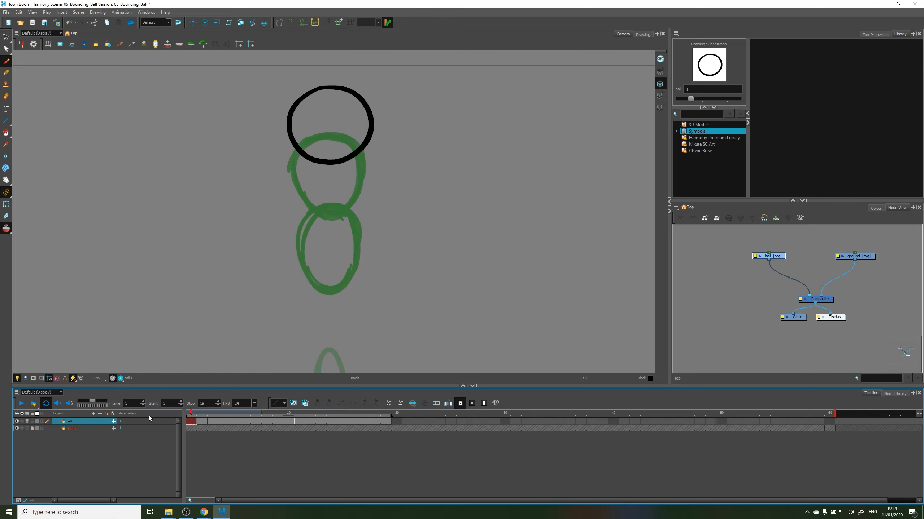
{"action": "left_click", "coordinate": [21, 403]}
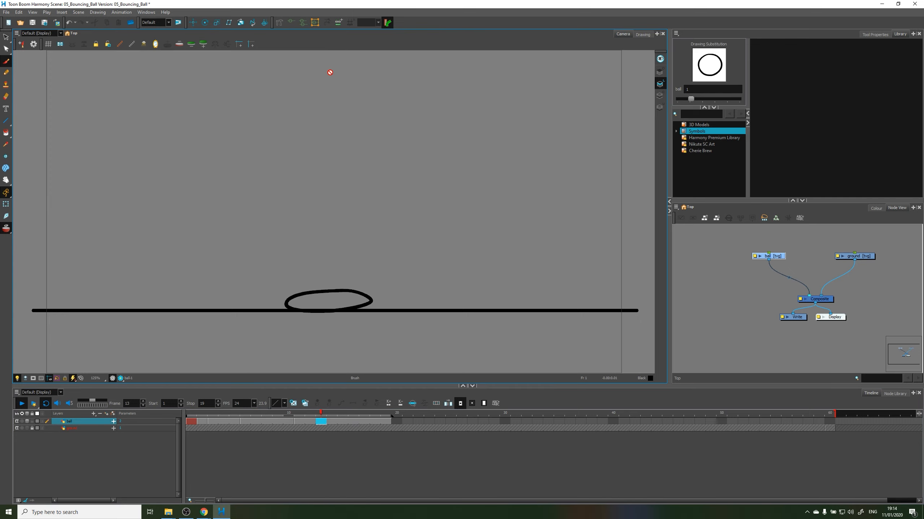
{"action": "key", "text": "Return"}
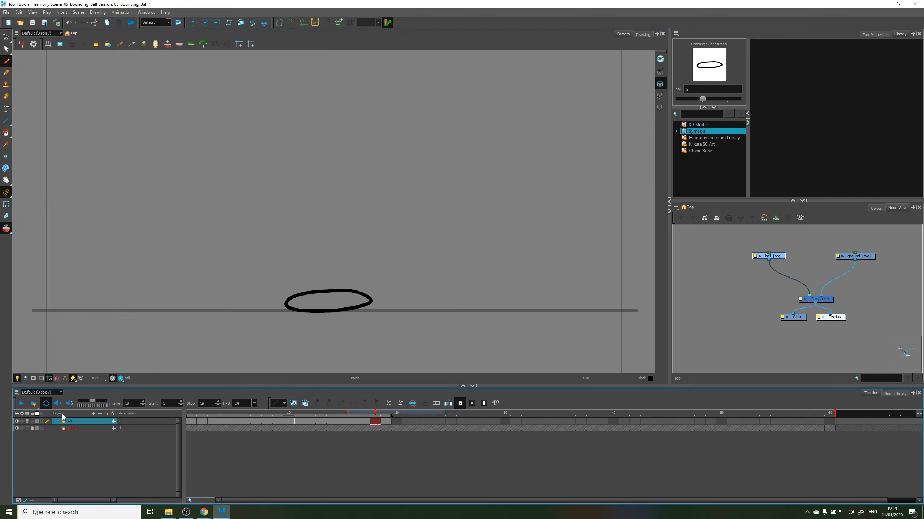
Step: Extend the exposure of the round ball drawing at frame 1 by four frames so it holds through frame 5
{"action": "left_click", "coordinate": [203, 417]}
{"action": "key", "text": "comma"}
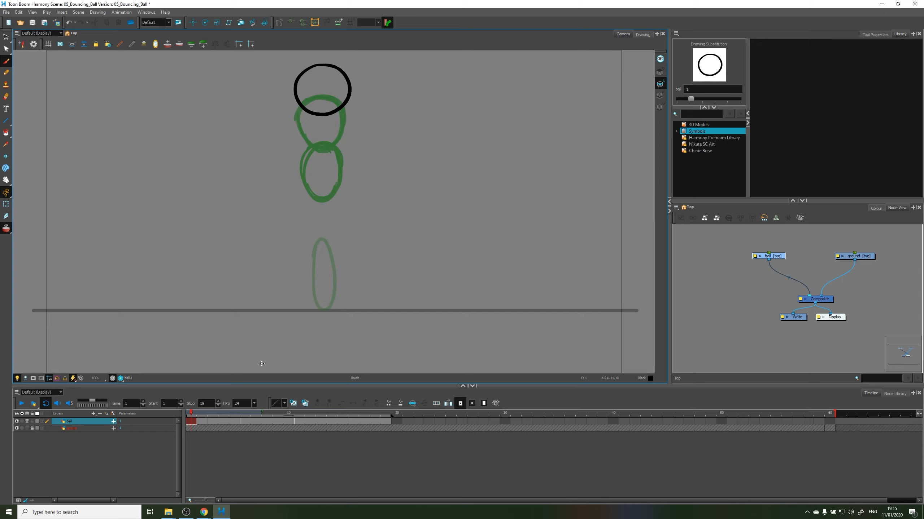
{"action": "left_click", "coordinate": [198, 421]}
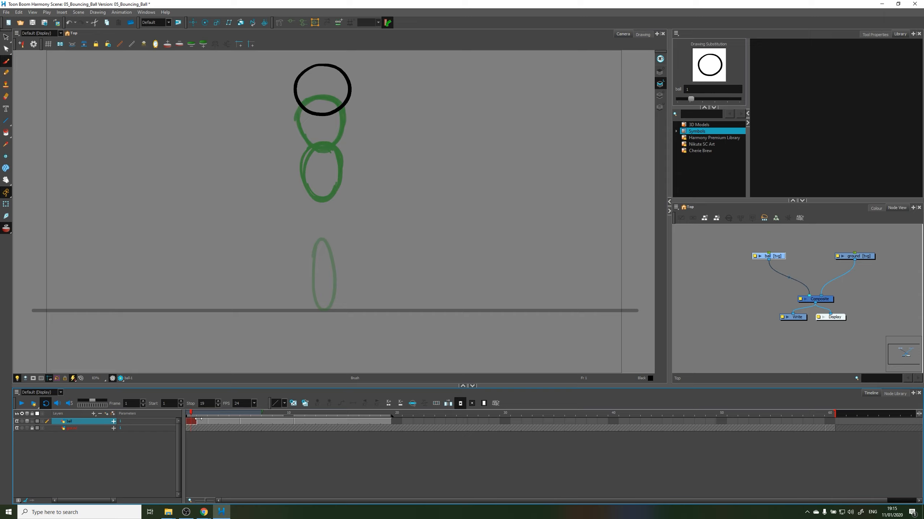
{"action": "left_click_drag", "start_coordinate": [199, 422], "coordinate": [210, 421]}
{"action": "key", "text": "plus"}
{"action": "key", "text": "plus"}
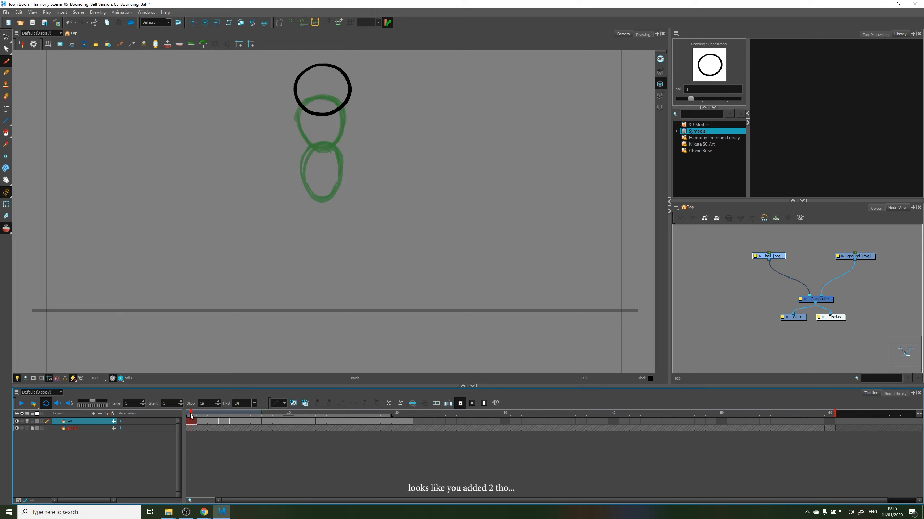
{"action": "key", "text": "plus"}
{"action": "key", "text": "plus"}
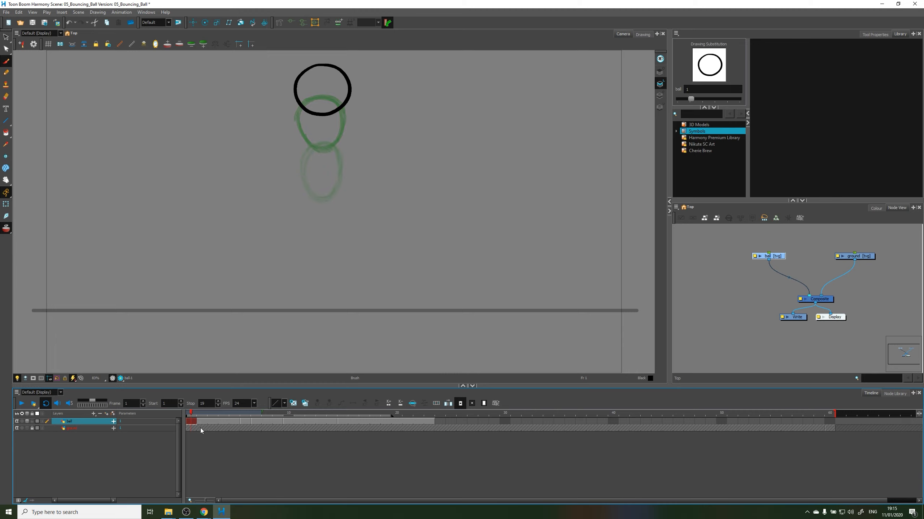
Step: Scrub between frames 1 and 5 of the ball layer to check the hold of the round ball
{"action": "mouse_move", "coordinate": [191, 412]}
{"action": "left_mouse_down"}
{"action": "mouse_move", "coordinate": [222, 413]}
{"action": "mouse_move", "coordinate": [198, 418]}
{"action": "left_mouse_up"}
{"action": "left_click", "coordinate": [232, 421]}
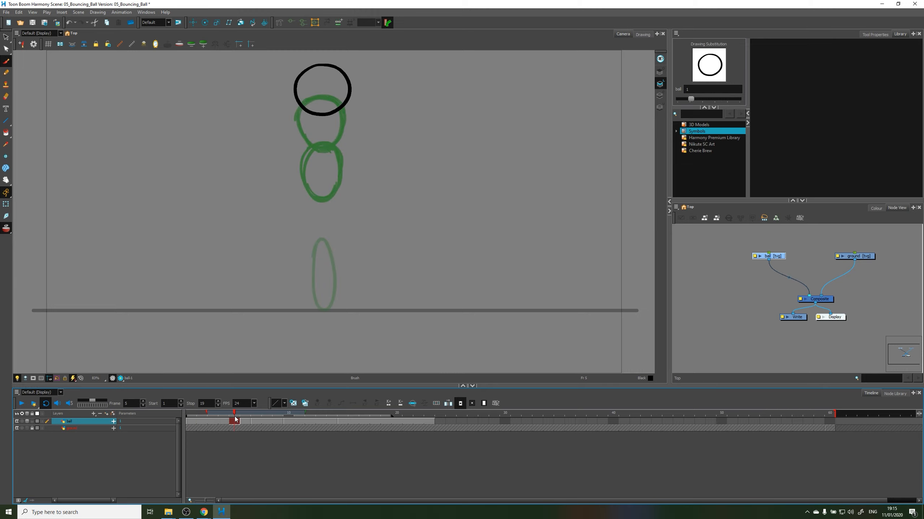
{"action": "left_click", "coordinate": [191, 421]}
{"action": "left_click", "coordinate": [202, 421]}
{"action": "left_click", "coordinate": [223, 422]}
{"action": "left_click", "coordinate": [233, 421]}
{"action": "left_click", "coordinate": [191, 421]}
{"action": "left_click", "coordinate": [234, 421]}
Step: Extend the exposure of the slightly stretched ball drawing starting at frame 6 by three frames
{"action": "left_click", "coordinate": [247, 423]}
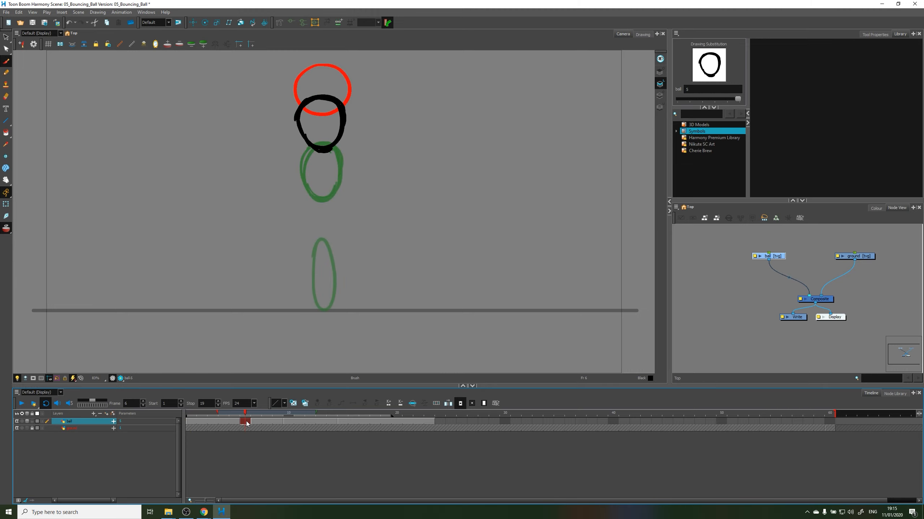
{"action": "key", "text": "plus"}
{"action": "key", "text": "plus"}
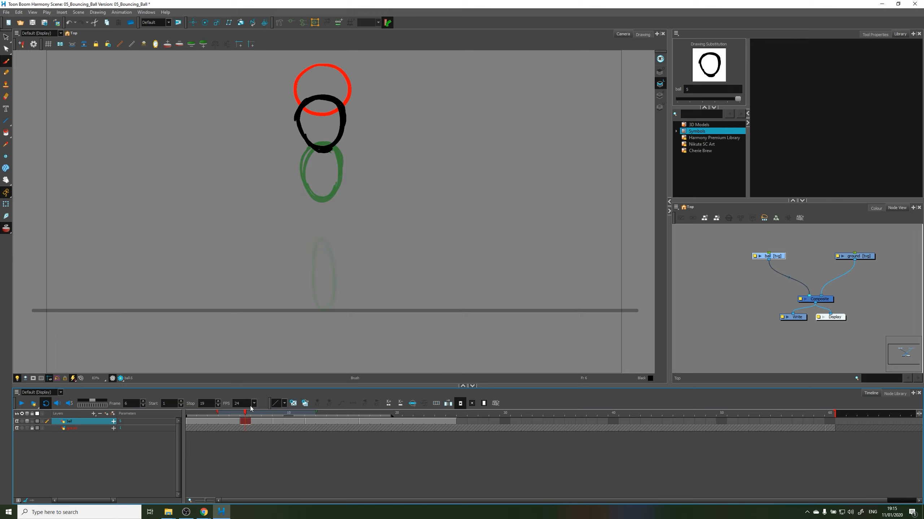
{"action": "left_click", "coordinate": [256, 421]}
{"action": "key", "text": "plus"}
Step: Create an empty drawing at frame 3 of the ball layer, between the round and slightly stretched balls, and activate the Brush
{"action": "left_click", "coordinate": [209, 422]}
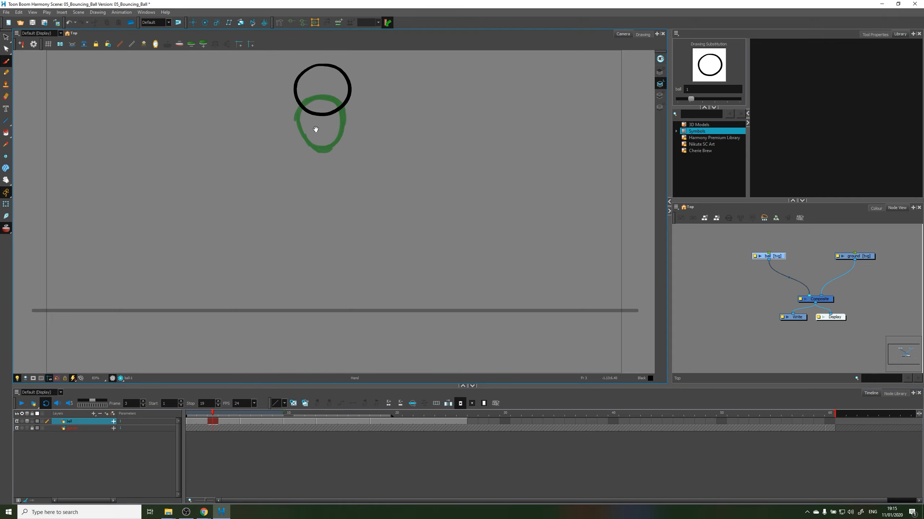
{"action": "left_click_drag", "start_coordinate": [313, 127], "coordinate": [312, 235]}
{"action": "scroll", "coordinate": [318, 217], "scroll_direction": "up", "scroll_amount": 3}
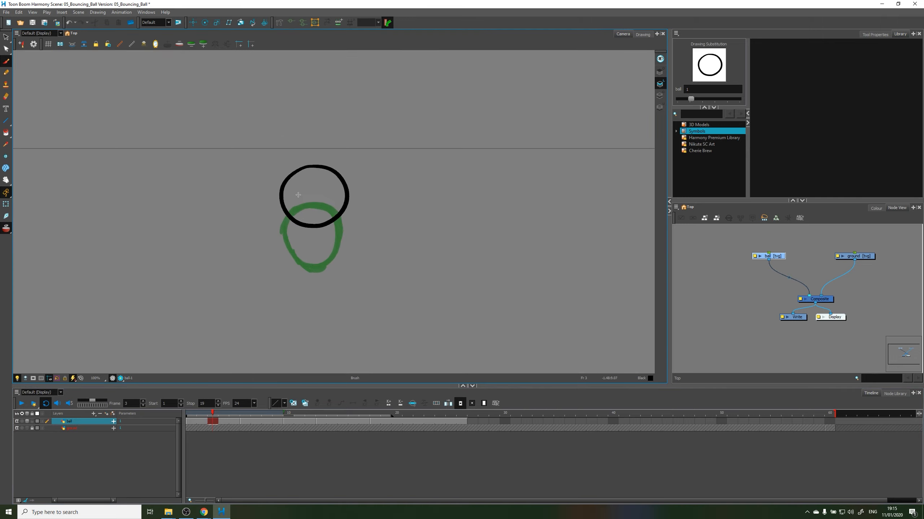
{"action": "key", "text": "alt+s"}
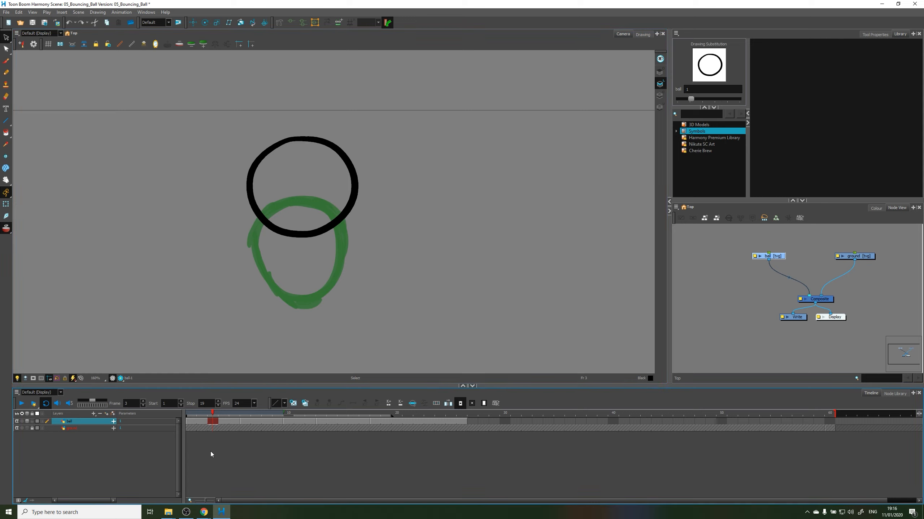
{"action": "key", "text": "alt+shift+r"}
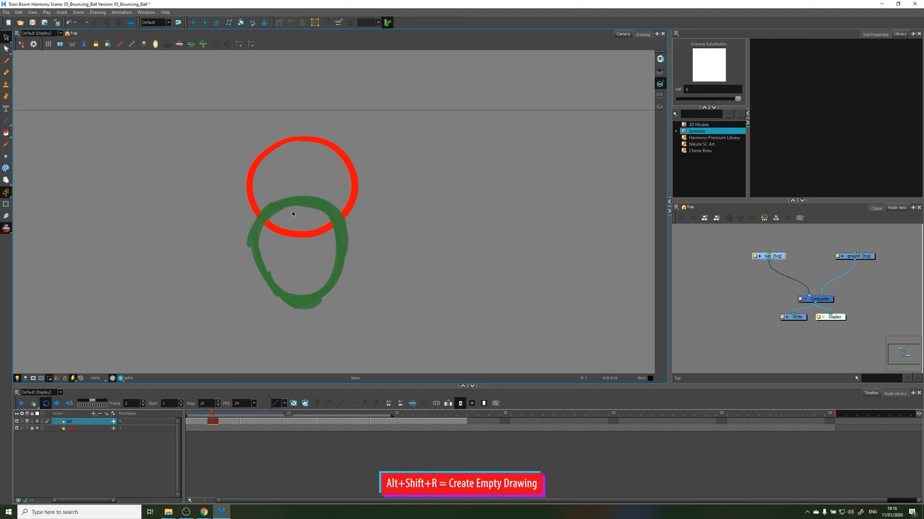
{"action": "key", "text": "alt+b"}
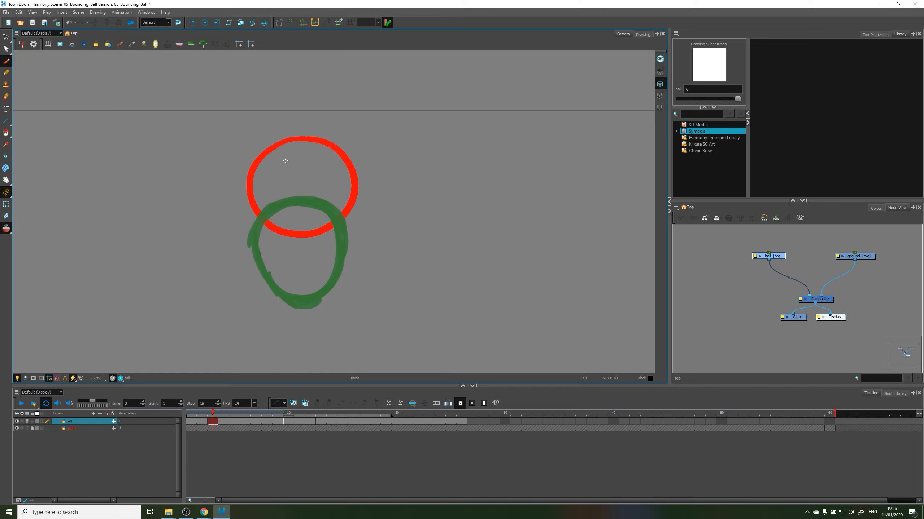
Step: Draw the in-between ball outline at frame 3, halfway between the round ball and the slightly stretched ball, and thicken its line
{"action": "mouse_move", "coordinate": [264, 167]}
{"action": "left_mouse_down"}
{"action": "mouse_move", "coordinate": [252, 196]}
{"action": "mouse_move", "coordinate": [279, 261]}
{"action": "mouse_move", "coordinate": [257, 229]}
{"action": "mouse_move", "coordinate": [271, 254]}
{"action": "mouse_move", "coordinate": [294, 264]}
{"action": "mouse_move", "coordinate": [325, 254]}
{"action": "mouse_move", "coordinate": [345, 182]}
{"action": "left_mouse_up"}
{"action": "mouse_move", "coordinate": [334, 245]}
{"action": "left_mouse_down"}
{"action": "mouse_move", "coordinate": [342, 181]}
{"action": "mouse_move", "coordinate": [333, 171]}
{"action": "left_mouse_up"}
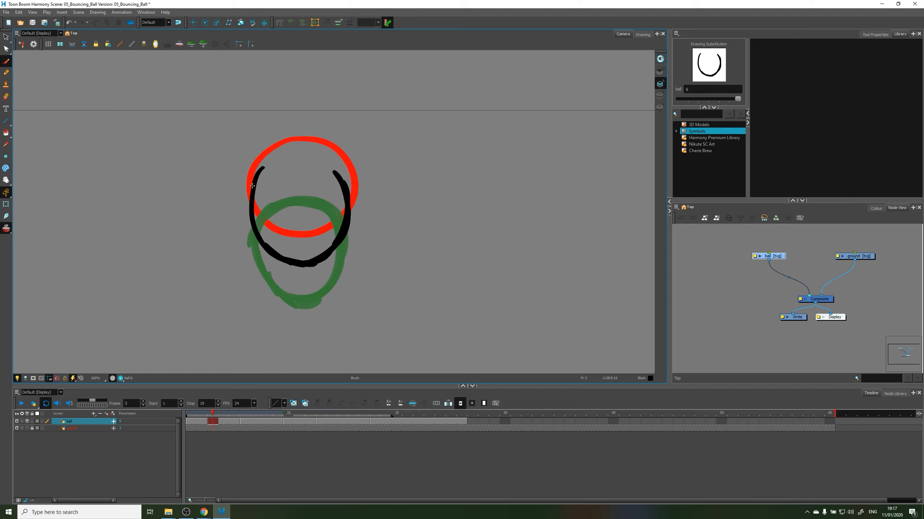
{"action": "left_click_drag", "start_coordinate": [250, 198], "coordinate": [325, 160]}
{"action": "mouse_move", "coordinate": [253, 175]}
{"action": "left_mouse_down"}
{"action": "mouse_move", "coordinate": [337, 178]}
{"action": "mouse_move", "coordinate": [302, 160]}
{"action": "mouse_move", "coordinate": [257, 187]}
{"action": "left_mouse_up"}
{"action": "mouse_move", "coordinate": [326, 159]}
{"action": "left_mouse_down"}
{"action": "mouse_move", "coordinate": [244, 184]}
{"action": "mouse_move", "coordinate": [233, 198]}
{"action": "mouse_move", "coordinate": [341, 178]}
{"action": "mouse_move", "coordinate": [279, 162]}
{"action": "mouse_move", "coordinate": [253, 215]}
{"action": "left_mouse_up"}
{"action": "mouse_move", "coordinate": [309, 164]}
{"action": "left_mouse_down"}
{"action": "mouse_move", "coordinate": [249, 197]}
{"action": "mouse_move", "coordinate": [260, 192]}
{"action": "mouse_move", "coordinate": [259, 164]}
{"action": "left_mouse_up"}
{"action": "mouse_move", "coordinate": [251, 198]}
{"action": "left_mouse_down"}
{"action": "mouse_move", "coordinate": [256, 236]}
{"action": "mouse_move", "coordinate": [270, 175]}
{"action": "mouse_move", "coordinate": [262, 208]}
{"action": "mouse_move", "coordinate": [284, 169]}
{"action": "mouse_move", "coordinate": [326, 185]}
{"action": "mouse_move", "coordinate": [306, 168]}
{"action": "mouse_move", "coordinate": [343, 192]}
{"action": "mouse_move", "coordinate": [348, 200]}
{"action": "mouse_move", "coordinate": [278, 167]}
{"action": "mouse_move", "coordinate": [286, 180]}
{"action": "mouse_move", "coordinate": [261, 174]}
{"action": "mouse_move", "coordinate": [248, 218]}
{"action": "mouse_move", "coordinate": [288, 265]}
{"action": "left_mouse_up"}
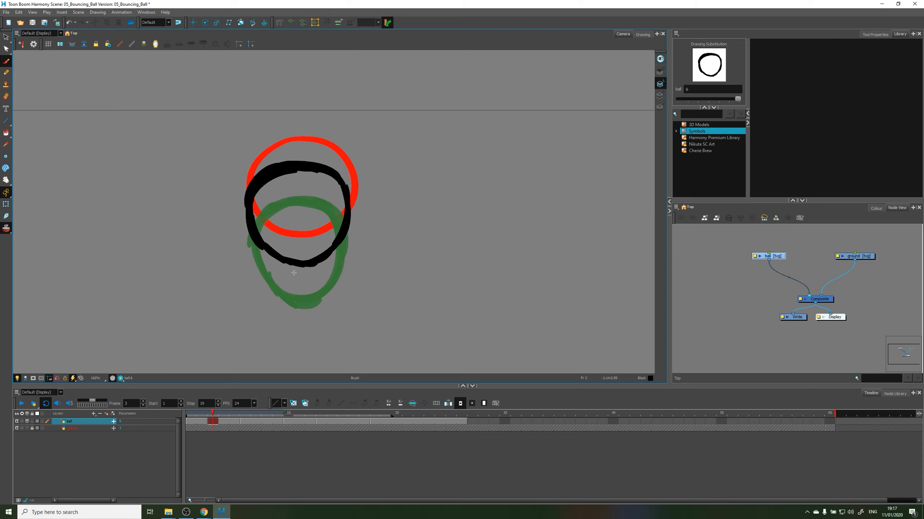
Step: Create an empty drawing at frame 2 of the ball layer and shorten the onion skin to show only the next drawing
{"action": "left_click", "coordinate": [200, 422]}
{"action": "key", "text": "alt+shift+r"}
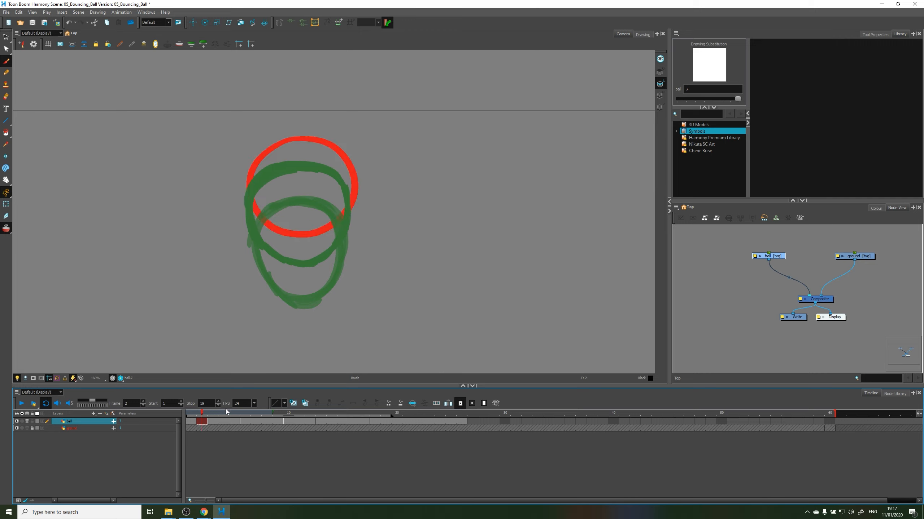
{"action": "key", "text": "2"}
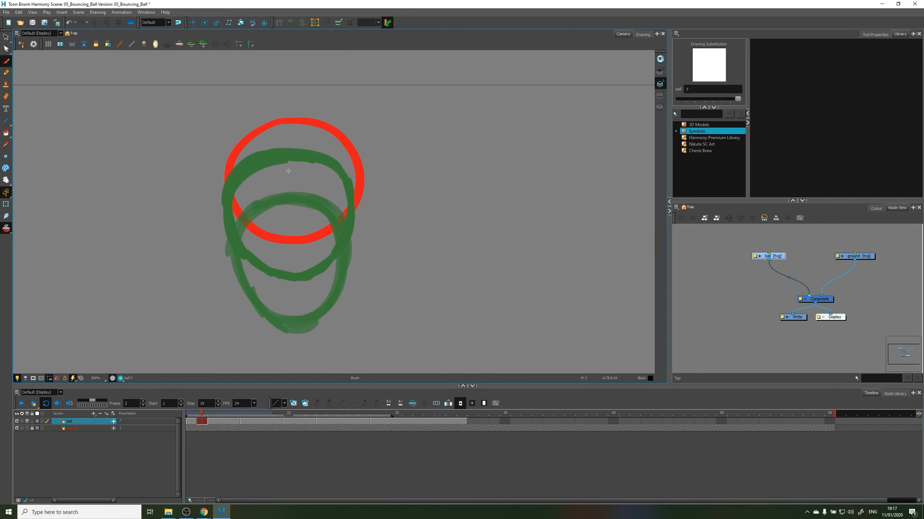
{"action": "key", "text": "1"}
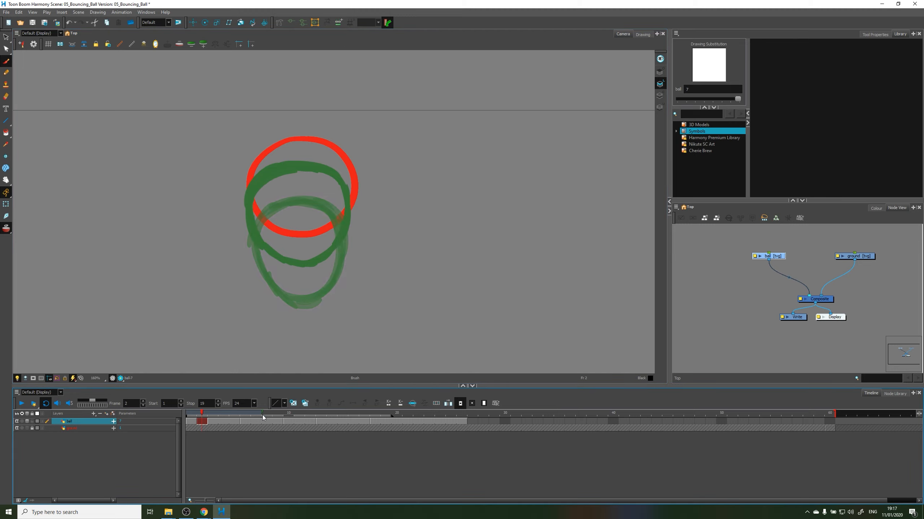
{"action": "mouse_move", "coordinate": [262, 415]}
{"action": "left_mouse_down"}
{"action": "mouse_move", "coordinate": [218, 415]}
{"action": "mouse_move", "coordinate": [374, 409]}
{"action": "mouse_move", "coordinate": [211, 415]}
{"action": "mouse_move", "coordinate": [244, 417]}
{"action": "mouse_move", "coordinate": [222, 420]}
{"action": "mouse_move", "coordinate": [230, 426]}
{"action": "left_mouse_up"}
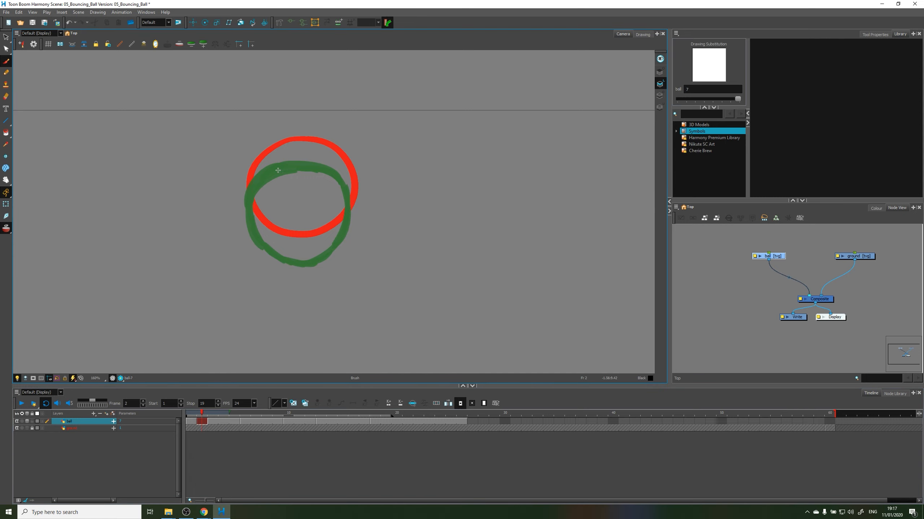
{"action": "scroll", "coordinate": [323, 187], "scroll_direction": "up", "scroll_amount": 2}
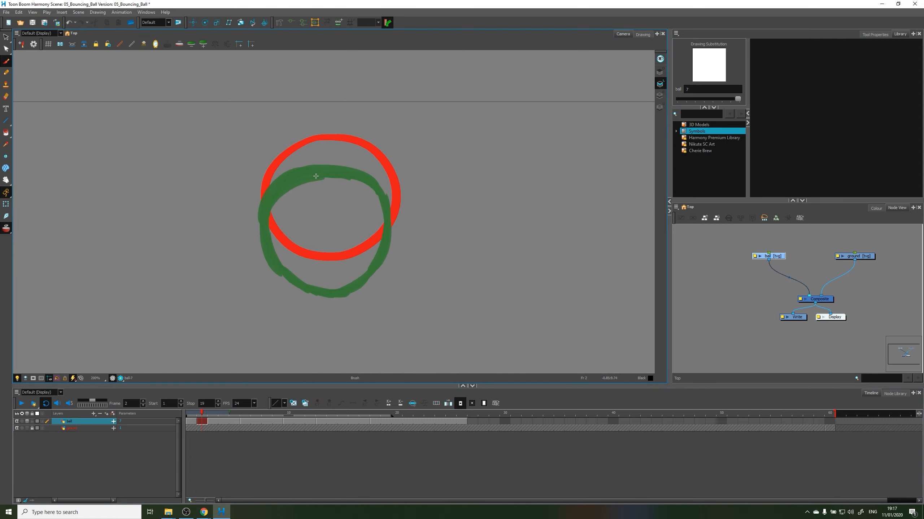
Step: Draw the in-between ball outline at frame 2, midway between the round ball and the frame 3 in-between
{"action": "mouse_move", "coordinate": [311, 155]}
{"action": "left_mouse_down"}
{"action": "mouse_move", "coordinate": [270, 228]}
{"action": "mouse_move", "coordinate": [292, 167]}
{"action": "mouse_move", "coordinate": [265, 219]}
{"action": "mouse_move", "coordinate": [278, 200]}
{"action": "mouse_move", "coordinate": [279, 254]}
{"action": "mouse_move", "coordinate": [271, 214]}
{"action": "mouse_move", "coordinate": [310, 273]}
{"action": "mouse_move", "coordinate": [269, 237]}
{"action": "mouse_move", "coordinate": [337, 273]}
{"action": "mouse_move", "coordinate": [310, 273]}
{"action": "mouse_move", "coordinate": [347, 261]}
{"action": "mouse_move", "coordinate": [351, 270]}
{"action": "mouse_move", "coordinate": [391, 228]}
{"action": "mouse_move", "coordinate": [383, 238]}
{"action": "mouse_move", "coordinate": [389, 180]}
{"action": "left_mouse_up"}
{"action": "mouse_move", "coordinate": [383, 248]}
{"action": "left_mouse_down"}
{"action": "mouse_move", "coordinate": [389, 207]}
{"action": "mouse_move", "coordinate": [347, 171]}
{"action": "mouse_move", "coordinate": [289, 166]}
{"action": "left_mouse_up"}
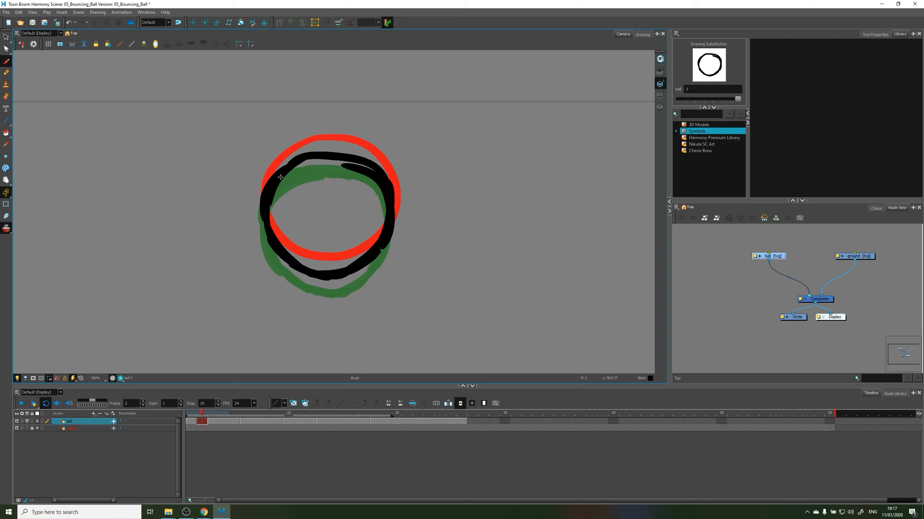
{"action": "mouse_move", "coordinate": [267, 199]}
{"action": "left_mouse_down"}
{"action": "mouse_move", "coordinate": [351, 155]}
{"action": "mouse_move", "coordinate": [339, 167]}
{"action": "mouse_move", "coordinate": [375, 170]}
{"action": "mouse_move", "coordinate": [395, 216]}
{"action": "left_mouse_up"}
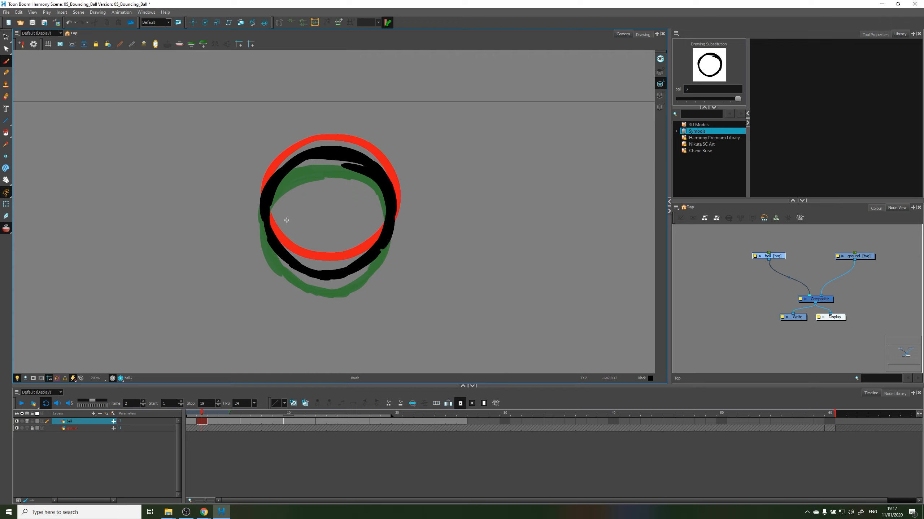
{"action": "mouse_move", "coordinate": [265, 207]}
{"action": "left_mouse_down"}
{"action": "mouse_move", "coordinate": [281, 245]}
{"action": "mouse_move", "coordinate": [264, 228]}
{"action": "mouse_move", "coordinate": [313, 277]}
{"action": "mouse_move", "coordinate": [273, 252]}
{"action": "mouse_move", "coordinate": [320, 278]}
{"action": "mouse_move", "coordinate": [306, 276]}
{"action": "mouse_move", "coordinate": [329, 266]}
{"action": "mouse_move", "coordinate": [320, 239]}
{"action": "mouse_move", "coordinate": [342, 266]}
{"action": "mouse_move", "coordinate": [319, 236]}
{"action": "left_mouse_up"}
{"action": "key", "text": "1"}
{"action": "key", "text": "1"}
{"action": "key", "text": "1"}
{"action": "key", "text": "space"}
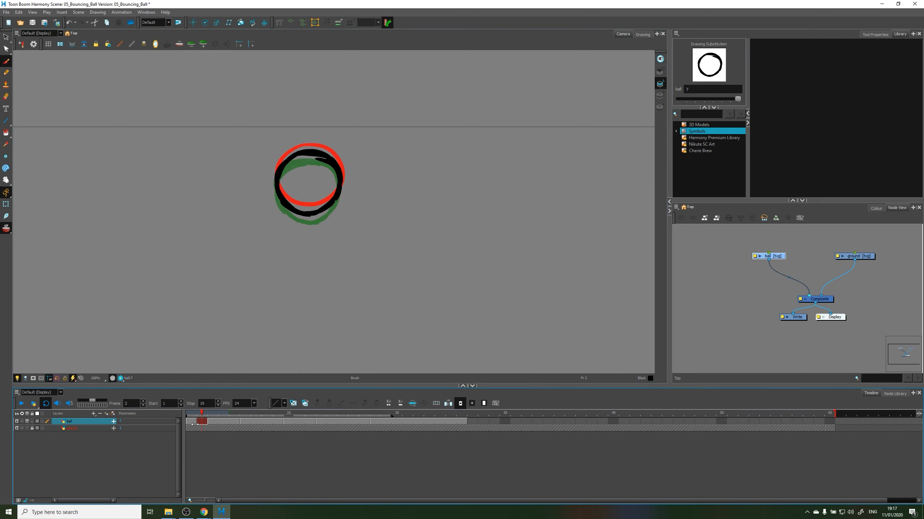
Step: Extend the exposures of the in-between at frame 2 and the round ball at frame 1 by one frame each
{"action": "left_click", "coordinate": [191, 421]}
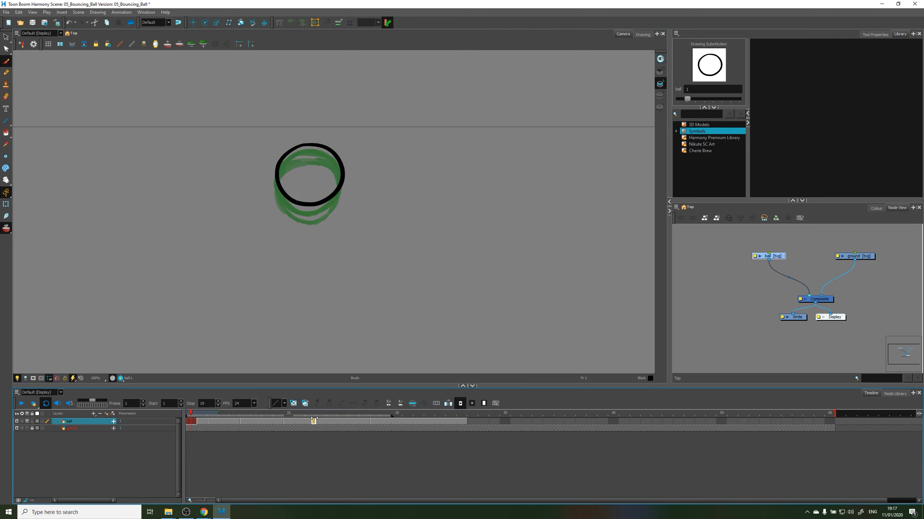
{"action": "left_click", "coordinate": [256, 421]}
{"action": "left_click", "coordinate": [219, 423]}
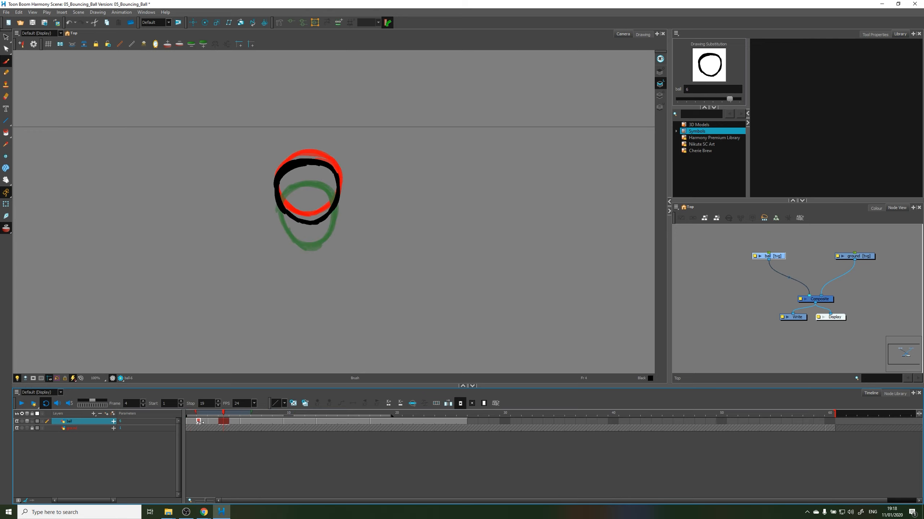
{"action": "left_click", "coordinate": [200, 422]}
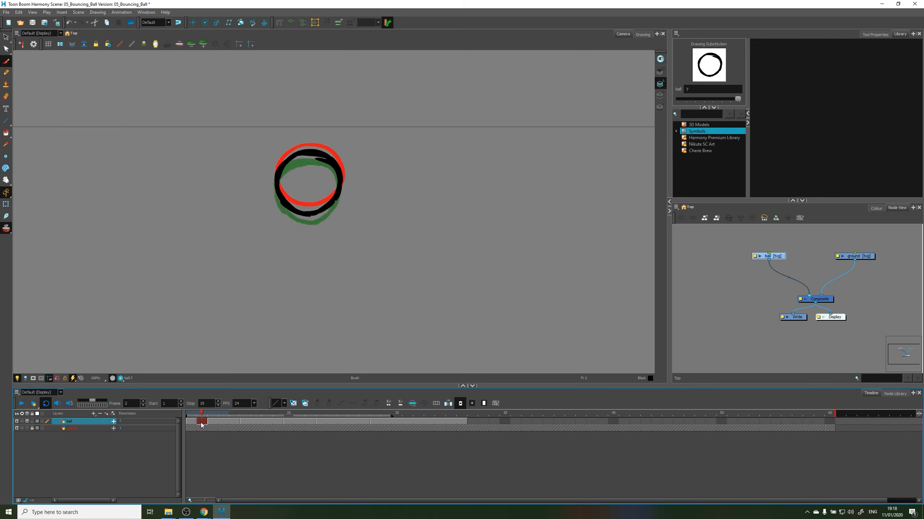
{"action": "right_click", "coordinate": [201, 423]}
{"action": "right_click", "coordinate": [191, 426]}
{"action": "left_click", "coordinate": [197, 437]}
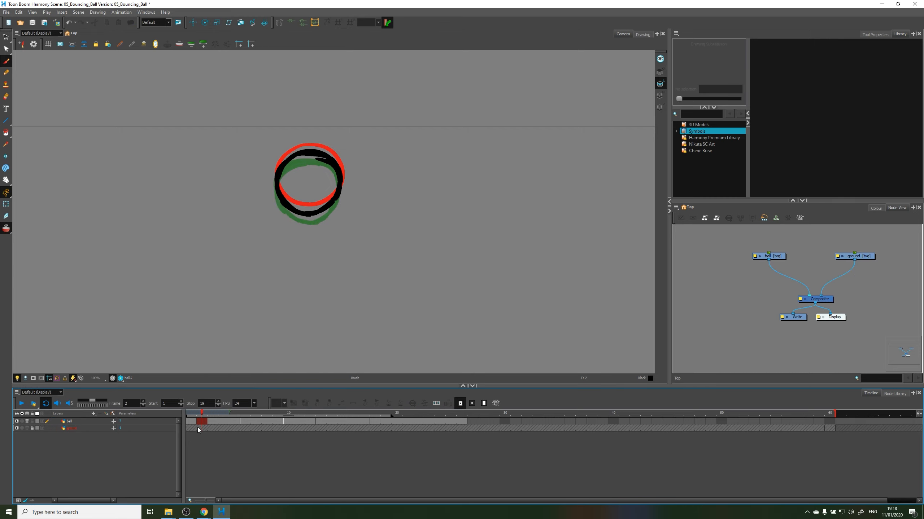
{"action": "left_click", "coordinate": [202, 422]}
{"action": "key", "text": "plus"}
{"action": "left_click", "coordinate": [191, 422]}
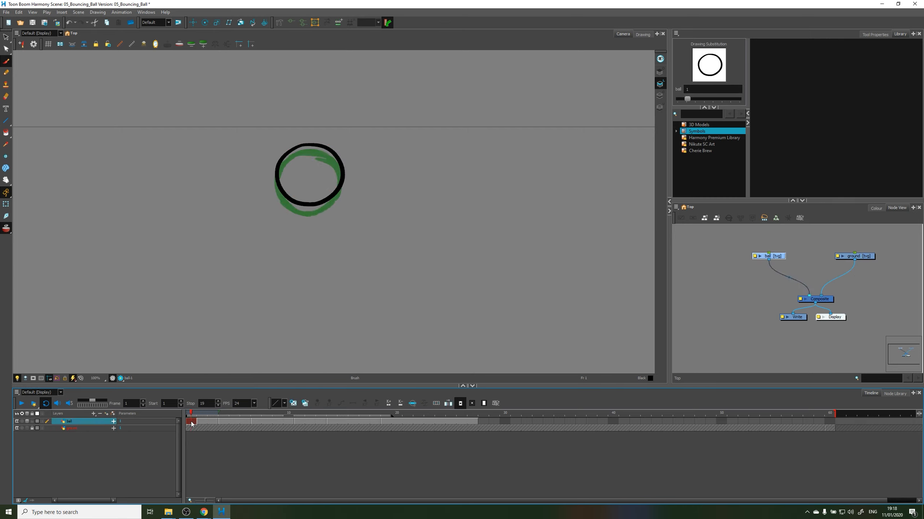
{"action": "key", "text": "plus"}
{"action": "left_click", "coordinate": [220, 421]}
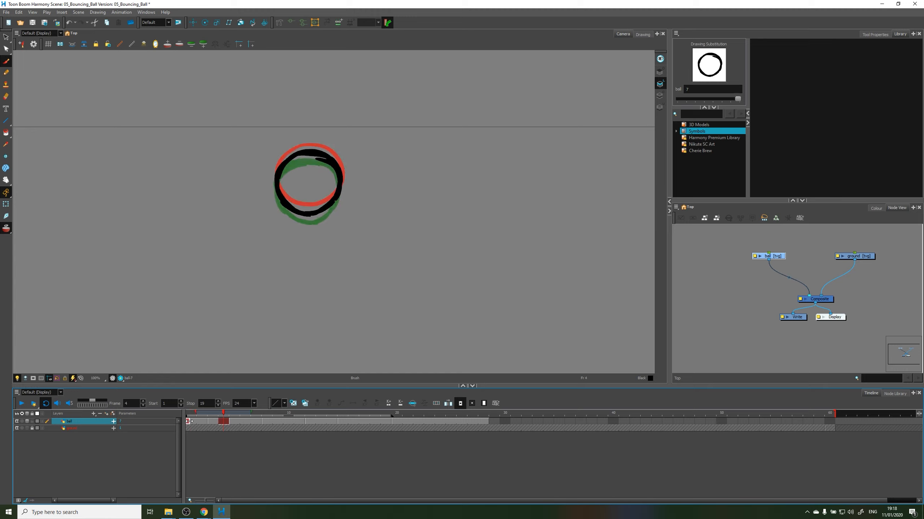
{"action": "key", "text": "ctrl+z"}
Step: Set the exposure of all the ball layer's drawings to 2 frames
{"action": "left_click_drag", "start_coordinate": [194, 423], "coordinate": [478, 424]}
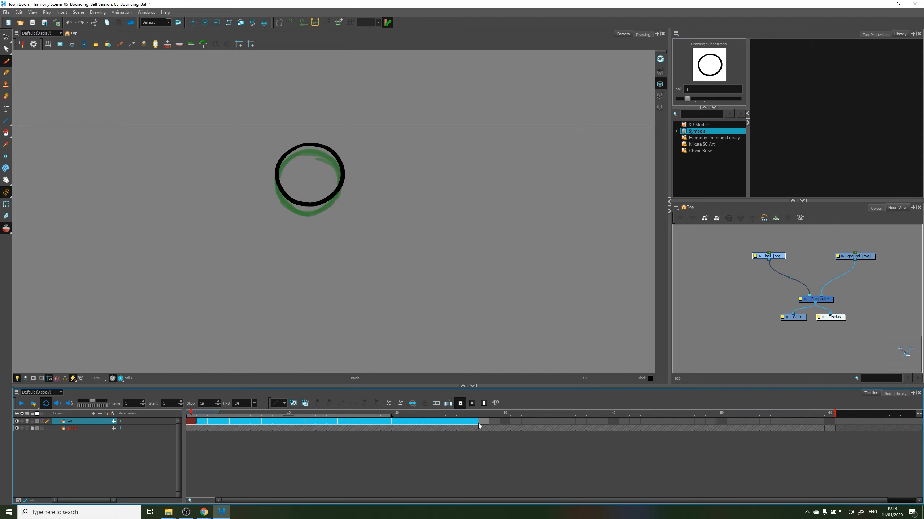
{"action": "right_click", "coordinate": [195, 424]}
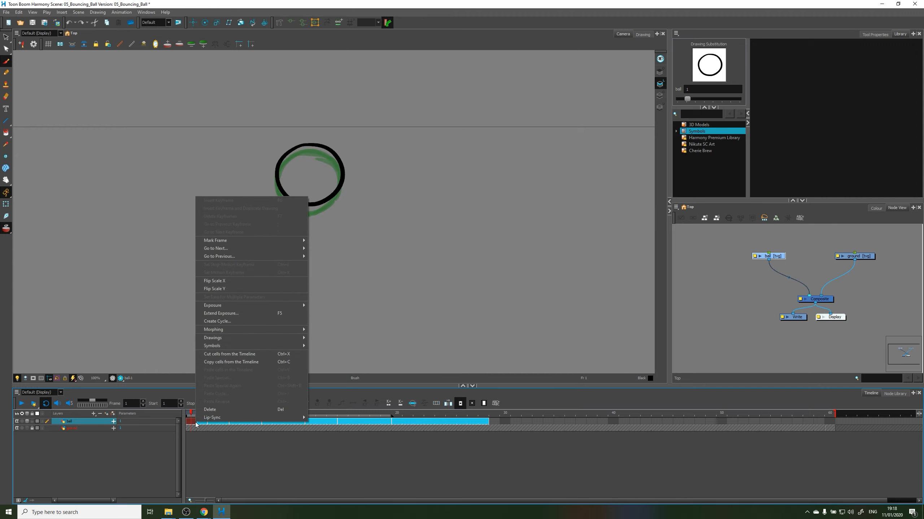
{"action": "mouse_move", "coordinate": [234, 307]}
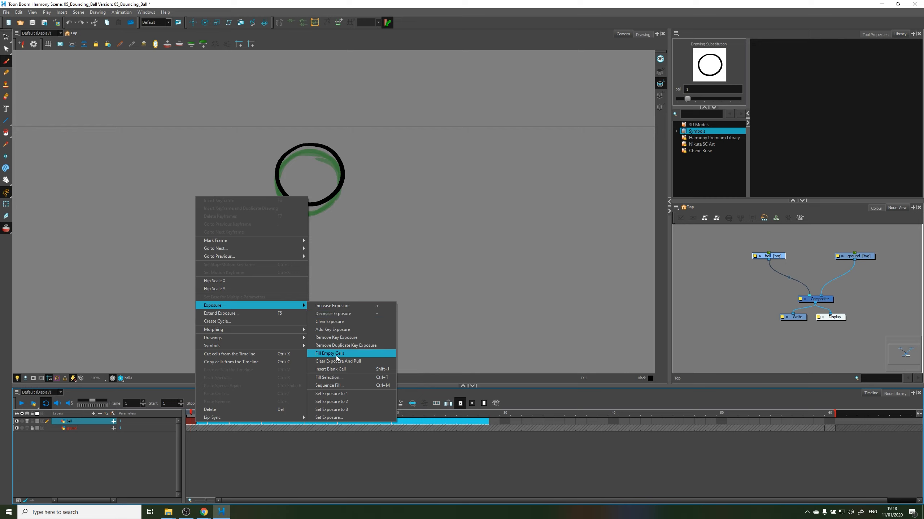
{"action": "left_click", "coordinate": [322, 403]}
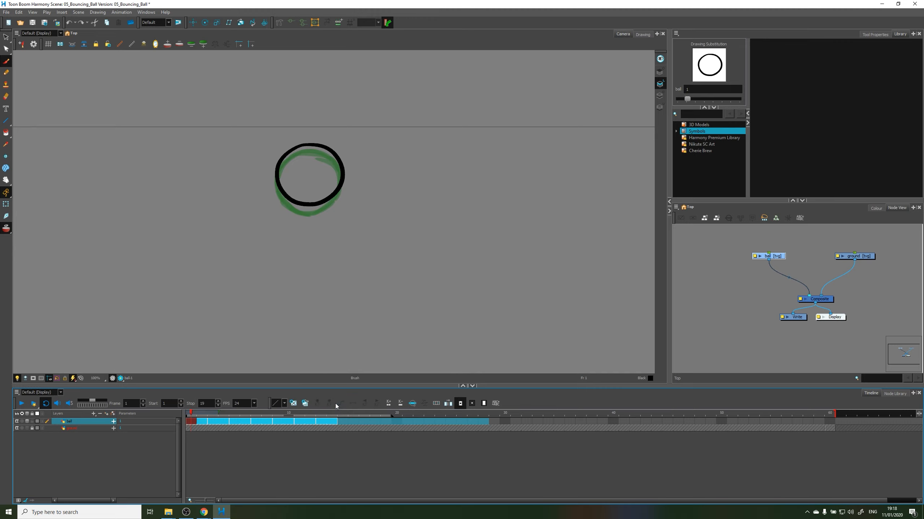
Step: Set the playback stop frame to 14, fit the whole scene in view and play the animation from frame 1
{"action": "left_click", "coordinate": [352, 422]}
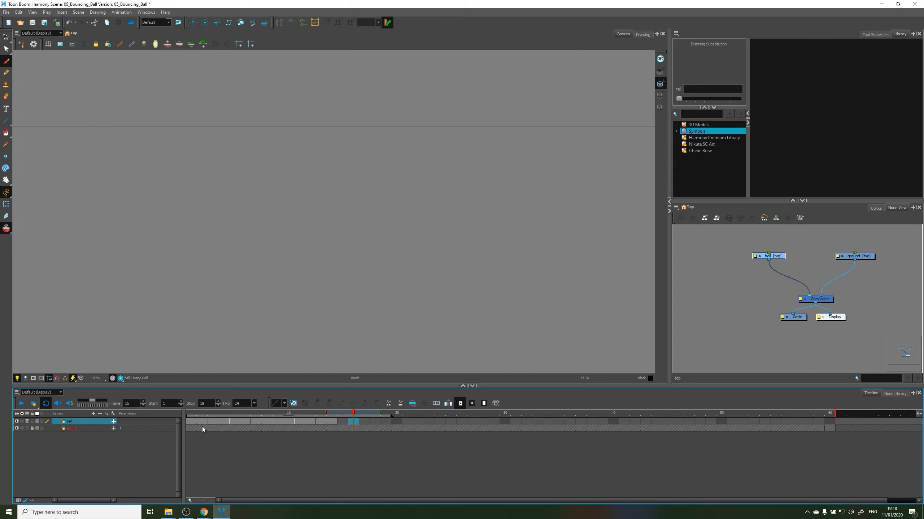
{"action": "mouse_move", "coordinate": [202, 418]}
{"action": "left_mouse_down"}
{"action": "mouse_move", "coordinate": [308, 422]}
{"action": "mouse_move", "coordinate": [195, 420]}
{"action": "left_mouse_up"}
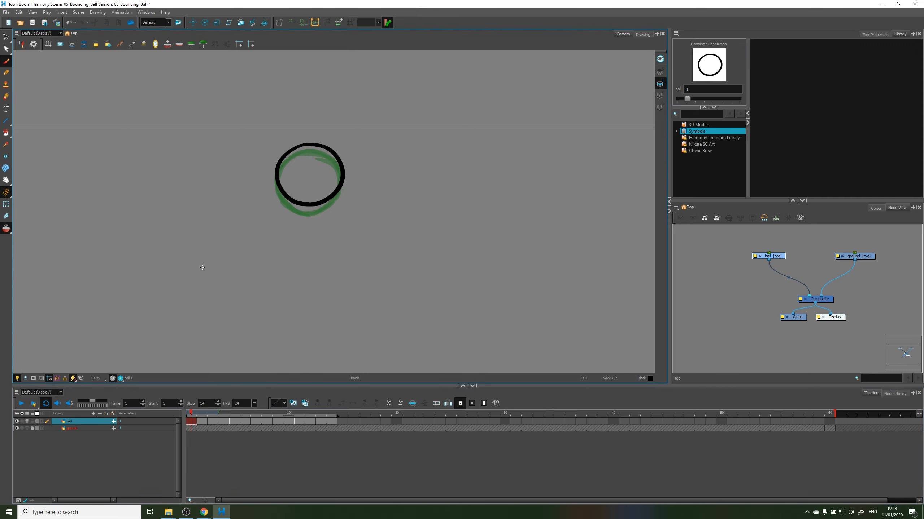
{"action": "key", "text": "shift+m"}
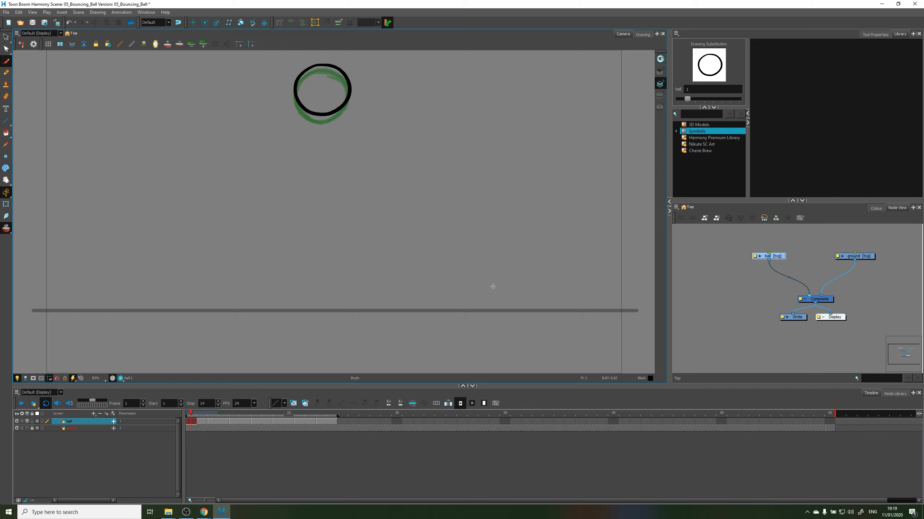
{"action": "left_click", "coordinate": [21, 404]}
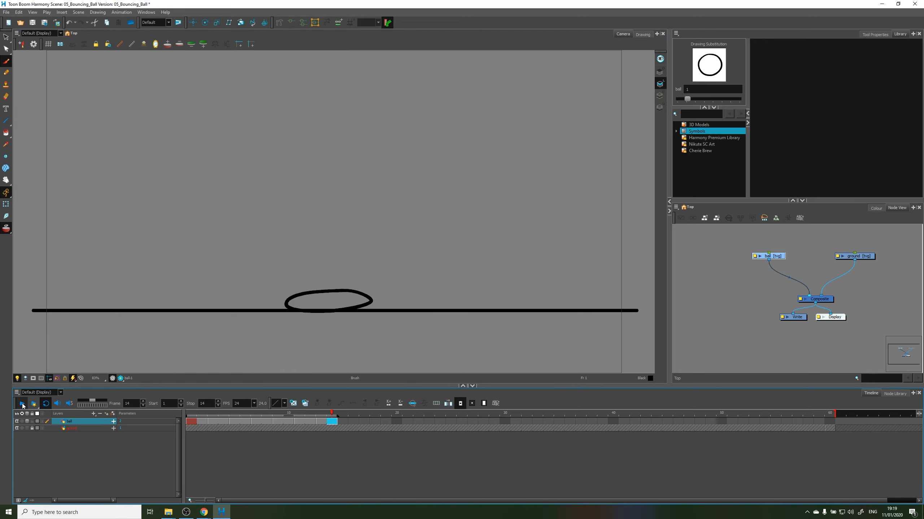
Step: Set the playback stop frame to 18 and extend the exposure of the fully stretched ball drawing starting at frame 11 by two frames
{"action": "left_click", "coordinate": [212, 421]}
{"action": "mouse_move", "coordinate": [202, 411]}
{"action": "left_mouse_down"}
{"action": "mouse_move", "coordinate": [191, 410]}
{"action": "mouse_move", "coordinate": [345, 400]}
{"action": "mouse_move", "coordinate": [191, 411]}
{"action": "mouse_move", "coordinate": [322, 412]}
{"action": "left_mouse_up"}
{"action": "left_click", "coordinate": [309, 421]}
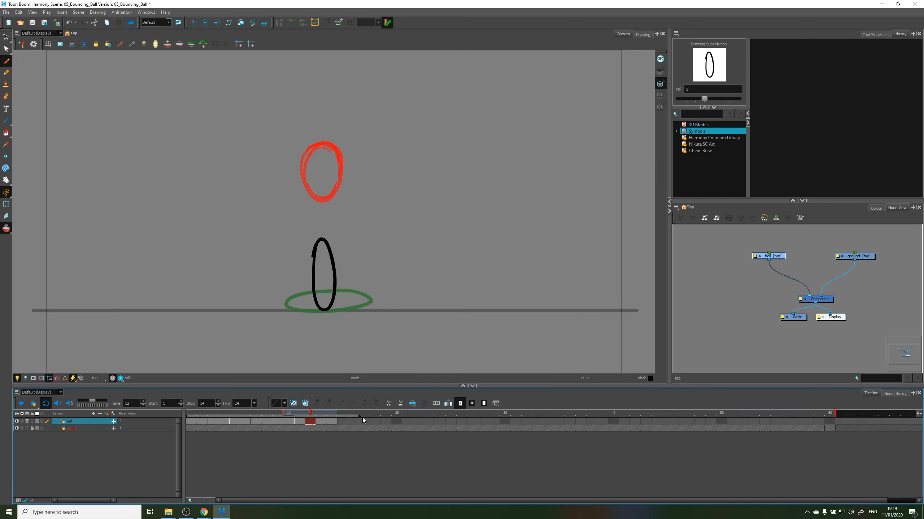
{"action": "left_click_drag", "start_coordinate": [414, 418], "coordinate": [376, 418]}
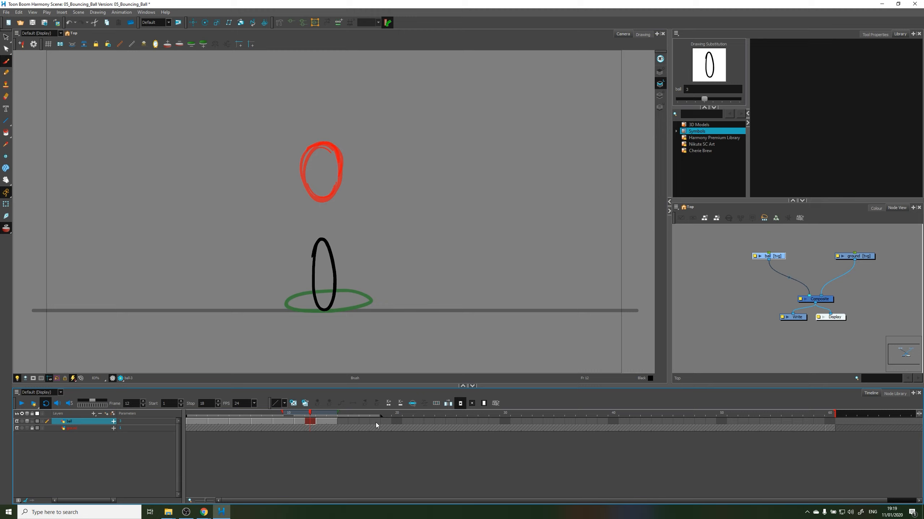
{"action": "left_click", "coordinate": [303, 422]}
{"action": "left_click", "coordinate": [312, 423]}
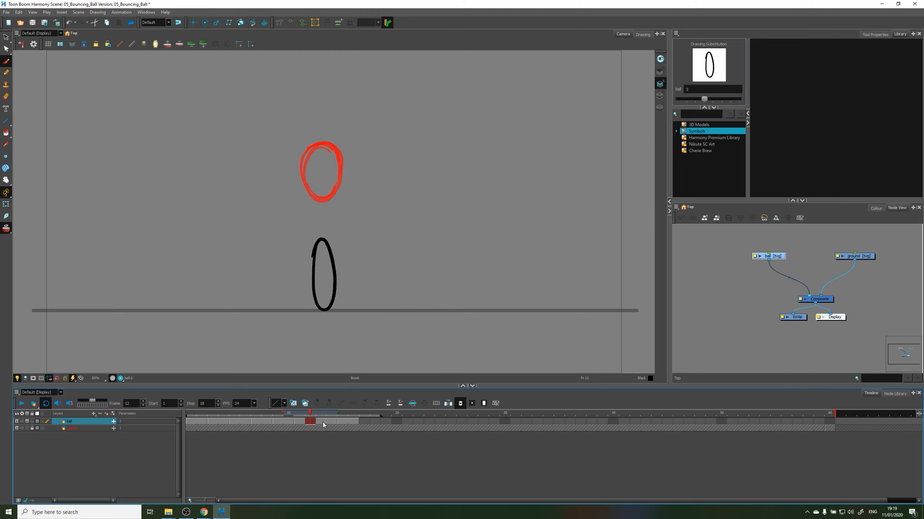
Step: Create an empty drawing at frame 13 of the ball layer, between the fully stretched and squashed balls
{"action": "left_click", "coordinate": [322, 421]}
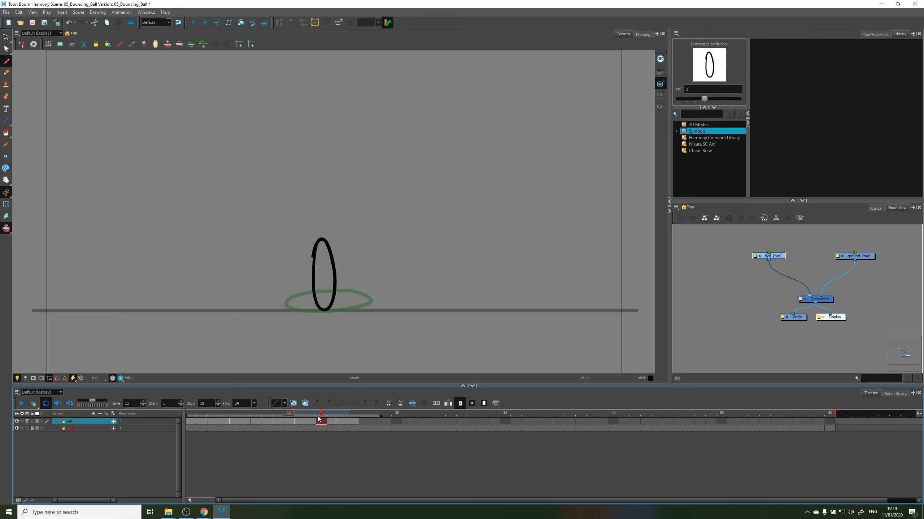
{"action": "left_click", "coordinate": [293, 403]}
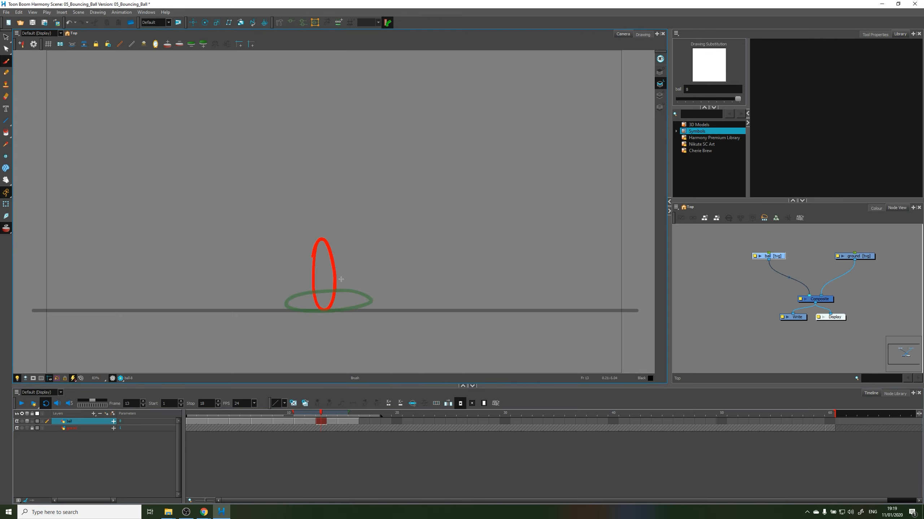
{"action": "scroll", "coordinate": [341, 279], "scroll_direction": "up", "scroll_amount": 4}
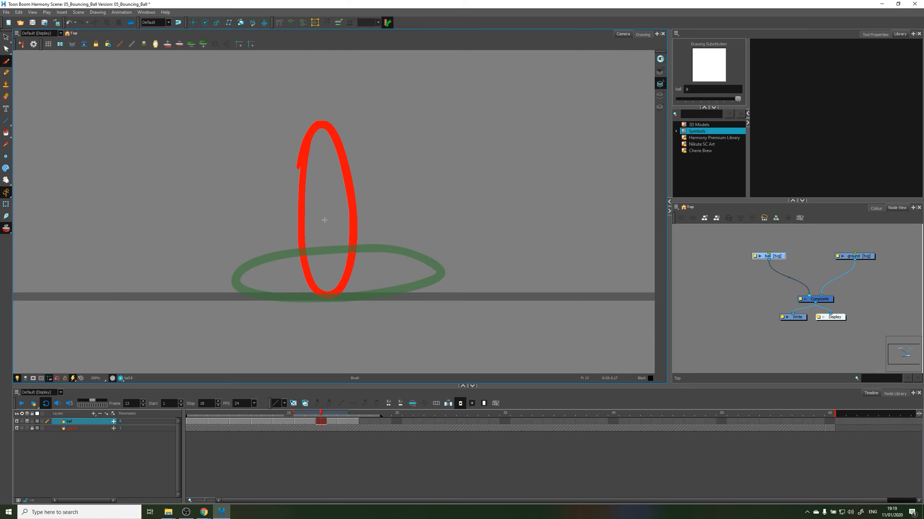
Step: Mark the height, sides and curved underside of an in-between ball resting on the ground at frame 13, erasing the stray side mark
{"action": "left_click", "coordinate": [277, 214]}
{"action": "left_click", "coordinate": [398, 216]}
{"action": "left_click", "coordinate": [331, 202]}
{"action": "mouse_move", "coordinate": [331, 202]}
{"action": "left_mouse_down"}
{"action": "mouse_move", "coordinate": [285, 230]}
{"action": "mouse_move", "coordinate": [292, 207]}
{"action": "mouse_move", "coordinate": [282, 261]}
{"action": "mouse_move", "coordinate": [272, 227]}
{"action": "mouse_move", "coordinate": [307, 298]}
{"action": "left_mouse_up"}
{"action": "mouse_move", "coordinate": [276, 257]}
{"action": "left_mouse_down"}
{"action": "mouse_move", "coordinate": [329, 297]}
{"action": "mouse_move", "coordinate": [371, 272]}
{"action": "left_mouse_up"}
{"action": "mouse_move", "coordinate": [399, 216]}
{"action": "left_mouse_down"}
{"action": "mouse_move", "coordinate": [387, 252]}
{"action": "mouse_move", "coordinate": [330, 301]}
{"action": "mouse_move", "coordinate": [390, 235]}
{"action": "mouse_move", "coordinate": [381, 213]}
{"action": "mouse_move", "coordinate": [396, 216]}
{"action": "mouse_move", "coordinate": [300, 202]}
{"action": "mouse_move", "coordinate": [335, 190]}
{"action": "mouse_move", "coordinate": [281, 254]}
{"action": "left_mouse_up"}
{"action": "key", "text": "alt+e"}
{"action": "mouse_move", "coordinate": [278, 215]}
{"action": "left_mouse_down"}
{"action": "mouse_move", "coordinate": [265, 273]}
{"action": "mouse_move", "coordinate": [378, 226]}
{"action": "mouse_move", "coordinate": [406, 217]}
{"action": "mouse_move", "coordinate": [409, 228]}
{"action": "mouse_move", "coordinate": [399, 229]}
{"action": "mouse_move", "coordinate": [396, 266]}
{"action": "mouse_move", "coordinate": [326, 202]}
{"action": "mouse_move", "coordinate": [347, 215]}
{"action": "mouse_move", "coordinate": [281, 236]}
{"action": "left_mouse_up"}
{"action": "key", "text": "alt+b"}
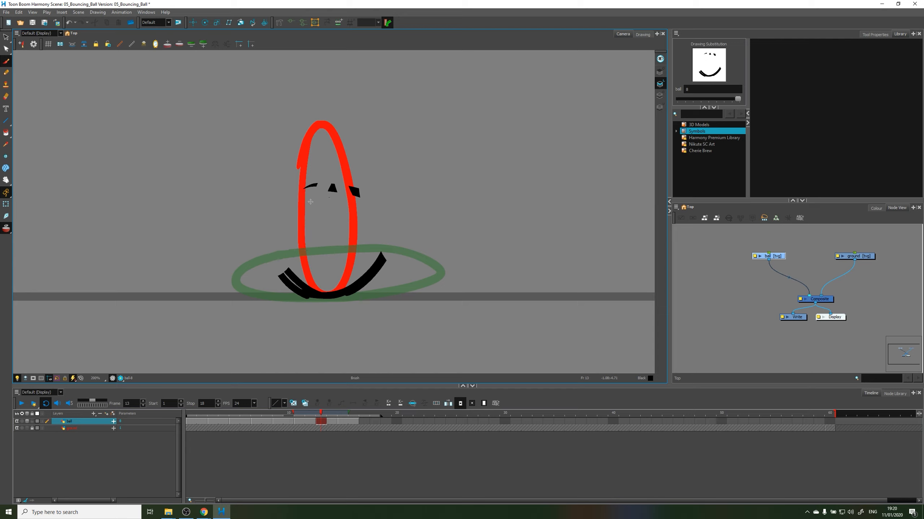
Step: Close the in-between ball's outline at frame 13 with curved sides and fit the whole scene in view
{"action": "mouse_move", "coordinate": [336, 188]}
{"action": "left_mouse_down"}
{"action": "mouse_move", "coordinate": [286, 219]}
{"action": "mouse_move", "coordinate": [311, 213]}
{"action": "mouse_move", "coordinate": [331, 185]}
{"action": "mouse_move", "coordinate": [285, 286]}
{"action": "left_mouse_up"}
{"action": "left_click_drag", "start_coordinate": [303, 221], "coordinate": [287, 286]}
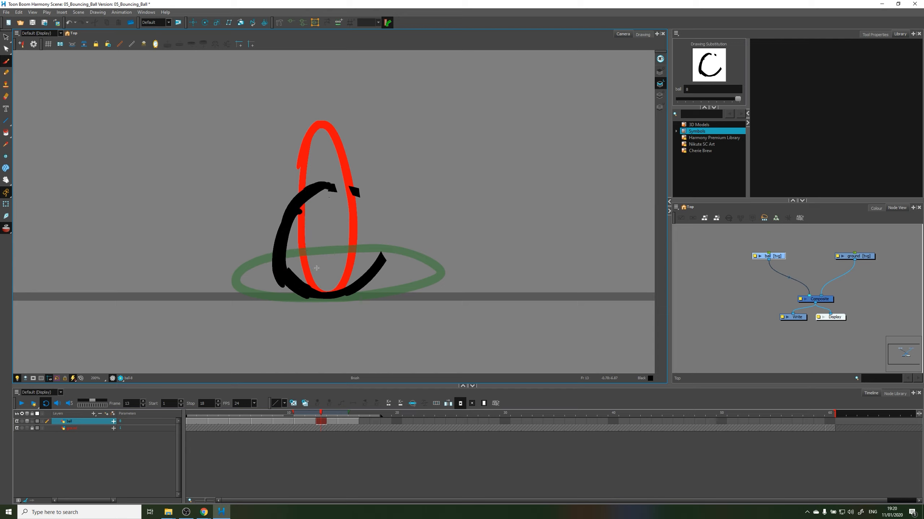
{"action": "left_click_drag", "start_coordinate": [277, 241], "coordinate": [338, 188]}
{"action": "mouse_move", "coordinate": [371, 217]}
{"action": "left_mouse_down"}
{"action": "mouse_move", "coordinate": [329, 187]}
{"action": "mouse_move", "coordinate": [384, 249]}
{"action": "mouse_move", "coordinate": [389, 278]}
{"action": "mouse_move", "coordinate": [327, 302]}
{"action": "left_mouse_up"}
{"action": "key", "text": "shift+m"}
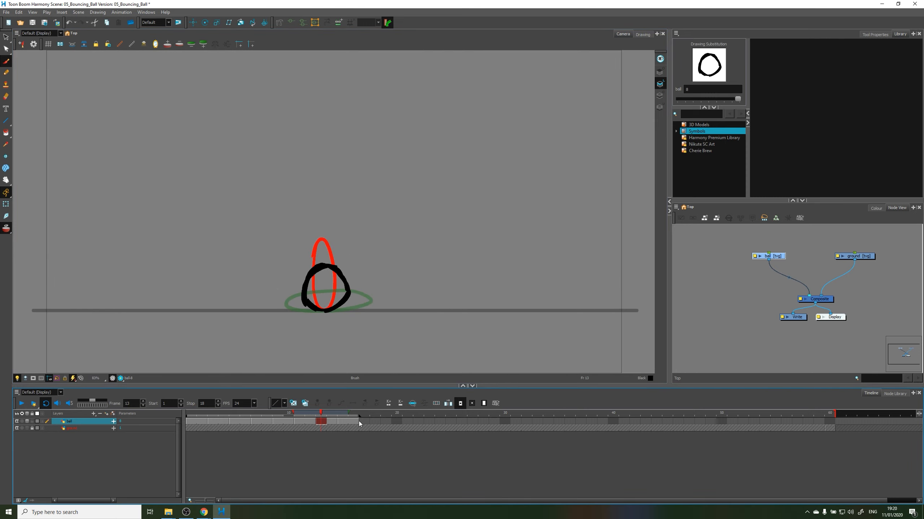
Step: Set the playback stop frame to 16 and play the bounce from frame 1
{"action": "left_click", "coordinate": [21, 403]}
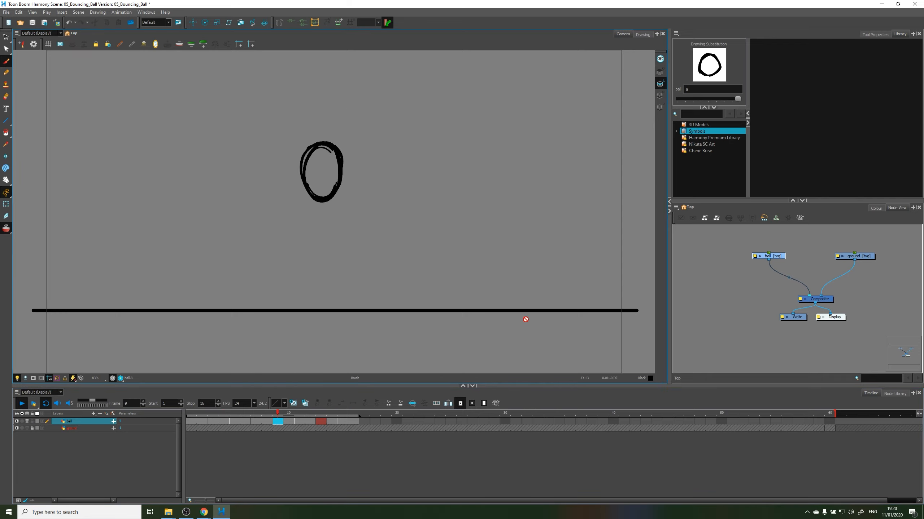
{"action": "mouse_move", "coordinate": [324, 417]}
{"action": "left_mouse_down"}
{"action": "mouse_move", "coordinate": [292, 416]}
{"action": "mouse_move", "coordinate": [345, 421]}
{"action": "mouse_move", "coordinate": [190, 419]}
{"action": "left_mouse_up"}
{"action": "left_click", "coordinate": [22, 404]}
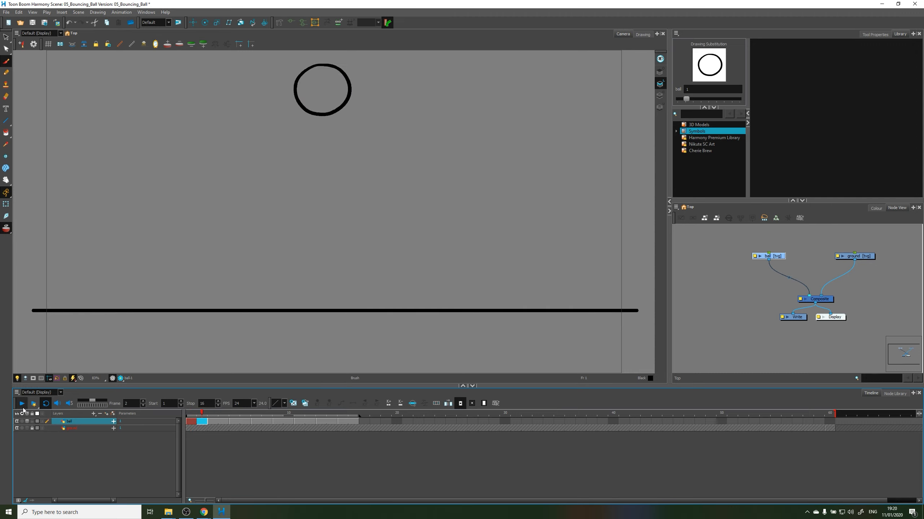
{"action": "left_click", "coordinate": [22, 403]}
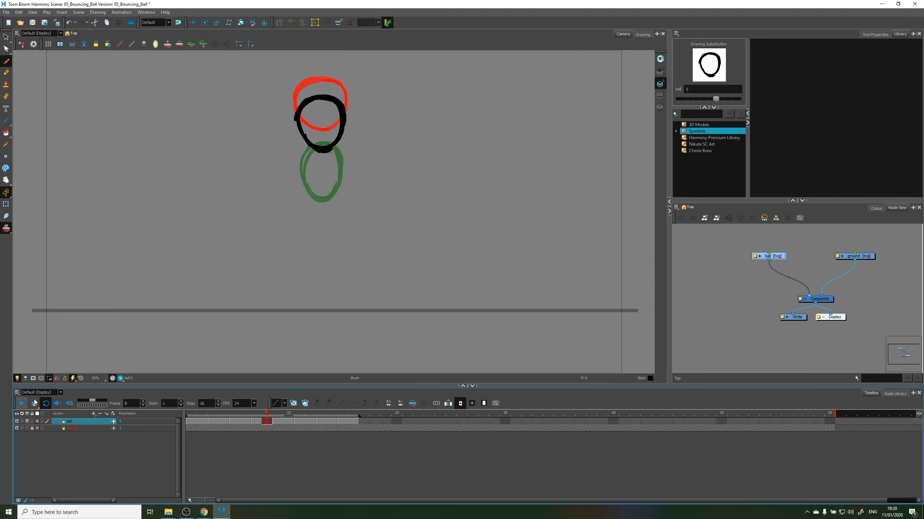
Step: Clear the in-between ball's exposure at frames 13 and 14, and try shortening the stretched ball's exposure at frame 11 by one frame
{"action": "left_click", "coordinate": [321, 422]}
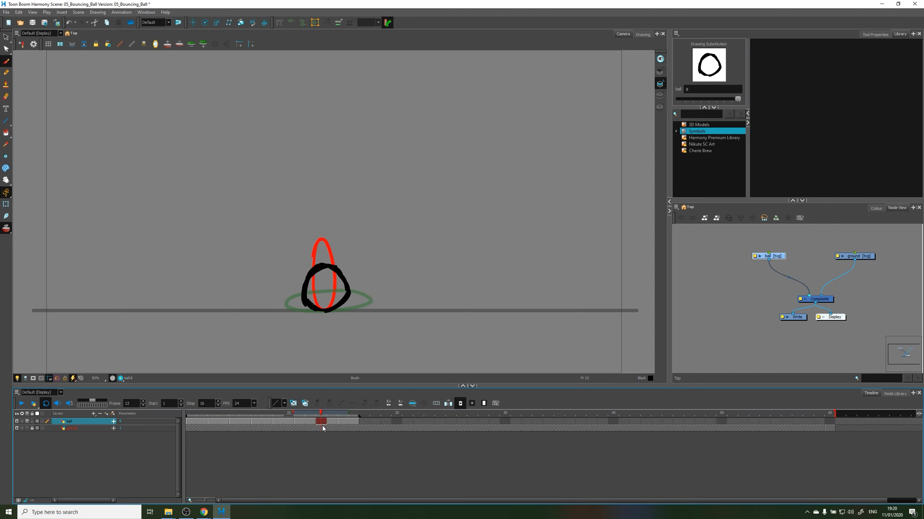
{"action": "left_click", "coordinate": [331, 423]}
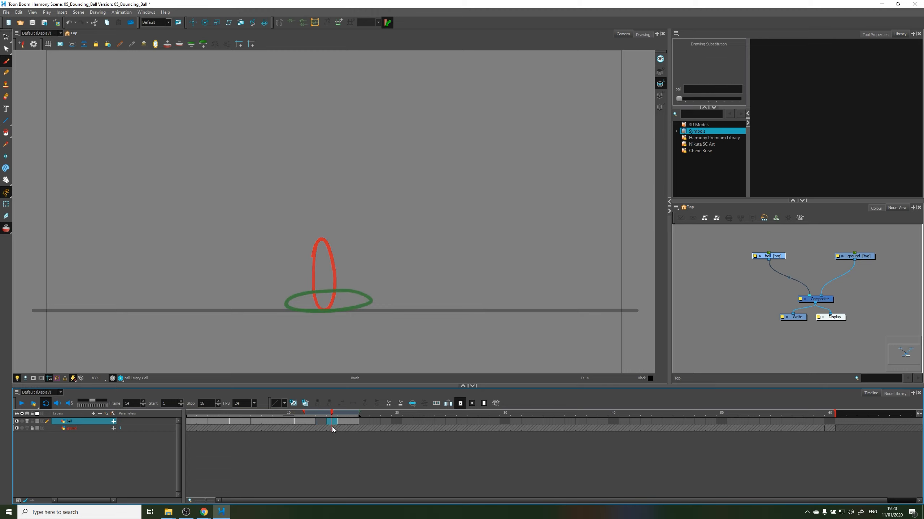
{"action": "left_click", "coordinate": [320, 422]}
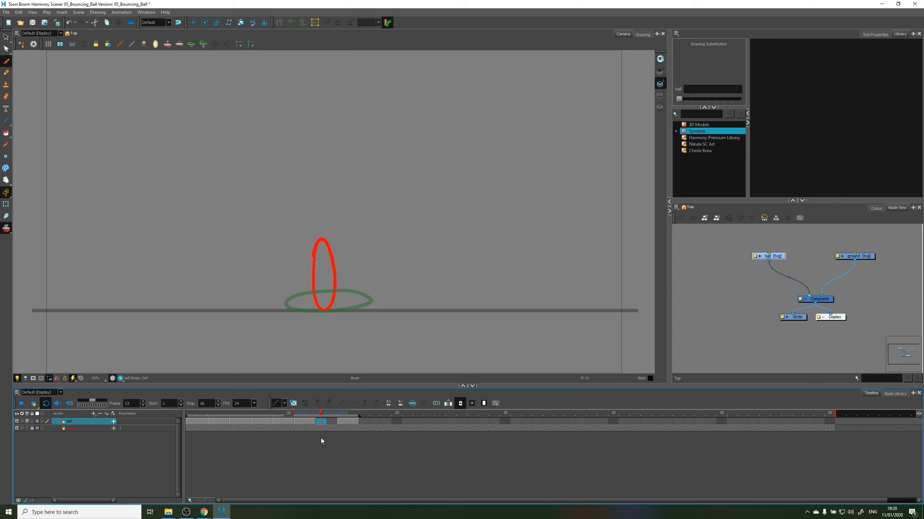
{"action": "left_click", "coordinate": [308, 423]}
{"action": "key", "text": "minus"}
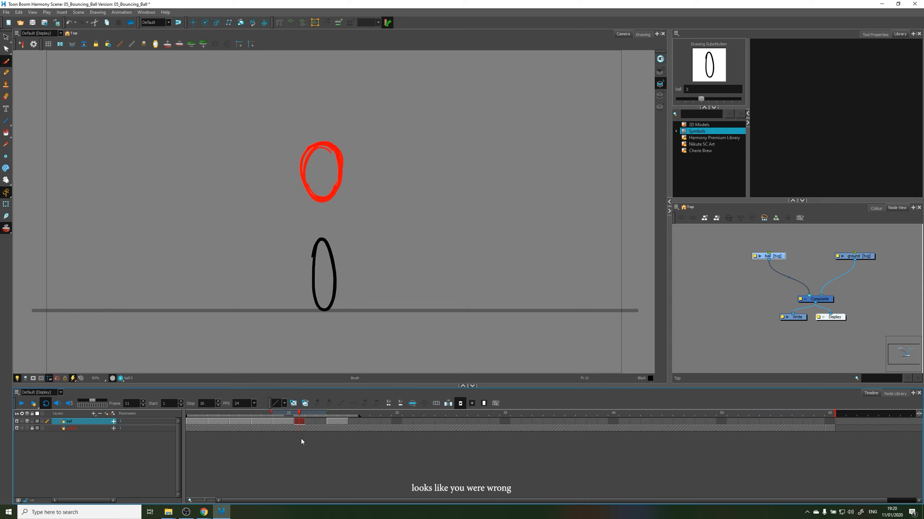
{"action": "key", "text": "plus"}
{"action": "left_click", "coordinate": [324, 424]}
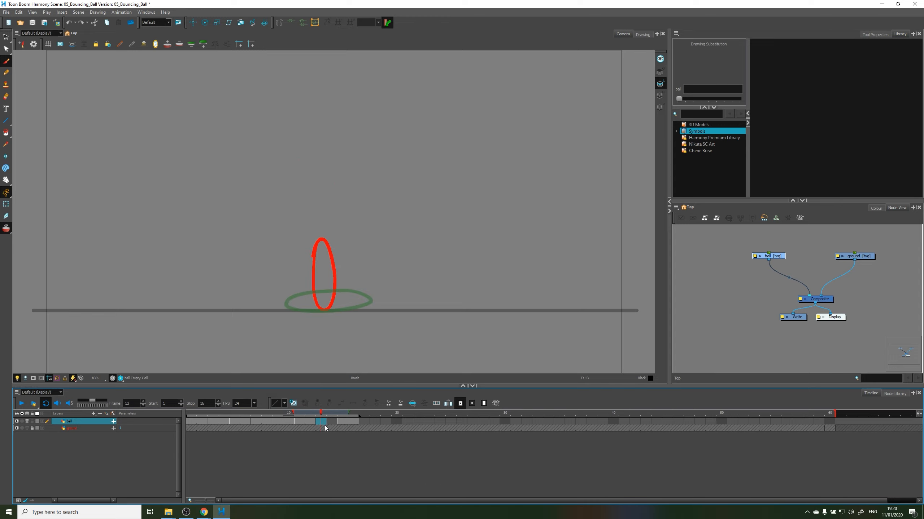
Step: Restore the in-between ball drawing at frames 13 and 14 of the ball layer
{"action": "left_click", "coordinate": [328, 422]}
{"action": "left_click", "coordinate": [394, 422]}
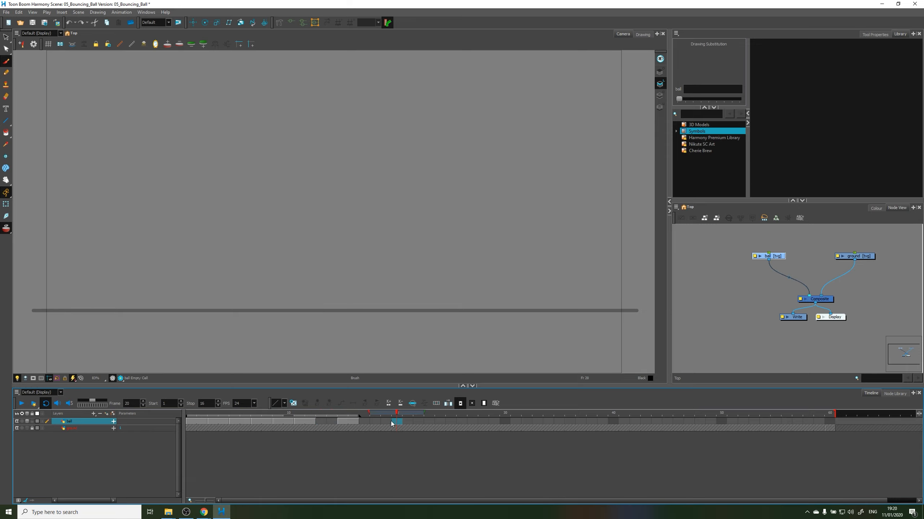
{"action": "left_click", "coordinate": [329, 423]}
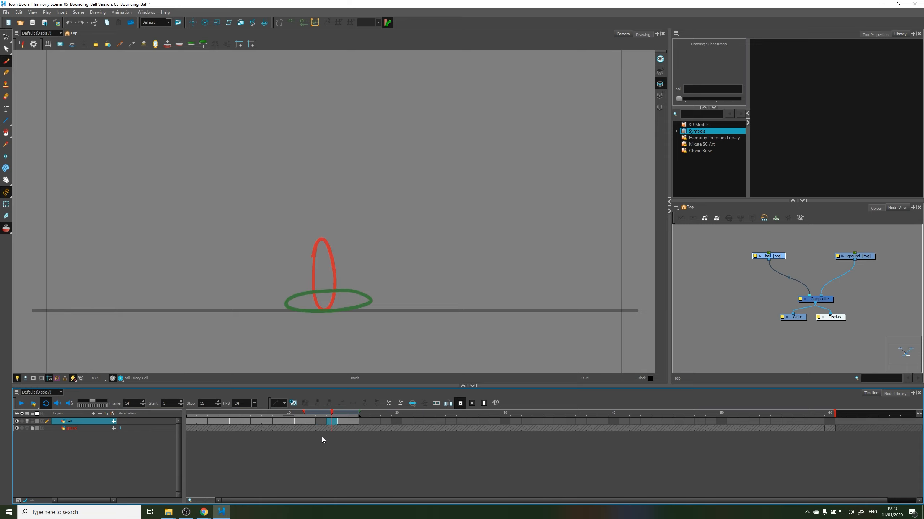
{"action": "left_click", "coordinate": [322, 422]}
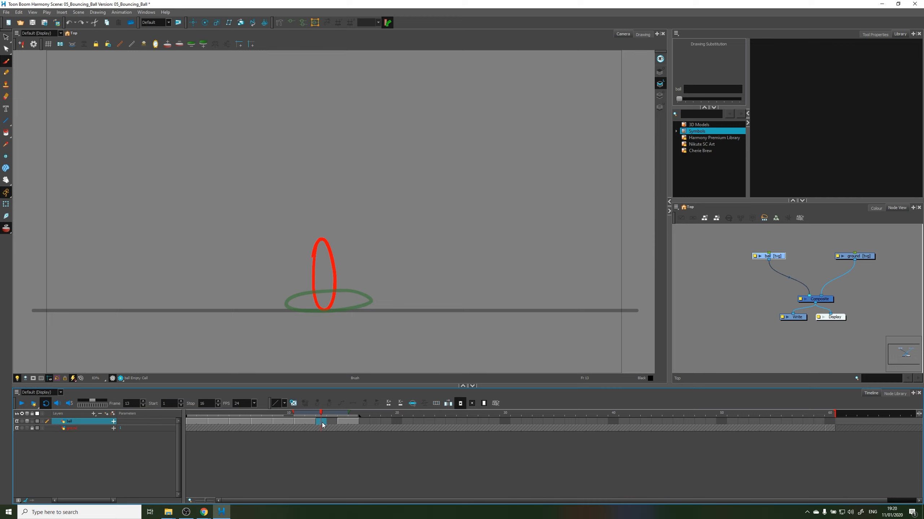
{"action": "key", "text": "ctrl+v"}
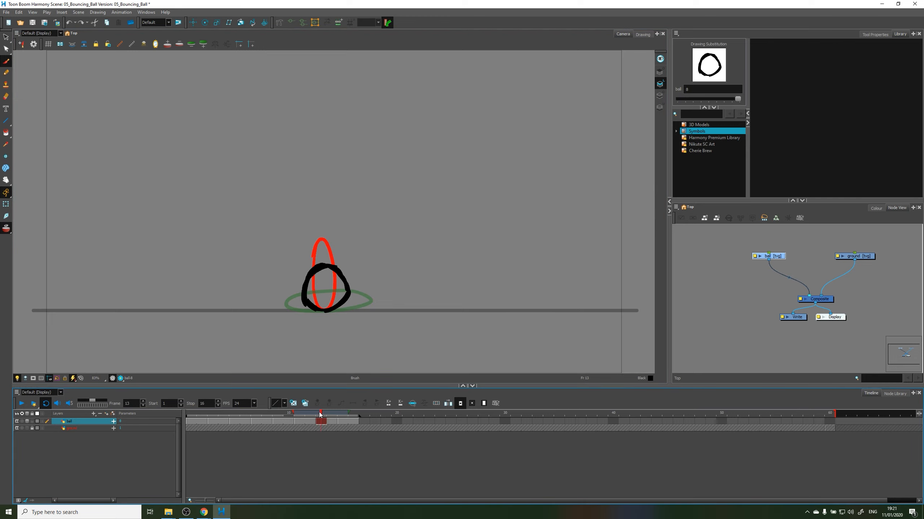
Step: Remove both frames of the in-between ball's exposure so the squashed ball directly follows the stretched ball at frame 13
{"action": "key", "text": "minus"}
{"action": "key", "text": "minus"}
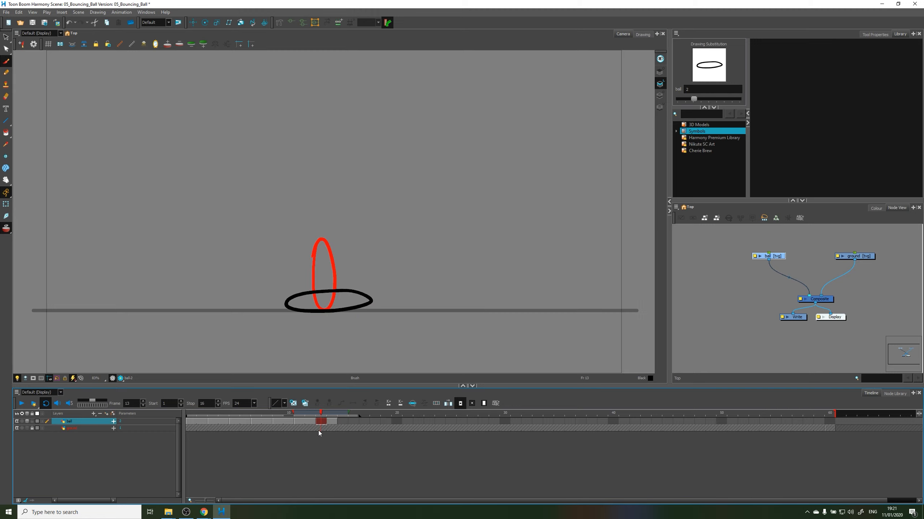
Step: Flip repeatedly between frames 12 and 13 to compare the stretched ball with the squashed ball
{"action": "left_click", "coordinate": [314, 420]}
{"action": "left_click", "coordinate": [321, 421]}
{"action": "left_click", "coordinate": [313, 420]}
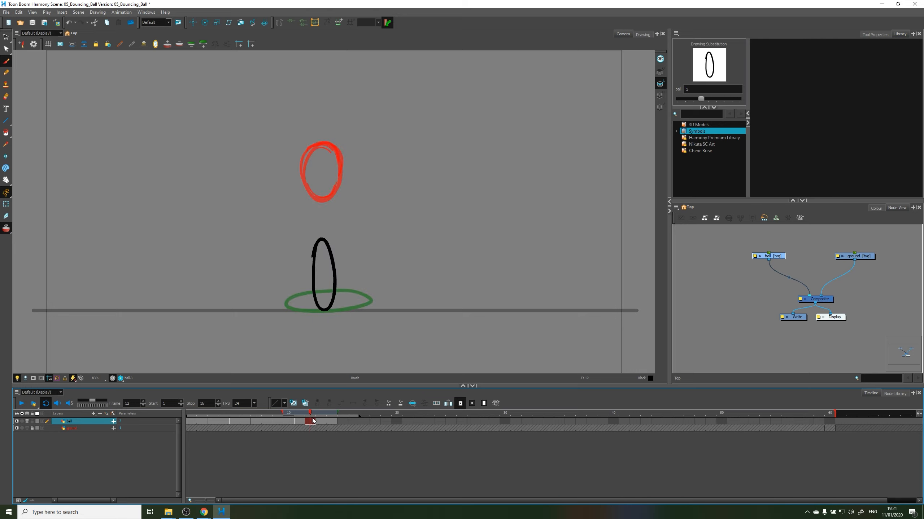
{"action": "left_click", "coordinate": [321, 420]}
{"action": "left_click", "coordinate": [314, 420]}
{"action": "left_click", "coordinate": [320, 422]}
{"action": "left_click", "coordinate": [313, 423]}
{"action": "left_click", "coordinate": [321, 421]}
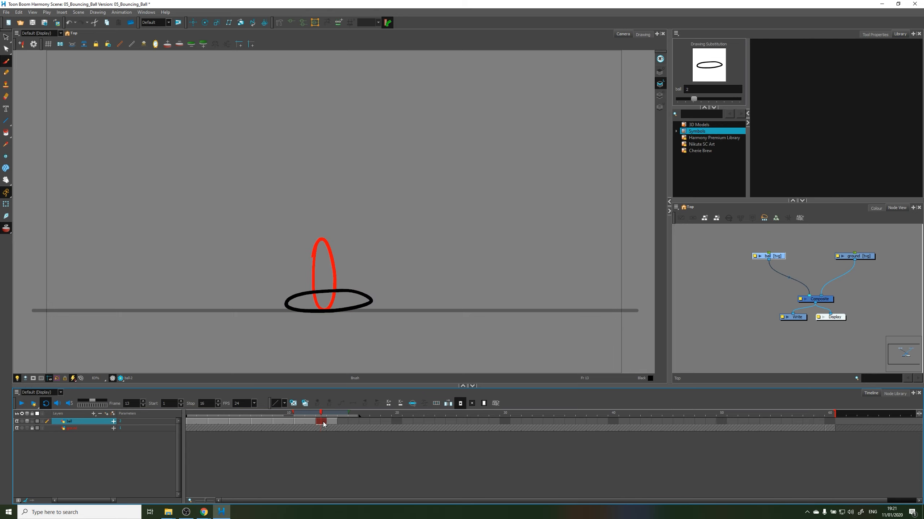
{"action": "left_click", "coordinate": [313, 421]}
{"action": "left_click", "coordinate": [320, 421]}
{"action": "left_click", "coordinate": [313, 422]}
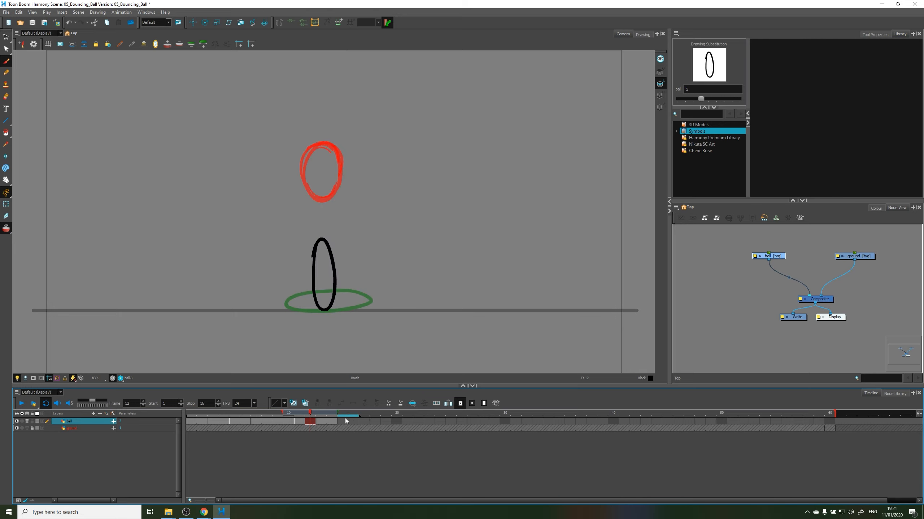
Step: Set the playback stop frame to 14, and scrub and play the animation from frame 1 to check the impact timing
{"action": "left_click_drag", "start_coordinate": [360, 417], "coordinate": [189, 414]}
{"action": "left_click", "coordinate": [21, 404]}
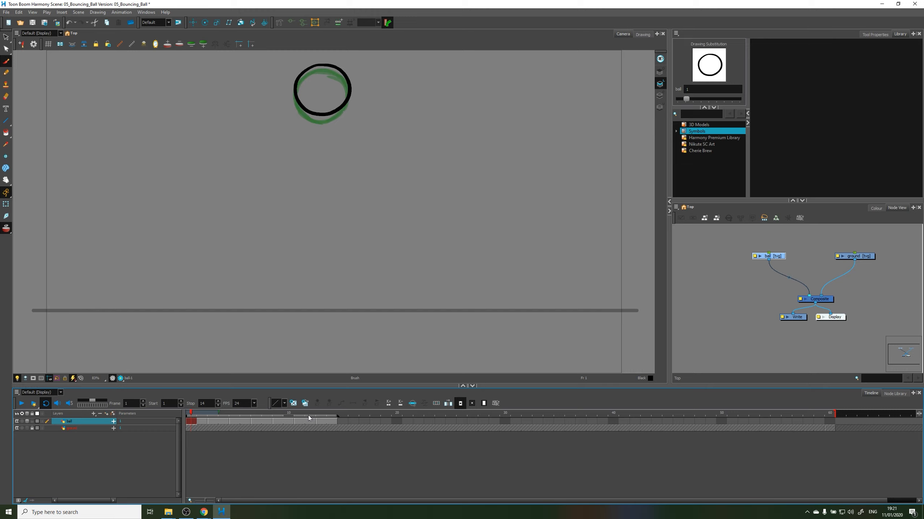
{"action": "mouse_move", "coordinate": [308, 416]}
{"action": "left_mouse_down"}
{"action": "mouse_move", "coordinate": [327, 420]}
{"action": "mouse_move", "coordinate": [302, 423]}
{"action": "mouse_move", "coordinate": [324, 429]}
{"action": "left_mouse_up"}
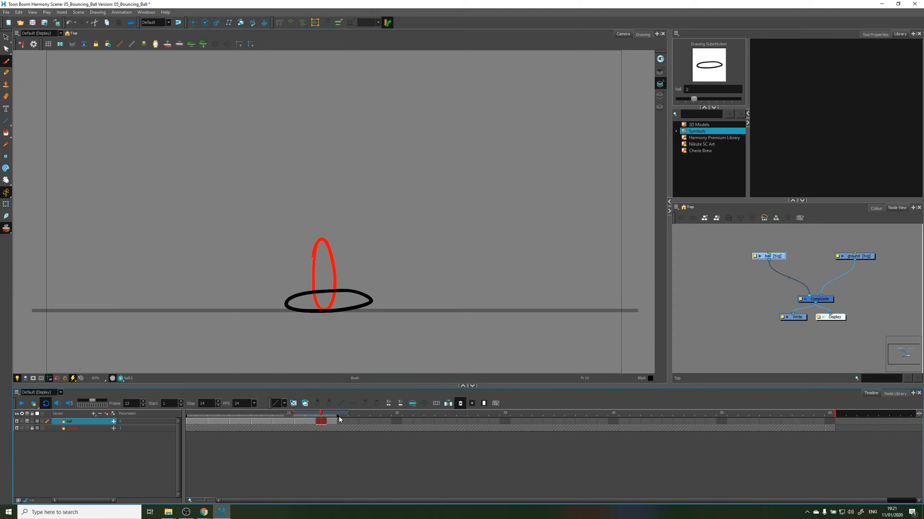
{"action": "left_click_drag", "start_coordinate": [338, 416], "coordinate": [180, 426]}
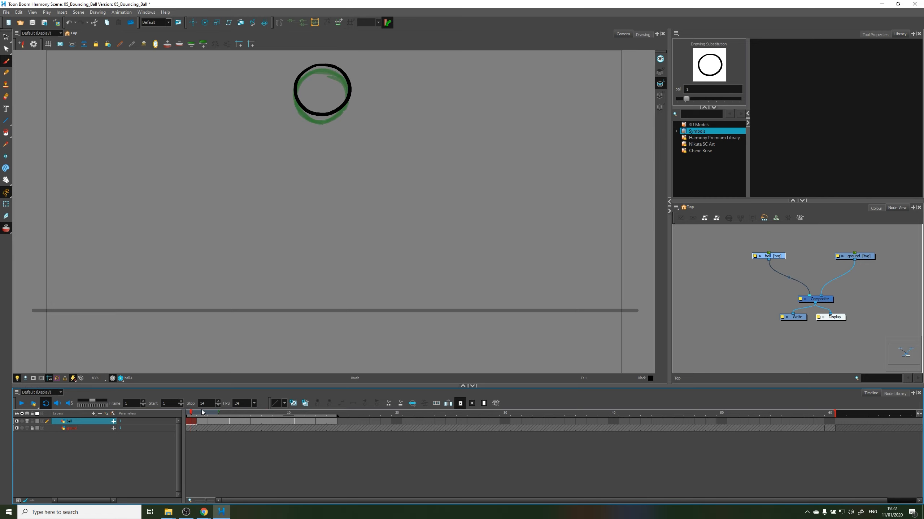
{"action": "mouse_move", "coordinate": [197, 414]}
{"action": "left_mouse_down"}
{"action": "mouse_move", "coordinate": [233, 416]}
{"action": "mouse_move", "coordinate": [197, 417]}
{"action": "left_mouse_up"}
{"action": "left_click", "coordinate": [21, 403]}
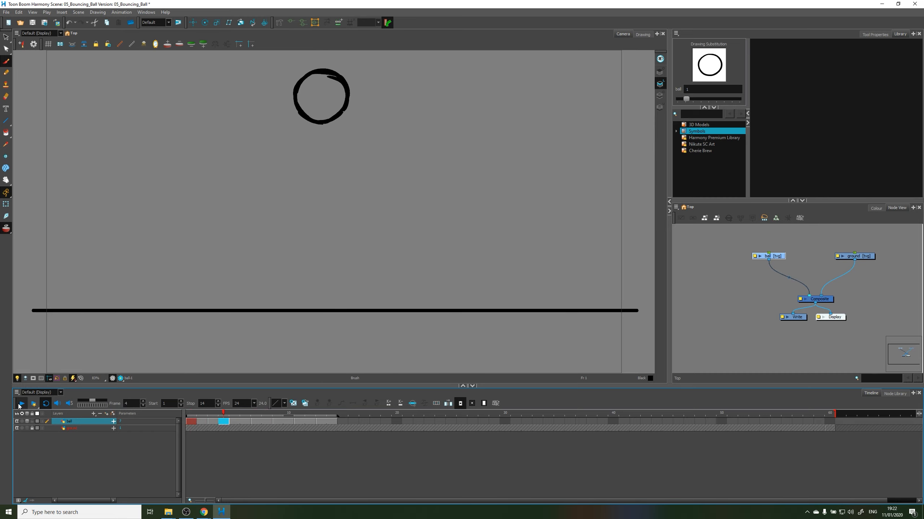
{"action": "left_click", "coordinate": [20, 404]}
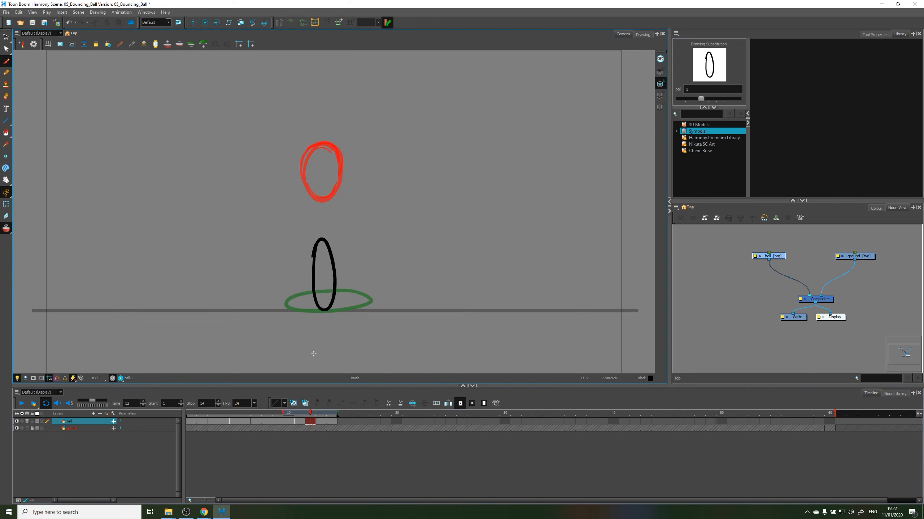
Step: Set the playback stop frame to 30 and check the stretched and squashed drawings around frames 12 to 14
{"action": "mouse_move", "coordinate": [338, 416]}
{"action": "left_mouse_down"}
{"action": "mouse_move", "coordinate": [518, 436]}
{"action": "mouse_move", "coordinate": [398, 437]}
{"action": "left_mouse_up"}
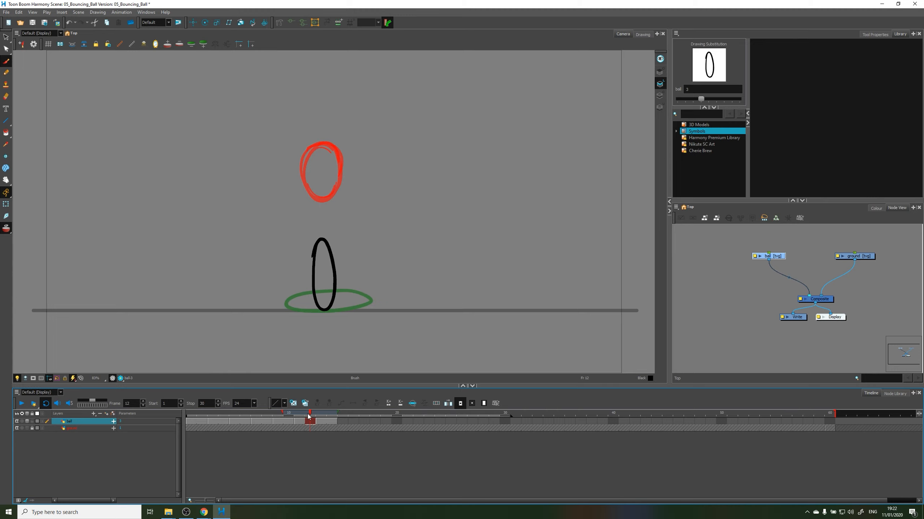
{"action": "left_click", "coordinate": [333, 422]}
{"action": "left_click", "coordinate": [308, 422]}
{"action": "left_click", "coordinate": [324, 422]}
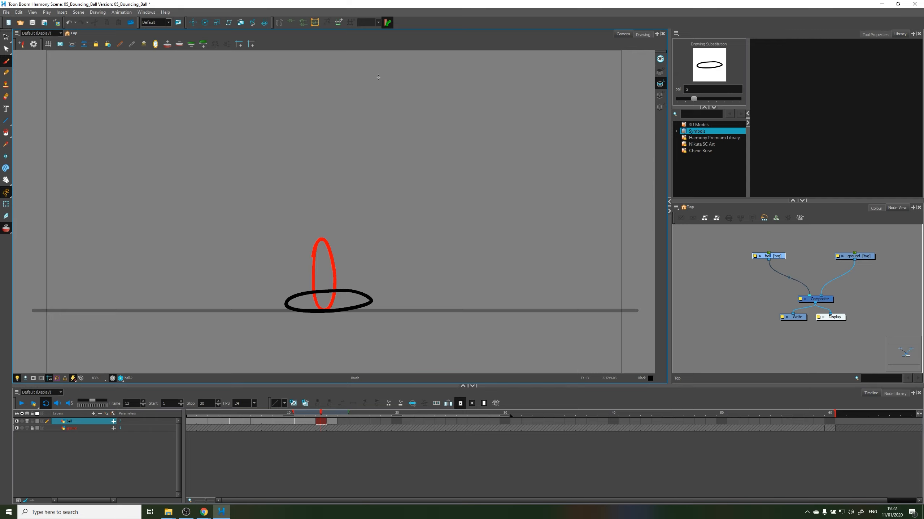
Step: Draw a tall stretched ball standing on the ground at frame 15 and hold it through frame 16
{"action": "scroll", "coordinate": [334, 313], "scroll_direction": "up", "scroll_amount": 3}
{"action": "key", "text": "period"}
{"action": "key", "text": "period"}
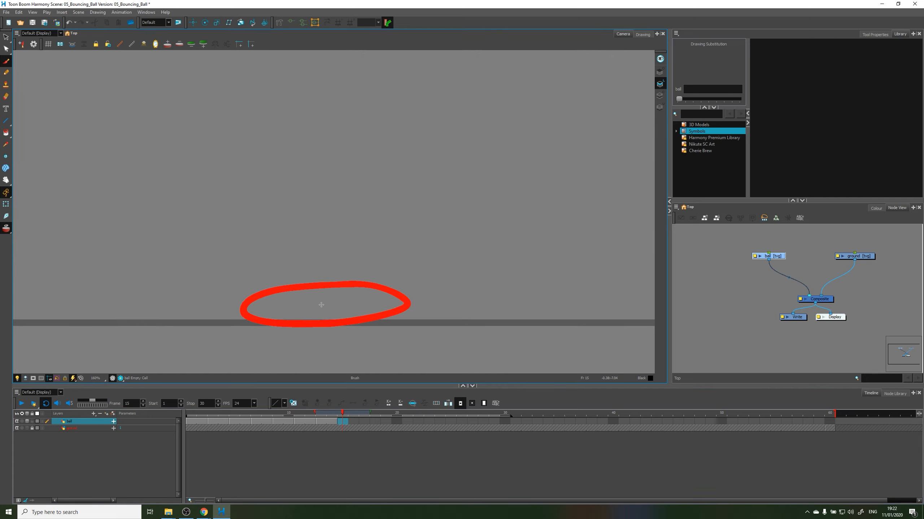
{"action": "mouse_move", "coordinate": [324, 195]}
{"action": "left_mouse_down"}
{"action": "mouse_move", "coordinate": [295, 227]}
{"action": "mouse_move", "coordinate": [319, 320]}
{"action": "left_mouse_up"}
{"action": "scroll", "coordinate": [320, 314], "scroll_direction": "down", "scroll_amount": 2}
{"action": "key", "text": "ctrl+z"}
{"action": "left_click_drag", "start_coordinate": [313, 248], "coordinate": [336, 279]}
{"action": "scroll", "coordinate": [335, 211], "scroll_direction": "down", "scroll_amount": 1}
{"action": "left_click", "coordinate": [354, 423]}
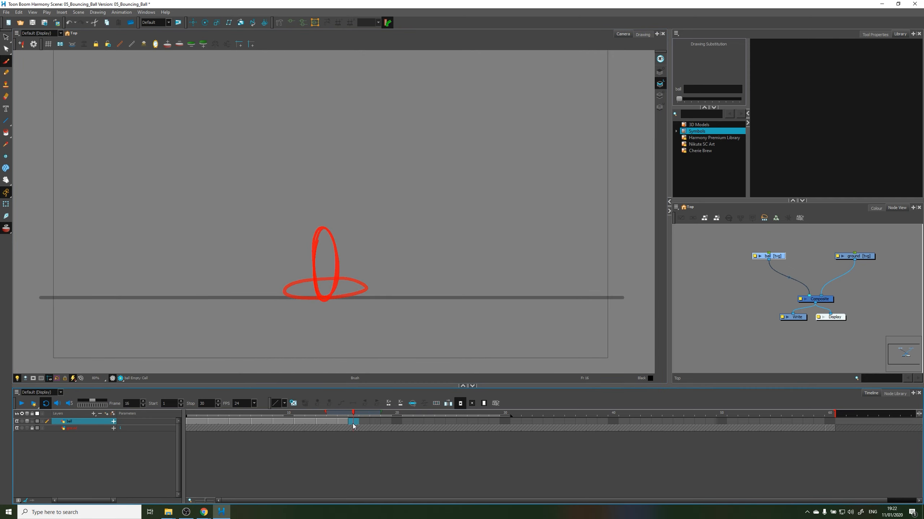
Step: Draw a rounder ball above the stretched one at frame 17, hold it through frame 18, and scrub the rebound frames
{"action": "left_click", "coordinate": [364, 423]}
{"action": "scroll", "coordinate": [333, 233], "scroll_direction": "down", "scroll_amount": 1}
{"action": "left_click_drag", "start_coordinate": [329, 202], "coordinate": [314, 206]}
{"action": "left_click", "coordinate": [386, 422]}
{"action": "mouse_move", "coordinate": [358, 414]}
{"action": "left_mouse_down"}
{"action": "mouse_move", "coordinate": [305, 428]}
{"action": "mouse_move", "coordinate": [186, 429]}
{"action": "mouse_move", "coordinate": [337, 419]}
{"action": "left_mouse_up"}
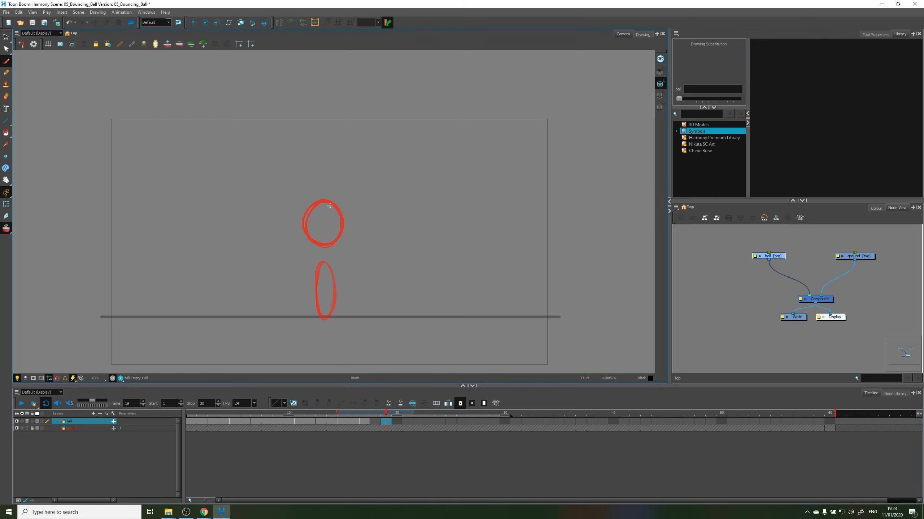
{"action": "left_click", "coordinate": [375, 419]}
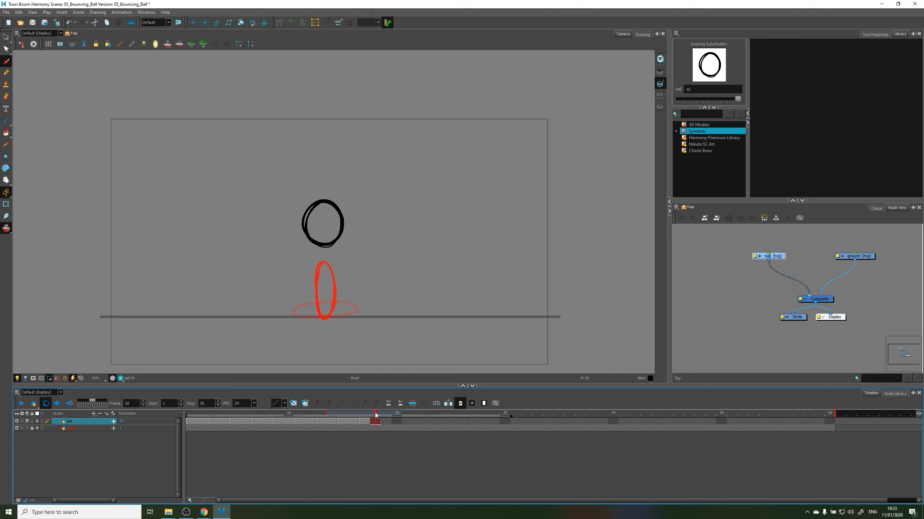
{"action": "left_click", "coordinate": [346, 417]}
{"action": "mouse_move", "coordinate": [347, 418]}
{"action": "left_mouse_down"}
{"action": "mouse_move", "coordinate": [309, 418]}
{"action": "mouse_move", "coordinate": [385, 421]}
{"action": "left_mouse_up"}
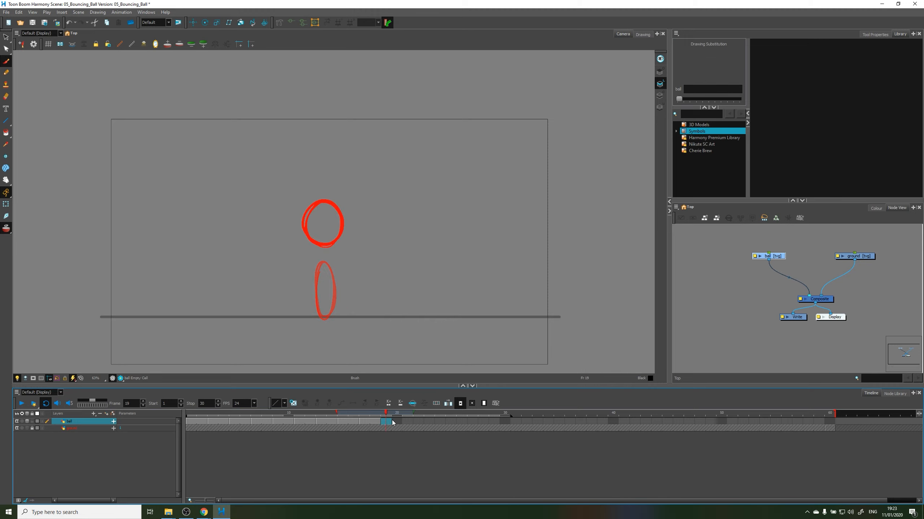
Step: Substitute drawing 1, the round ball at the top, at frame 23 of the ball layer and compare it with frame 2
{"action": "mouse_move", "coordinate": [410, 421]}
{"action": "left_mouse_down"}
{"action": "mouse_move", "coordinate": [423, 425]}
{"action": "mouse_move", "coordinate": [394, 421]}
{"action": "mouse_move", "coordinate": [425, 423]}
{"action": "left_mouse_up"}
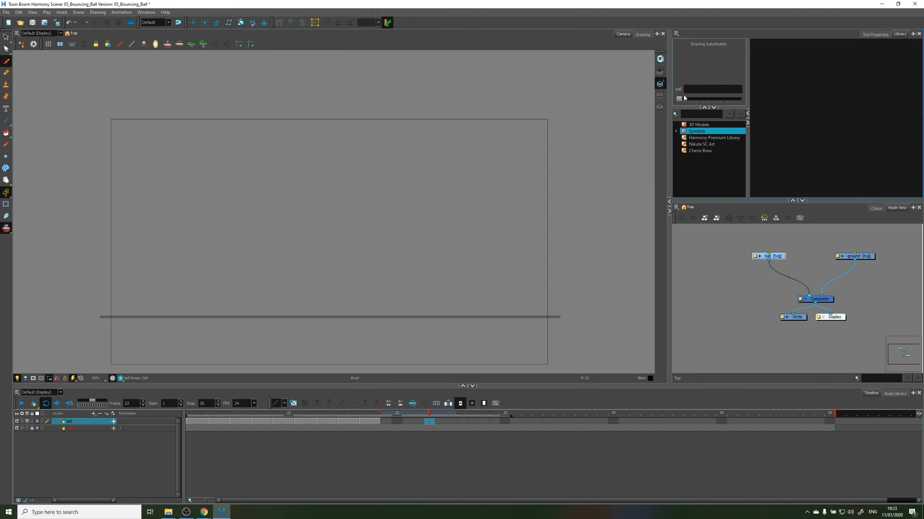
{"action": "left_click_drag", "start_coordinate": [680, 100], "coordinate": [688, 99]}
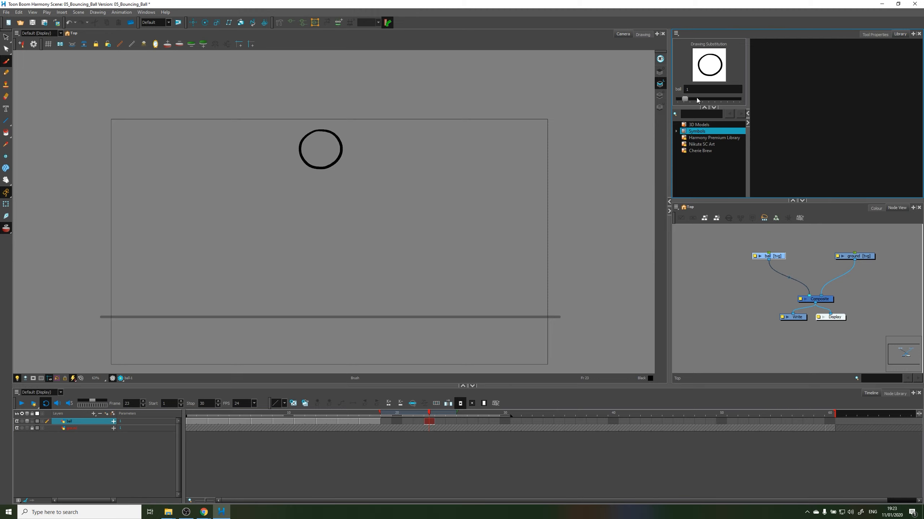
{"action": "left_click", "coordinate": [202, 422]}
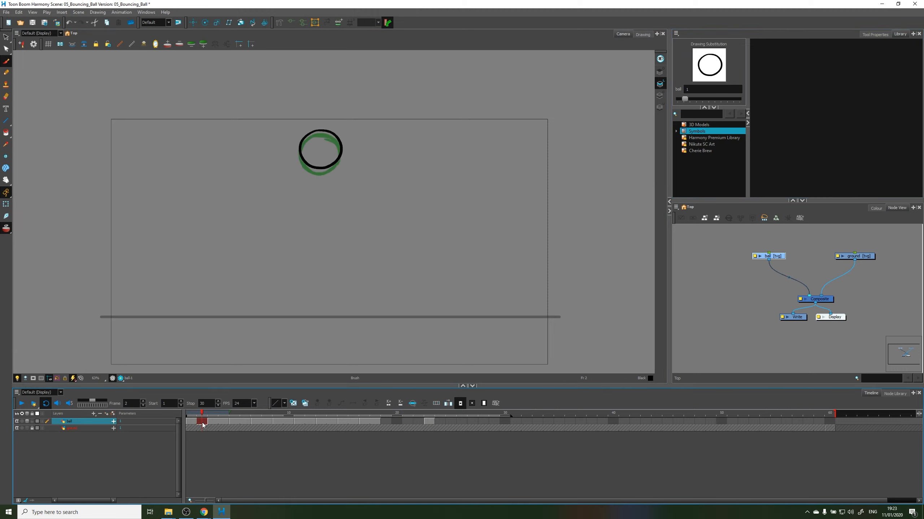
{"action": "left_click_drag", "start_coordinate": [203, 422], "coordinate": [432, 421]}
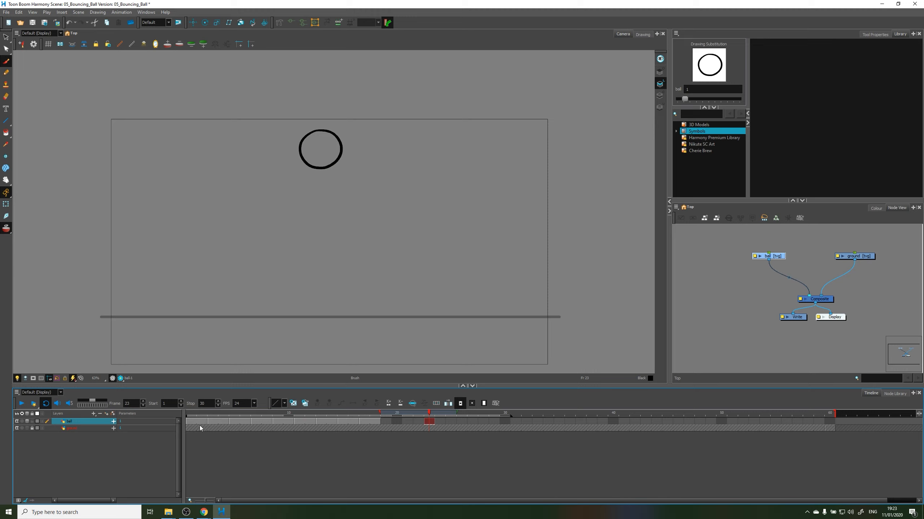
Step: Examine the empty rebound frames between the ball at frame 18 and the round ball at frame 23, comparing them with frame 2
{"action": "left_click_drag", "start_coordinate": [214, 424], "coordinate": [451, 422]}
{"action": "key", "text": "Delete"}
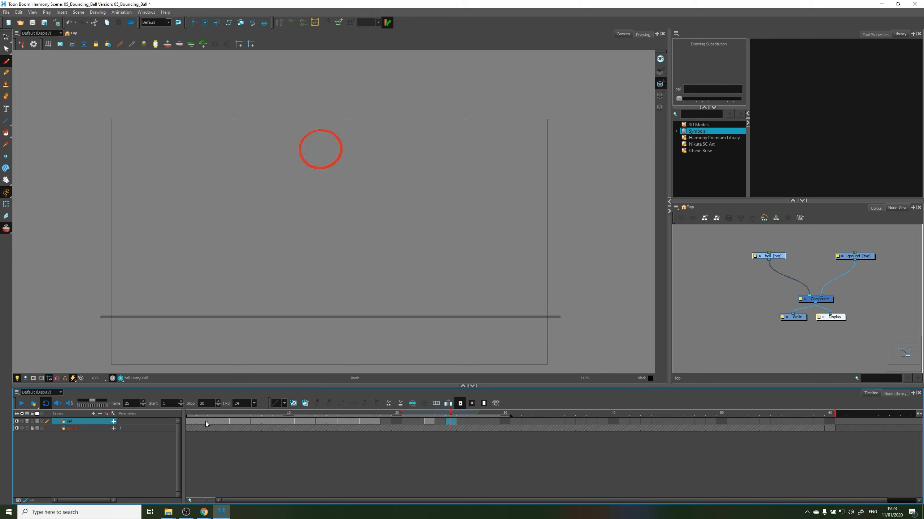
{"action": "left_click", "coordinate": [202, 422]}
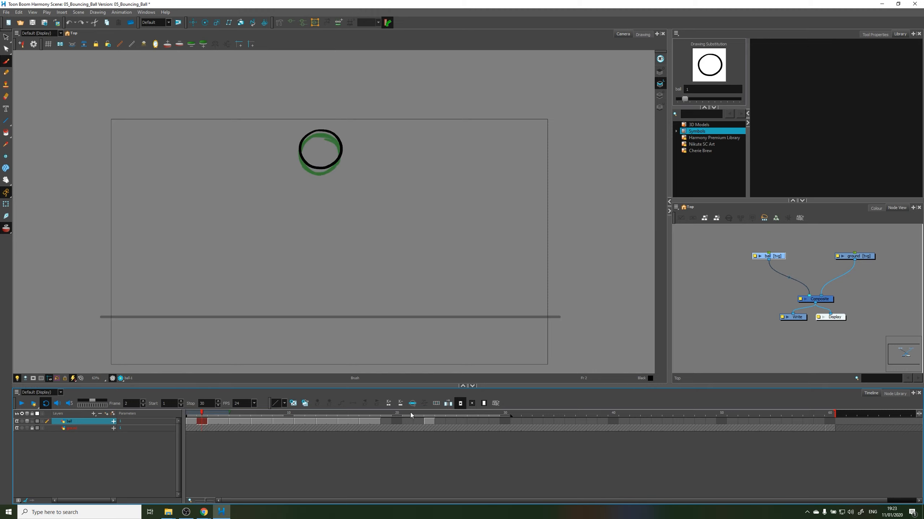
{"action": "left_click", "coordinate": [387, 421]}
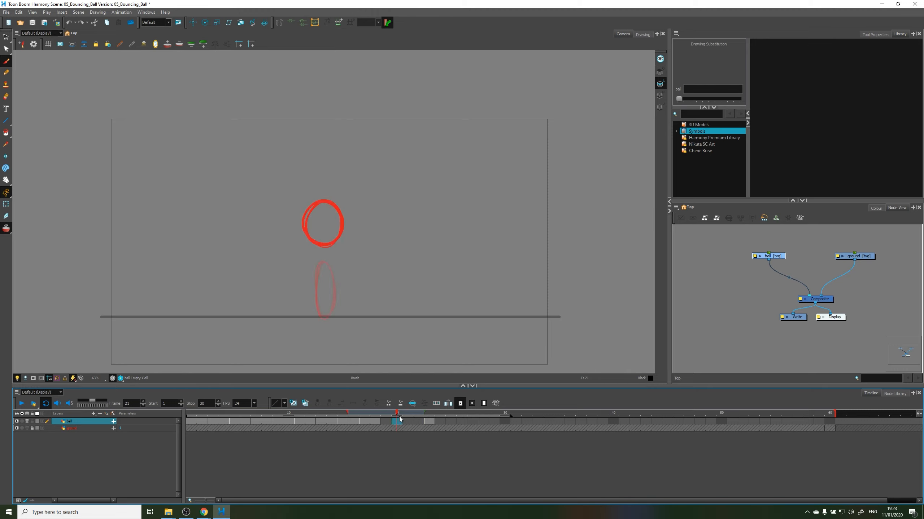
{"action": "mouse_move", "coordinate": [415, 414]}
{"action": "left_mouse_down"}
{"action": "mouse_move", "coordinate": [383, 417]}
{"action": "mouse_move", "coordinate": [435, 414]}
{"action": "left_mouse_up"}
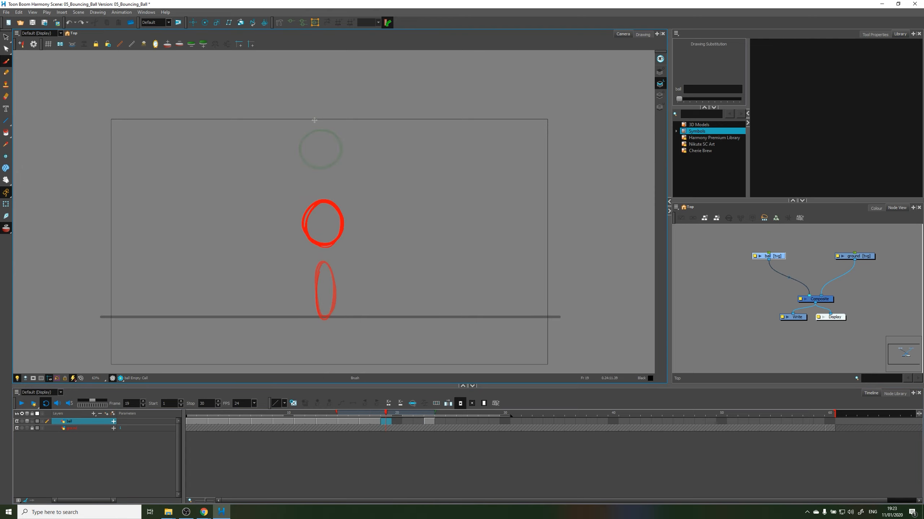
{"action": "key", "text": "2"}
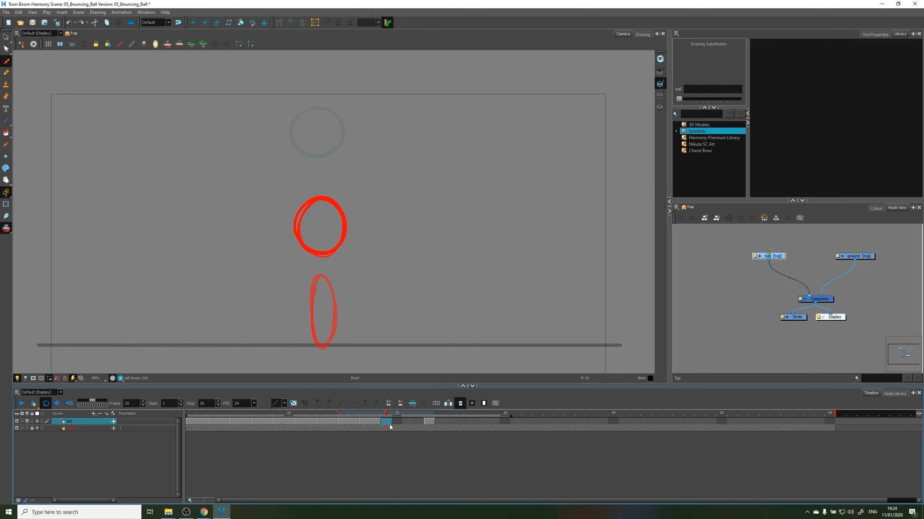
{"action": "key", "text": "comma"}
{"action": "key", "text": "period"}
{"action": "key", "text": "comma"}
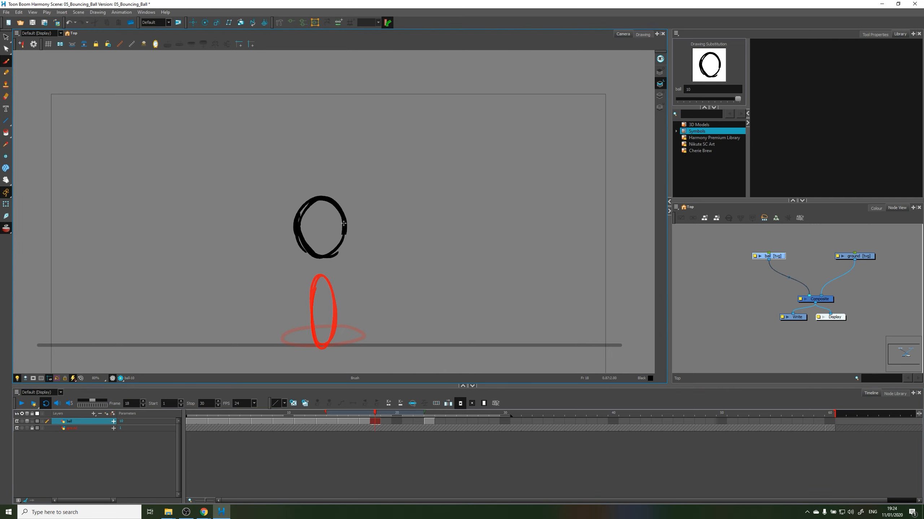
Step: Draw three progressively higher in-between balls rising from the frame 18 ball towards the round top ball, filling the ball layer through frame 24
{"action": "key", "text": "period"}
{"action": "key", "text": "period"}
{"action": "scroll", "coordinate": [344, 223], "scroll_direction": "up", "scroll_amount": 2}
{"action": "mouse_move", "coordinate": [320, 178]}
{"action": "left_mouse_down"}
{"action": "mouse_move", "coordinate": [330, 251]}
{"action": "mouse_move", "coordinate": [300, 222]}
{"action": "mouse_move", "coordinate": [338, 210]}
{"action": "mouse_move", "coordinate": [323, 186]}
{"action": "mouse_move", "coordinate": [314, 252]}
{"action": "mouse_move", "coordinate": [332, 174]}
{"action": "mouse_move", "coordinate": [293, 192]}
{"action": "left_mouse_up"}
{"action": "key", "text": "period"}
{"action": "key", "text": "period"}
{"action": "mouse_move", "coordinate": [325, 136]}
{"action": "left_mouse_down"}
{"action": "mouse_move", "coordinate": [329, 216]}
{"action": "mouse_move", "coordinate": [295, 145]}
{"action": "left_mouse_up"}
{"action": "key", "text": "period"}
{"action": "mouse_move", "coordinate": [320, 111]}
{"action": "left_mouse_down"}
{"action": "mouse_move", "coordinate": [302, 184]}
{"action": "mouse_move", "coordinate": [360, 109]}
{"action": "left_mouse_up"}
{"action": "left_click_drag", "start_coordinate": [283, 152], "coordinate": [301, 120]}
Step: Hold the highest in-between ball through frame 25 and delete the round ball drawing from frame 26
{"action": "left_click", "coordinate": [452, 422]}
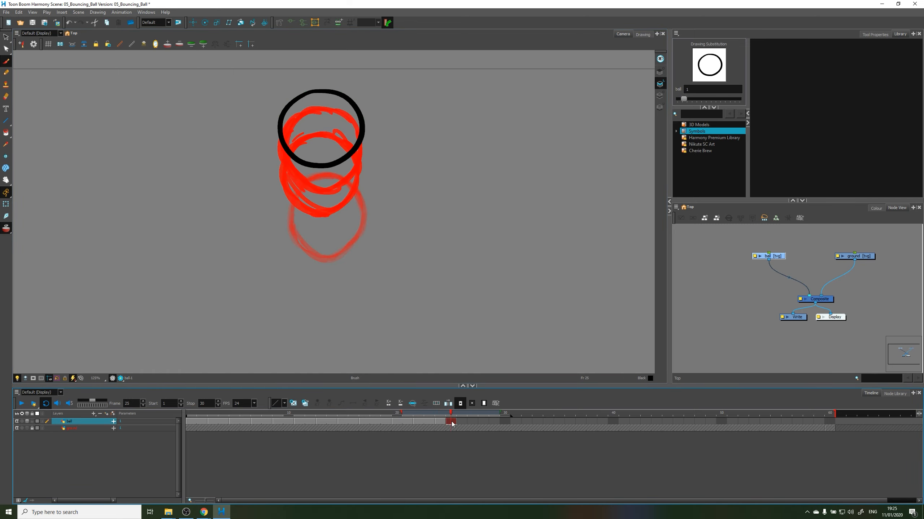
{"action": "scroll", "coordinate": [360, 171], "scroll_direction": "down", "scroll_amount": 2}
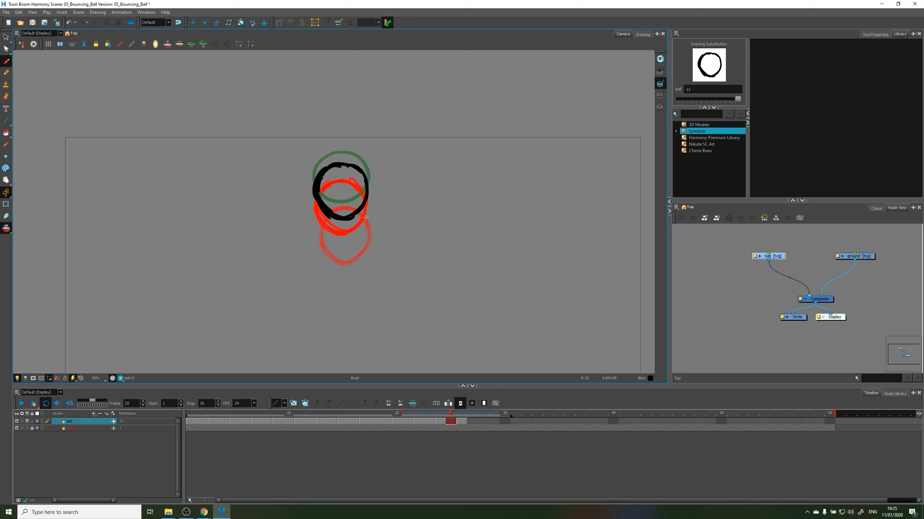
{"action": "left_click", "coordinate": [462, 422]}
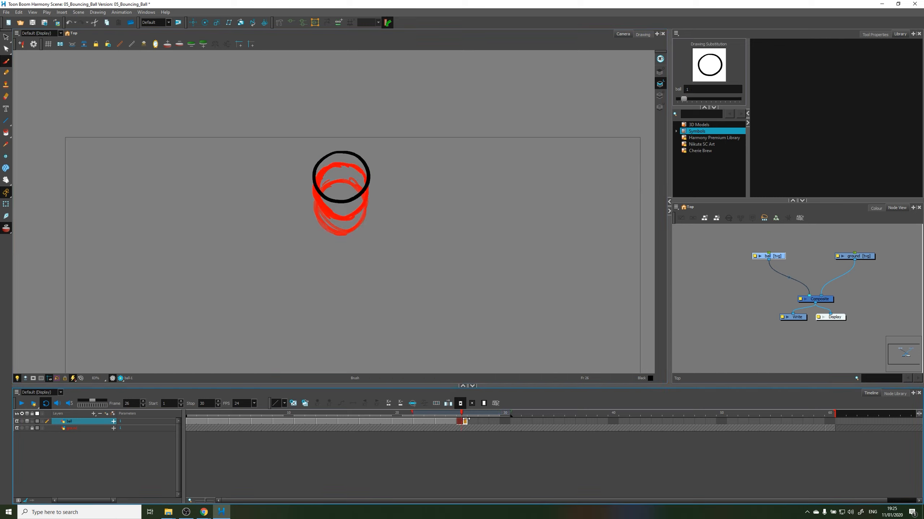
{"action": "key", "text": "Delete"}
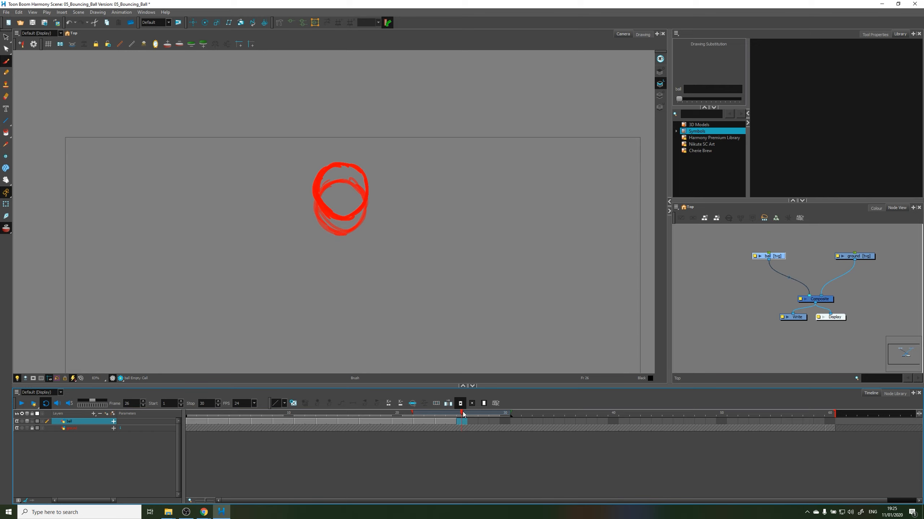
Step: Set the playback stop frame to 25, flip back through the rebound drawings, and play the whole bounce from frame 1
{"action": "key", "text": "comma"}
{"action": "key", "text": "comma"}
{"action": "key", "text": "comma"}
{"action": "key", "text": "comma"}
{"action": "key", "text": "comma"}
{"action": "key", "text": "comma"}
{"action": "key", "text": "comma"}
{"action": "key", "text": "comma"}
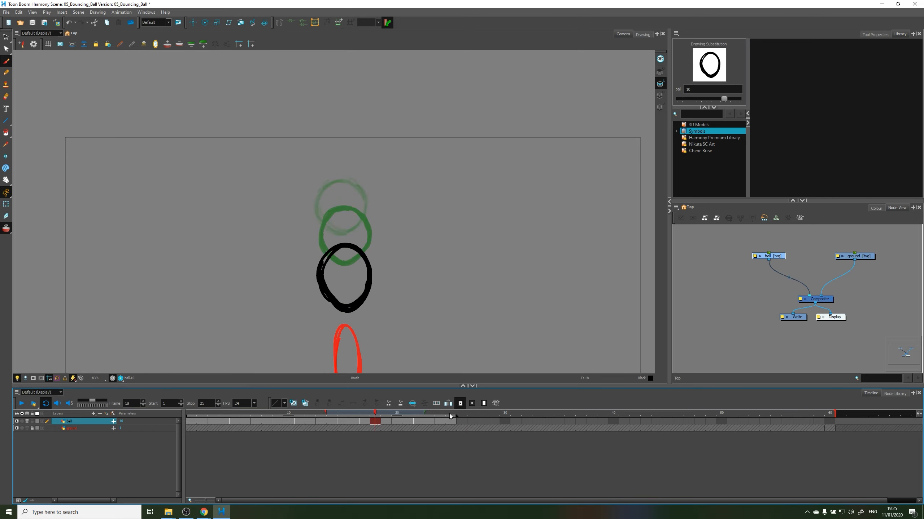
{"action": "left_click_drag", "start_coordinate": [450, 415], "coordinate": [171, 429]}
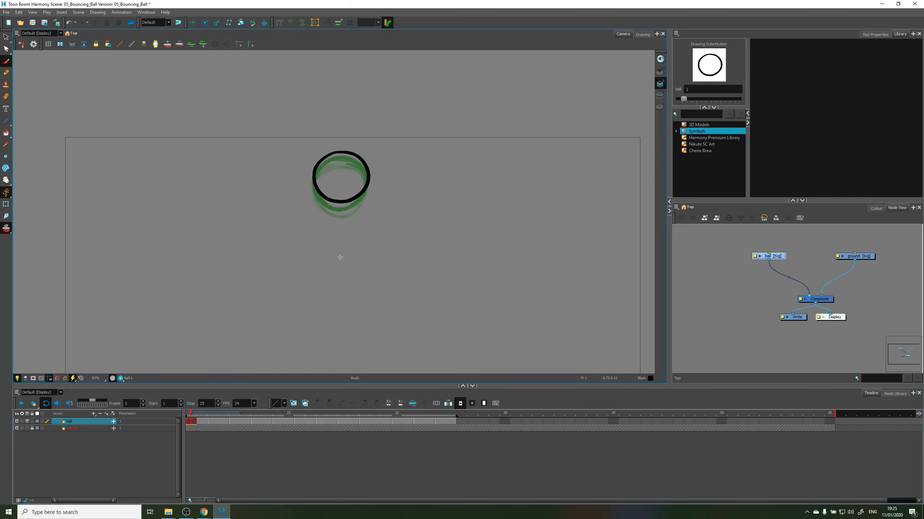
{"action": "key", "text": "shift+n"}
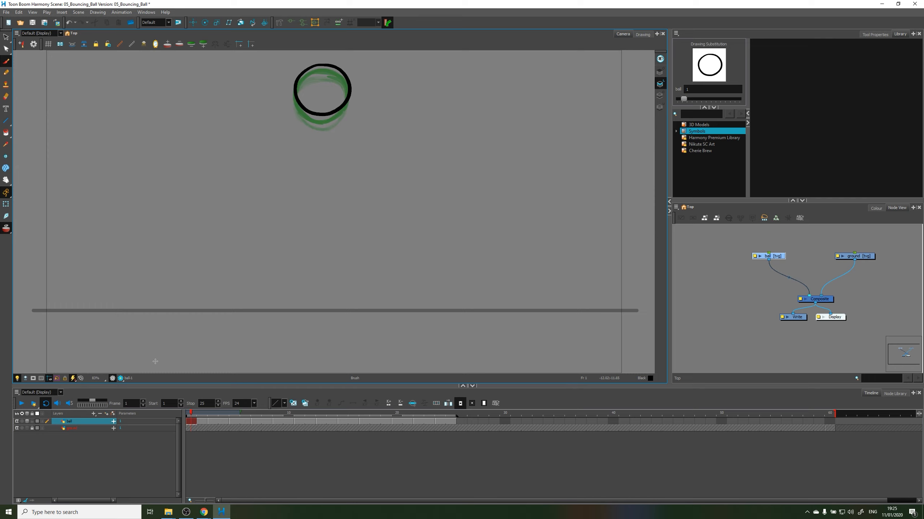
{"action": "left_click", "coordinate": [22, 403]}
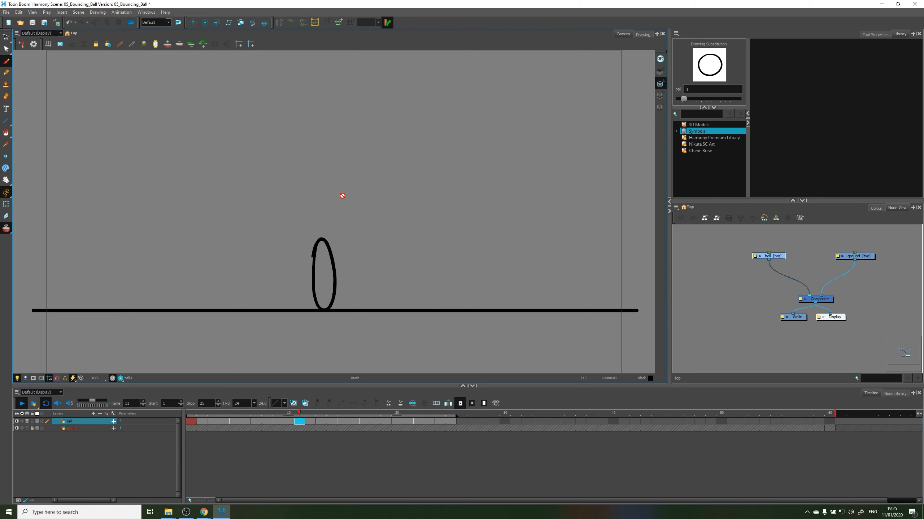
Step: Stop playback, compare the drawings around frames 14 to 19, and shorten the exposure of the rebounding ball at frame 18 by one frame
{"action": "left_click", "coordinate": [360, 419]}
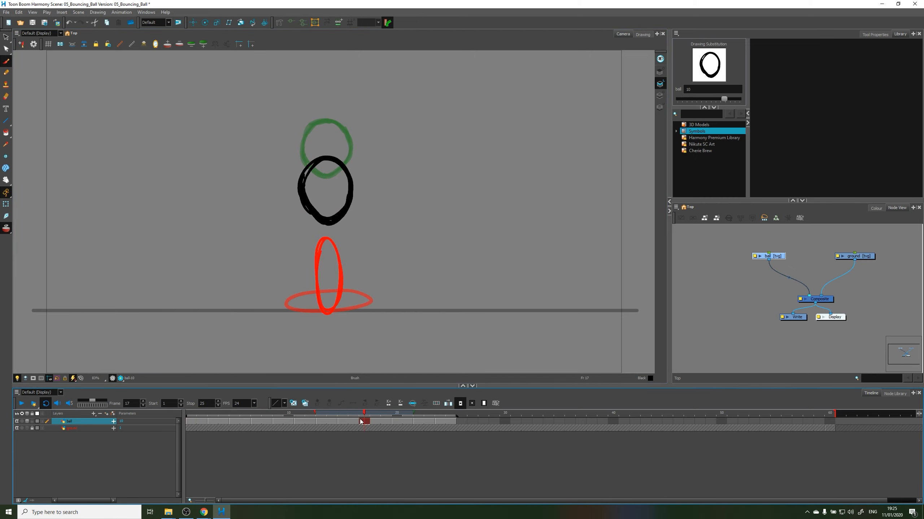
{"action": "left_click", "coordinate": [386, 422]}
{"action": "key", "text": "comma"}
{"action": "key", "text": "comma"}
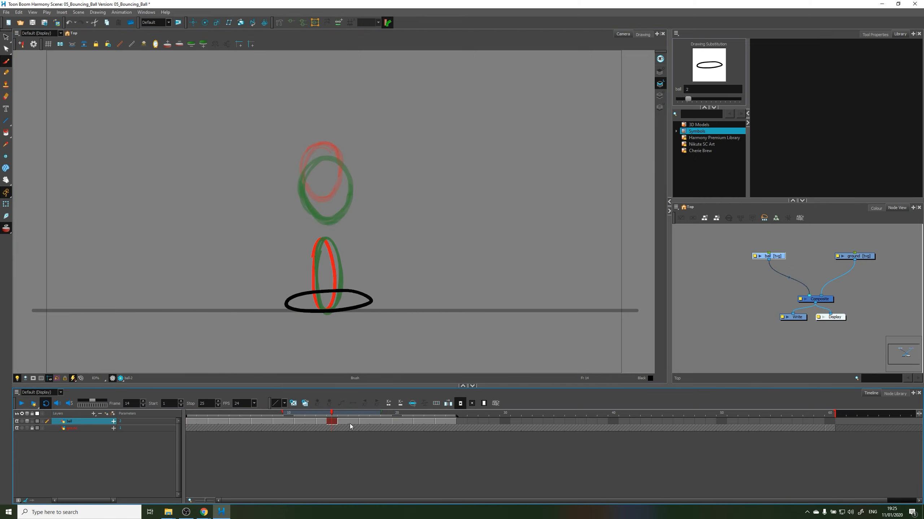
{"action": "left_click", "coordinate": [376, 423]}
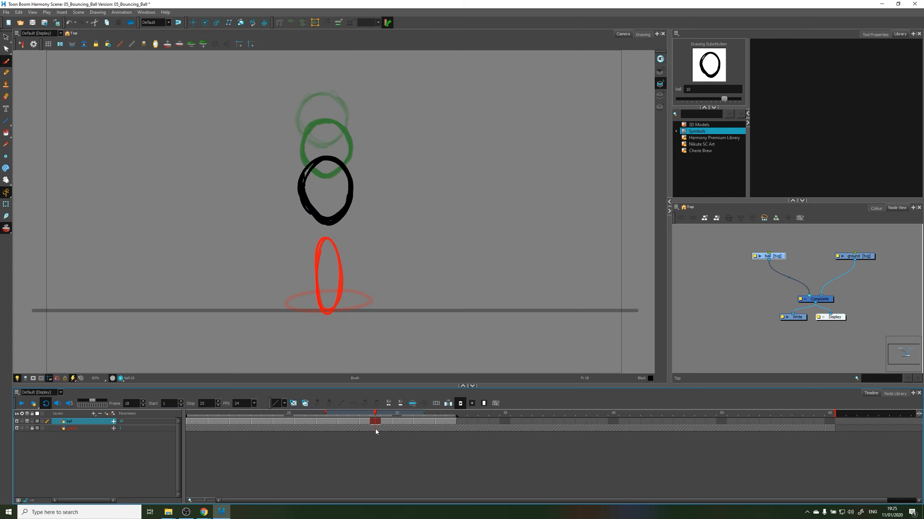
{"action": "key", "text": "minus"}
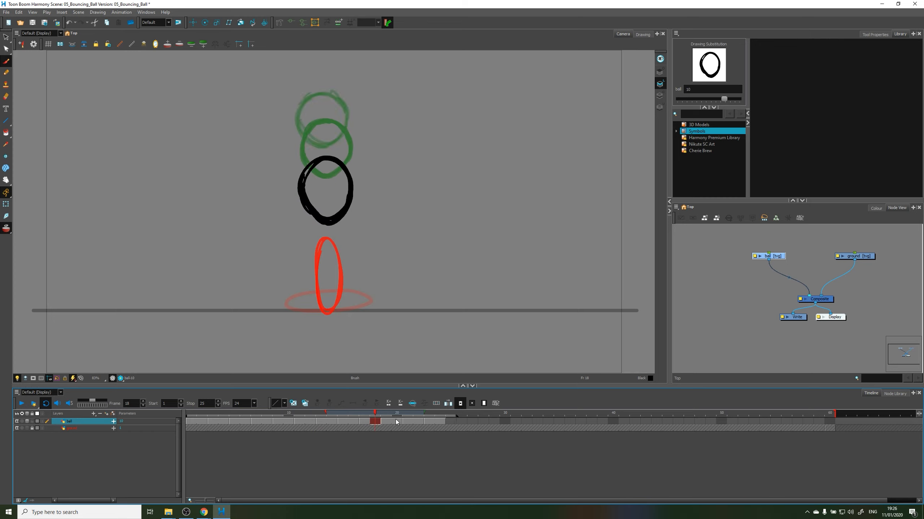
Step: Set the playback stop frame to 24 and replay the looping bounce from frame 1
{"action": "left_click_drag", "start_coordinate": [457, 416], "coordinate": [446, 416]}
{"action": "left_click_drag", "start_coordinate": [378, 413], "coordinate": [121, 395]}
{"action": "left_click", "coordinate": [21, 403]}
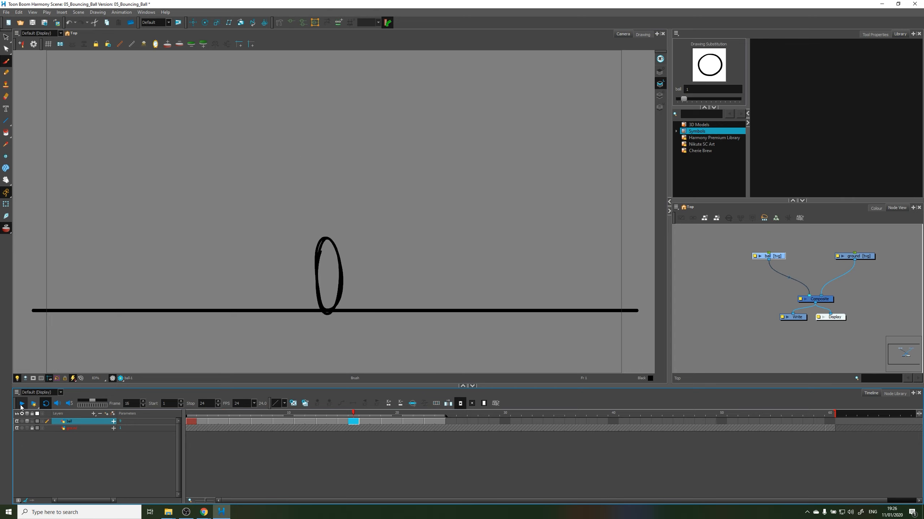
{"action": "left_click", "coordinate": [202, 410]}
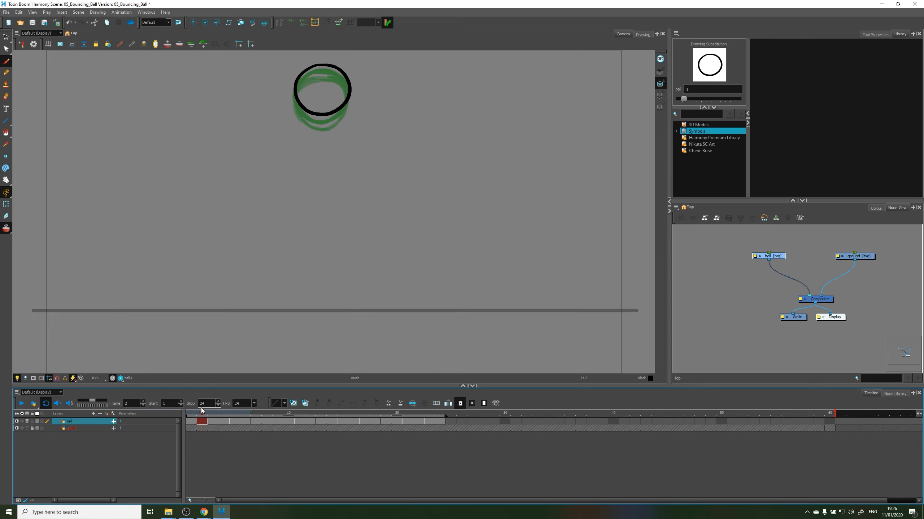
{"action": "left_click_drag", "start_coordinate": [202, 416], "coordinate": [10, 410]}
{"action": "left_click", "coordinate": [21, 403]}
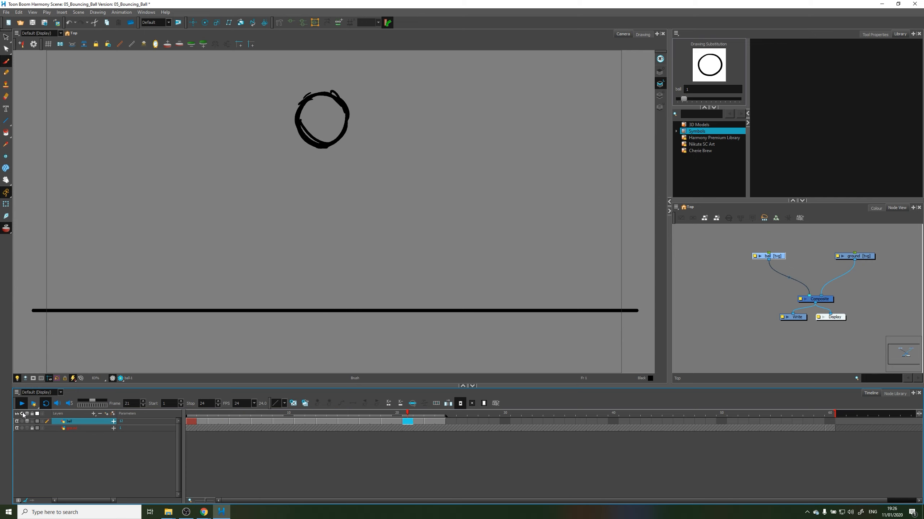
{"action": "left_click", "coordinate": [21, 404]}
Step: Set the playback stop frame to 28 and copy the round ball drawing from frame 2 to frame 27
{"action": "left_click", "coordinate": [438, 413]}
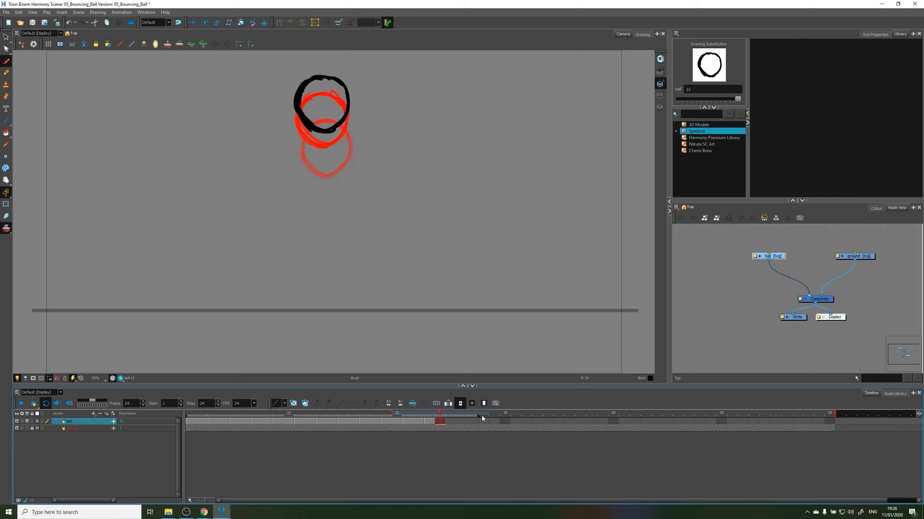
{"action": "left_click", "coordinate": [203, 422]}
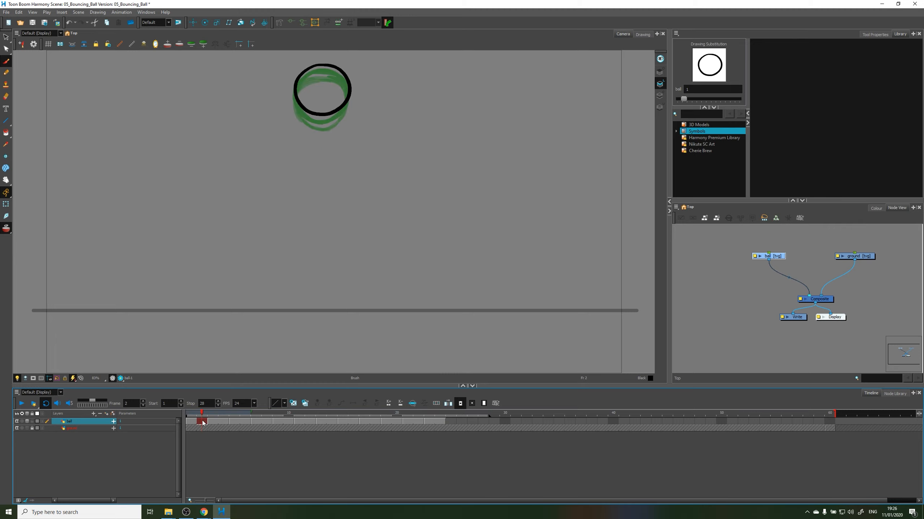
{"action": "left_click_drag", "start_coordinate": [202, 424], "coordinate": [405, 427]}
{"action": "left_click_drag", "start_coordinate": [474, 422], "coordinate": [472, 422]}
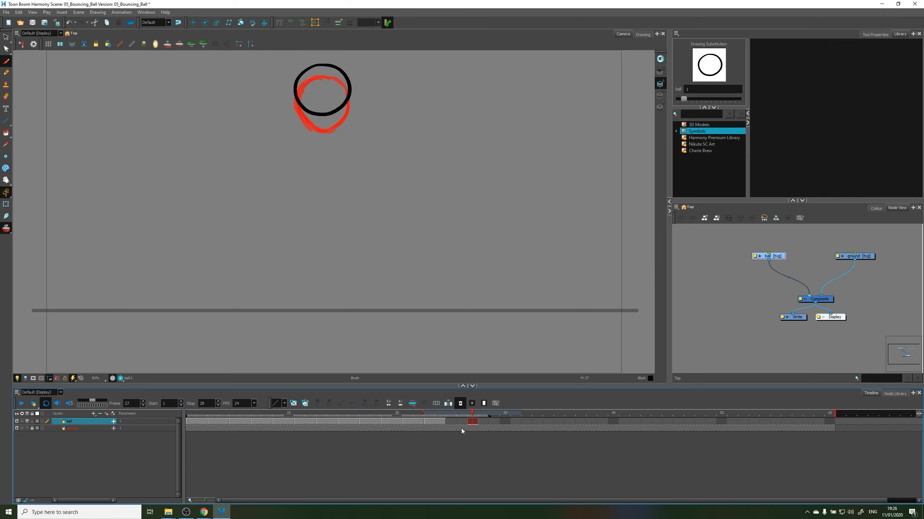
Step: Draw a round in-between ball at frame 25, positioned between the frame 24 ball and the round top ball at frame 27
{"action": "left_click", "coordinate": [452, 422]}
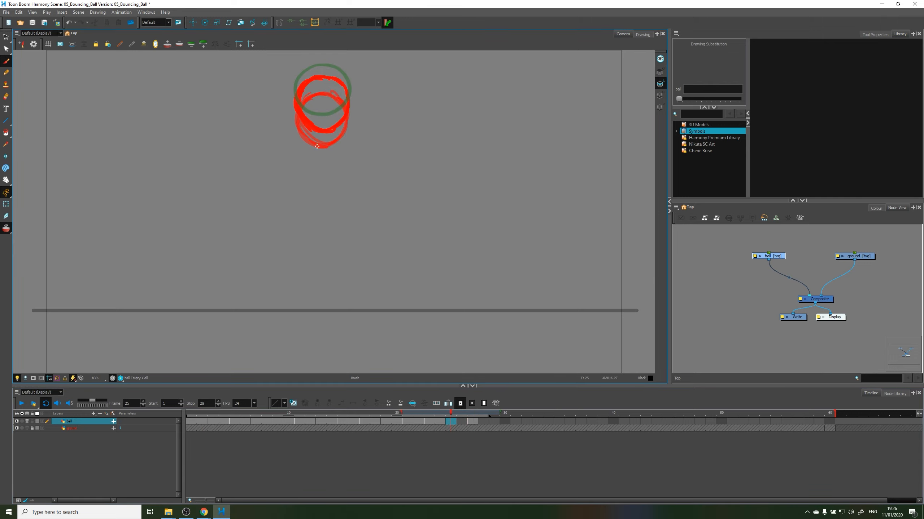
{"action": "mouse_move", "coordinate": [328, 102]}
{"action": "left_mouse_down"}
{"action": "mouse_move", "coordinate": [340, 250]}
{"action": "mouse_move", "coordinate": [325, 186]}
{"action": "mouse_move", "coordinate": [298, 175]}
{"action": "left_mouse_up"}
{"action": "key", "text": "2"}
{"action": "key", "text": "2"}
{"action": "key", "text": "2"}
{"action": "key", "text": "2"}
{"action": "key", "text": "2"}
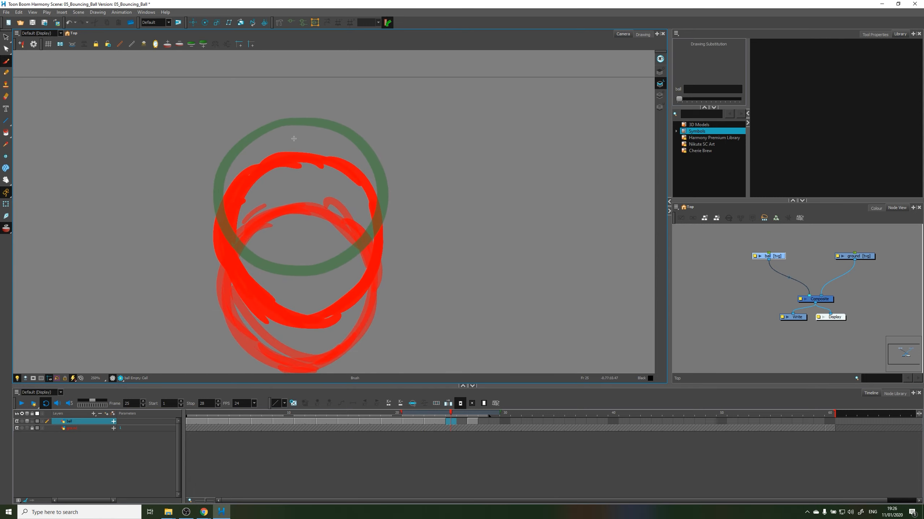
{"action": "mouse_move", "coordinate": [294, 138]}
{"action": "left_mouse_down"}
{"action": "mouse_move", "coordinate": [214, 210]}
{"action": "mouse_move", "coordinate": [228, 246]}
{"action": "mouse_move", "coordinate": [241, 237]}
{"action": "mouse_move", "coordinate": [262, 279]}
{"action": "mouse_move", "coordinate": [265, 270]}
{"action": "mouse_move", "coordinate": [304, 293]}
{"action": "mouse_move", "coordinate": [295, 277]}
{"action": "mouse_move", "coordinate": [331, 291]}
{"action": "mouse_move", "coordinate": [327, 282]}
{"action": "mouse_move", "coordinate": [359, 264]}
{"action": "mouse_move", "coordinate": [375, 232]}
{"action": "left_mouse_up"}
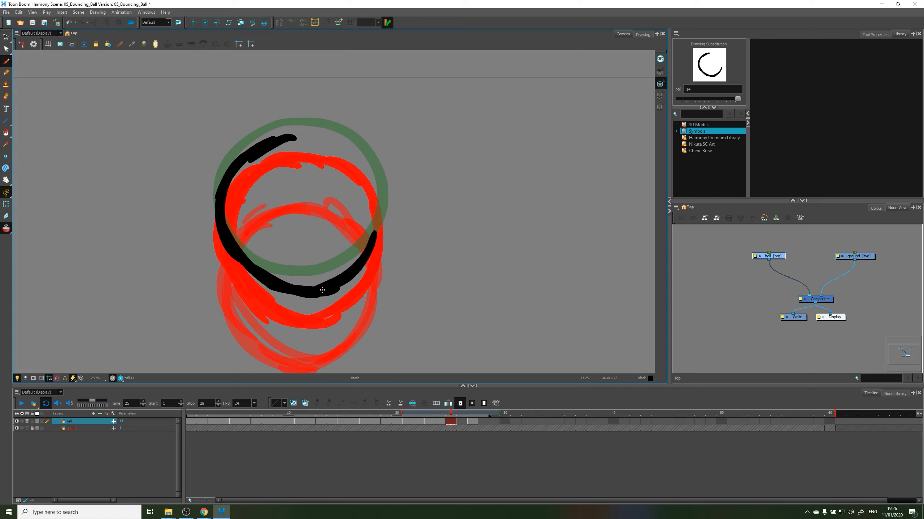
{"action": "left_click_drag", "start_coordinate": [322, 291], "coordinate": [382, 229]}
{"action": "mouse_move", "coordinate": [267, 287]}
{"action": "left_mouse_down"}
{"action": "mouse_move", "coordinate": [321, 291]}
{"action": "mouse_move", "coordinate": [363, 269]}
{"action": "mouse_move", "coordinate": [383, 209]}
{"action": "mouse_move", "coordinate": [377, 193]}
{"action": "mouse_move", "coordinate": [372, 254]}
{"action": "mouse_move", "coordinate": [372, 175]}
{"action": "mouse_move", "coordinate": [378, 210]}
{"action": "mouse_move", "coordinate": [350, 146]}
{"action": "mouse_move", "coordinate": [282, 131]}
{"action": "left_mouse_up"}
{"action": "mouse_move", "coordinate": [240, 156]}
{"action": "left_mouse_down"}
{"action": "mouse_move", "coordinate": [326, 140]}
{"action": "mouse_move", "coordinate": [364, 160]}
{"action": "left_mouse_up"}
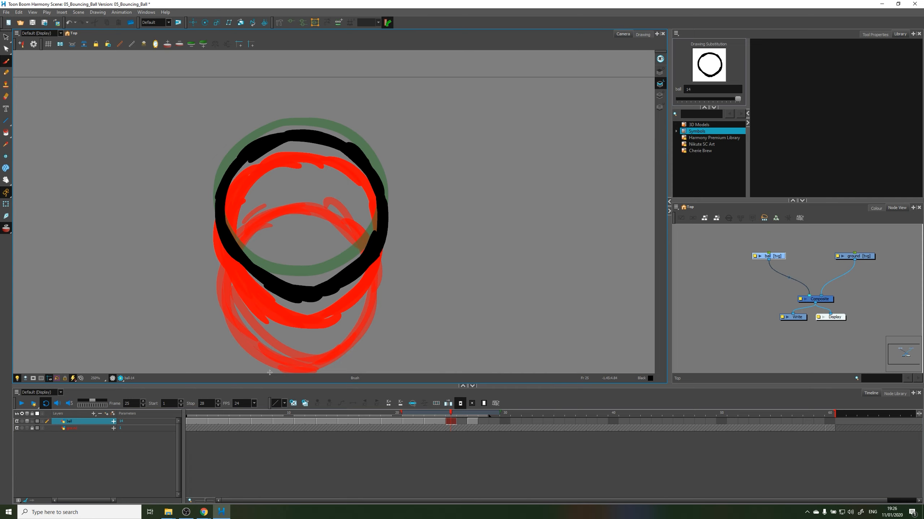
{"action": "scroll", "coordinate": [269, 373], "scroll_direction": "down", "scroll_amount": 3}
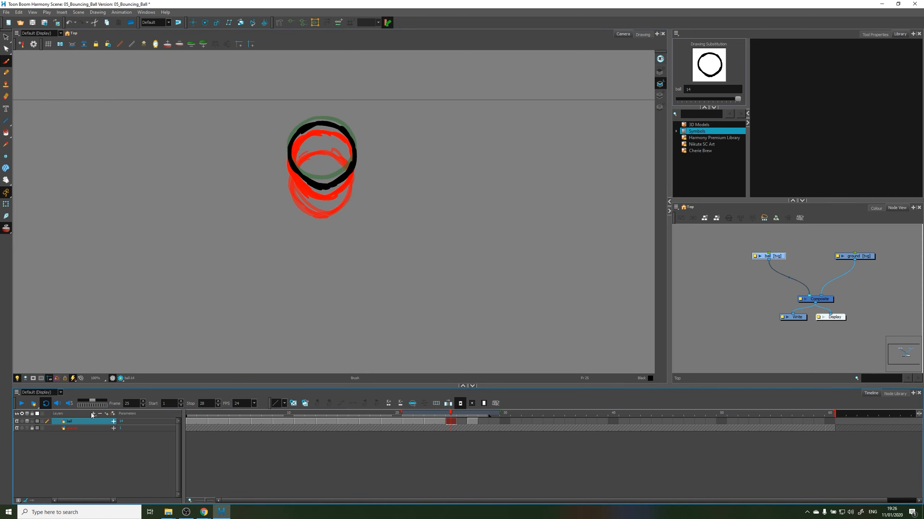
Step: Hold the new in-between ball through frame 26 and delete the round ball drawing from frame 27
{"action": "left_click", "coordinate": [461, 421]}
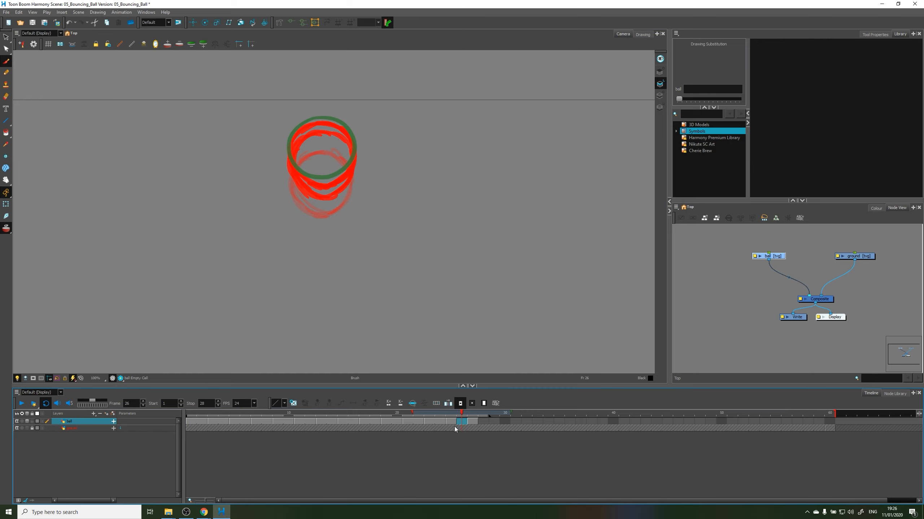
{"action": "key", "text": "ctrl+v"}
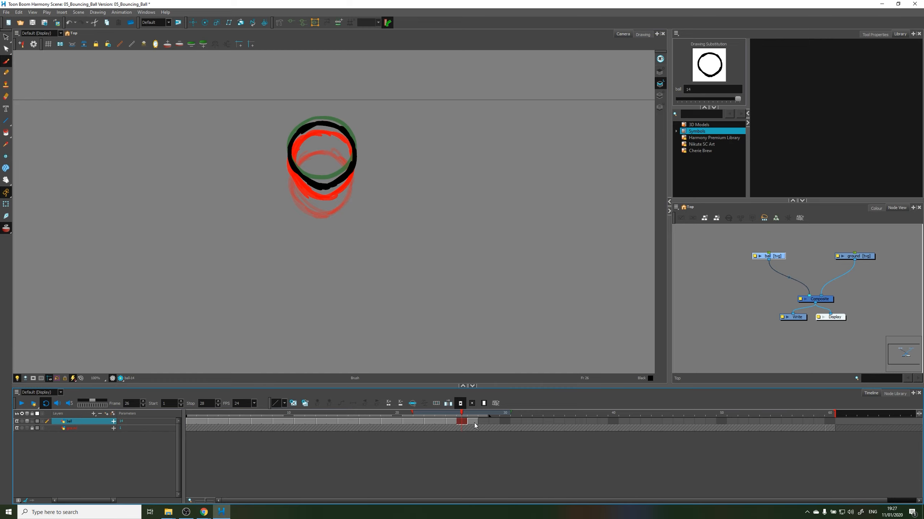
{"action": "left_click", "coordinate": [474, 422]}
{"action": "key", "text": "Delete"}
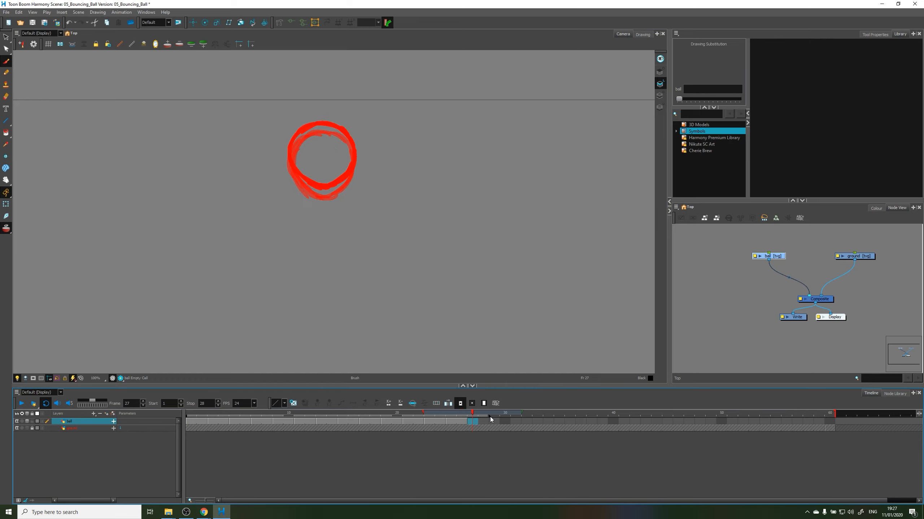
Step: Set the playback stop frame to 26, play the bounce, scrub through its drawings, and return to frame 1
{"action": "key", "text": "Return"}
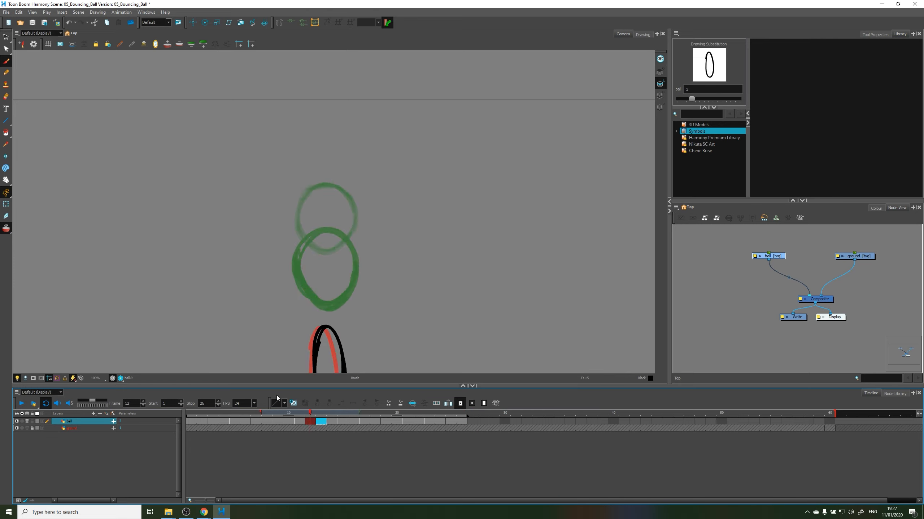
{"action": "left_click", "coordinate": [21, 404]}
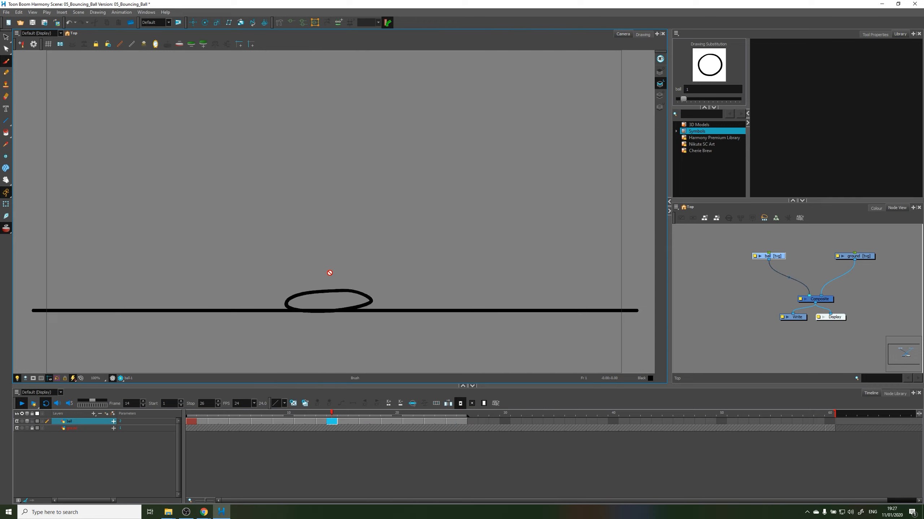
{"action": "left_click", "coordinate": [208, 415]}
{"action": "mouse_move", "coordinate": [208, 415]}
{"action": "left_mouse_down"}
{"action": "mouse_move", "coordinate": [263, 421]}
{"action": "mouse_move", "coordinate": [223, 429]}
{"action": "left_mouse_up"}
{"action": "mouse_move", "coordinate": [398, 415]}
{"action": "left_mouse_down"}
{"action": "mouse_move", "coordinate": [384, 413]}
{"action": "mouse_move", "coordinate": [457, 411]}
{"action": "mouse_move", "coordinate": [134, 433]}
{"action": "left_mouse_up"}
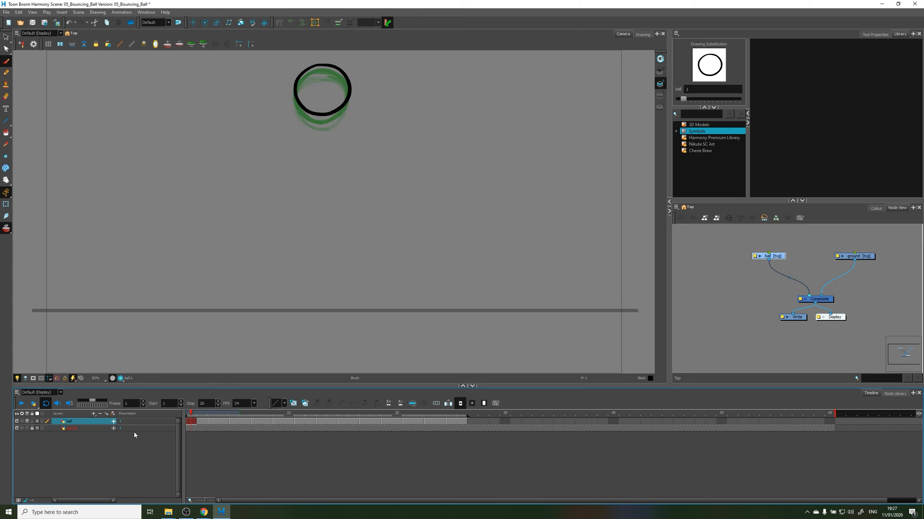
Step: Play the looping bounce, stop it, and return to frame 1
{"action": "left_click", "coordinate": [21, 403]}
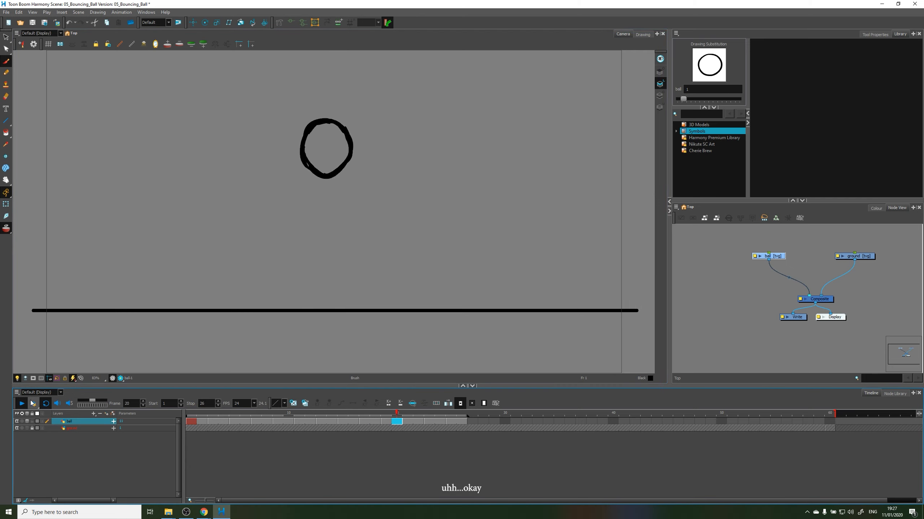
{"action": "key", "text": "Return"}
{"action": "left_click", "coordinate": [188, 415]}
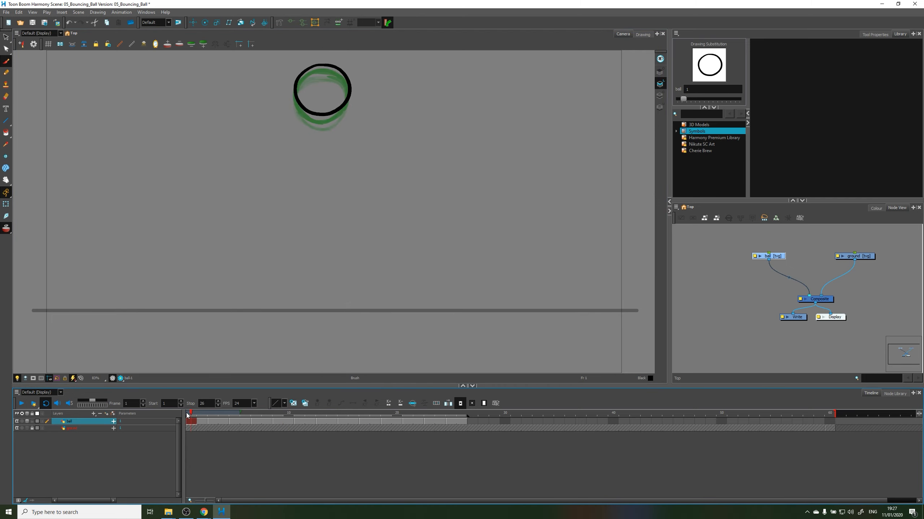
Step: Examine the onion-skinned ball drawings in the opening frames up close, comparing their shapes and spacing, and finish on frame 2
{"action": "right_click", "coordinate": [341, 152]}
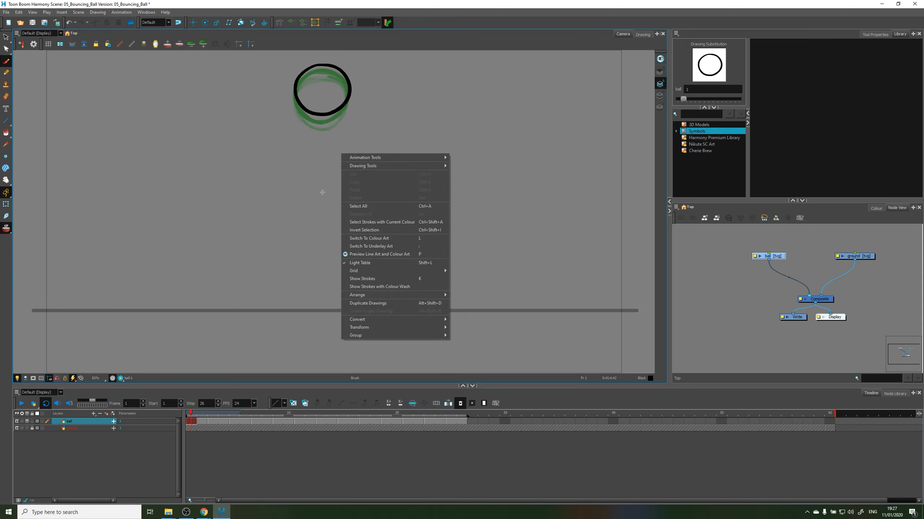
{"action": "left_click", "coordinate": [363, 100]}
{"action": "left_click_drag", "start_coordinate": [320, 166], "coordinate": [324, 229]}
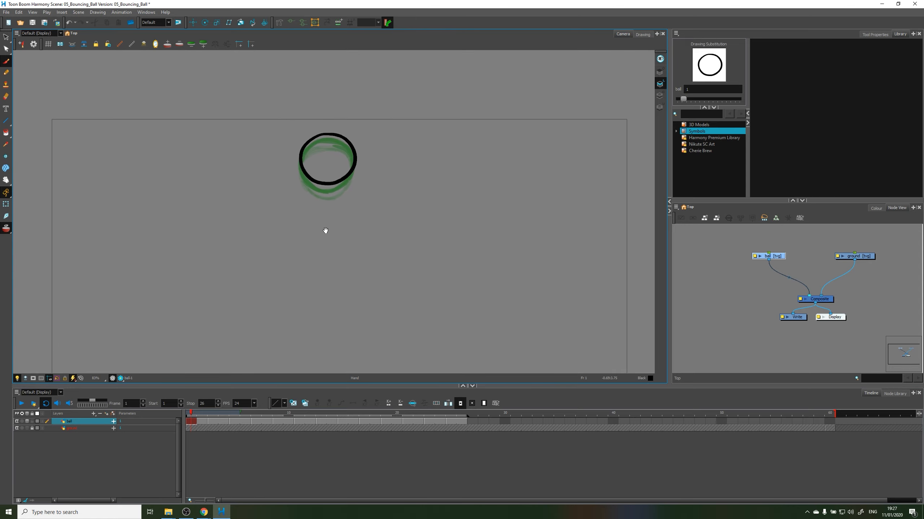
{"action": "scroll", "coordinate": [330, 200], "scroll_direction": "up", "scroll_amount": 2}
{"action": "scroll", "coordinate": [329, 132], "scroll_direction": "up", "scroll_amount": 1}
{"action": "left_click_drag", "start_coordinate": [329, 132], "coordinate": [337, 175]}
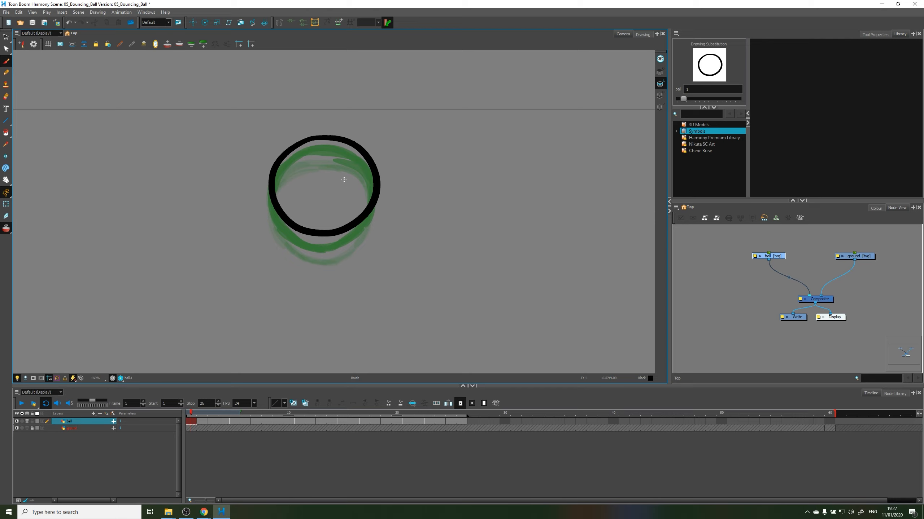
{"action": "left_click", "coordinate": [216, 422]}
{"action": "left_click", "coordinate": [199, 422]}
{"action": "left_click", "coordinate": [216, 422]}
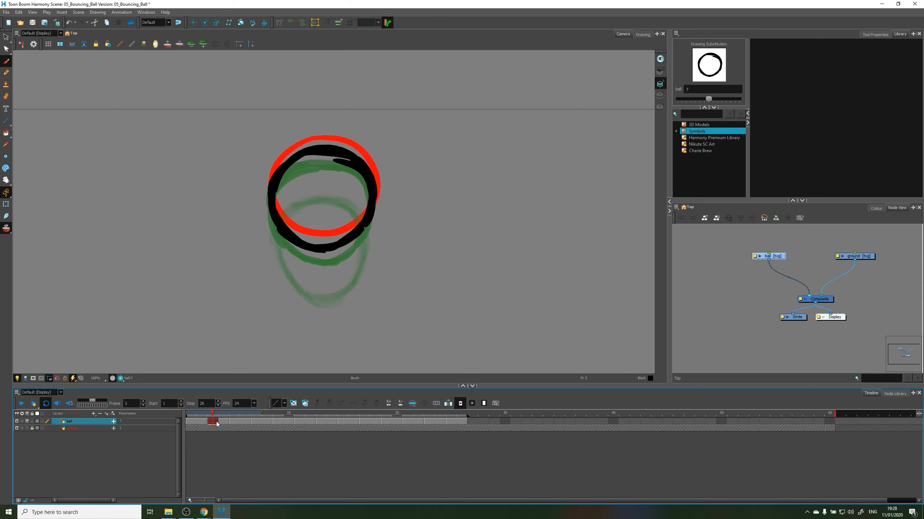
{"action": "left_click", "coordinate": [240, 422]}
{"action": "left_click", "coordinate": [200, 424]}
{"action": "left_click", "coordinate": [221, 423]}
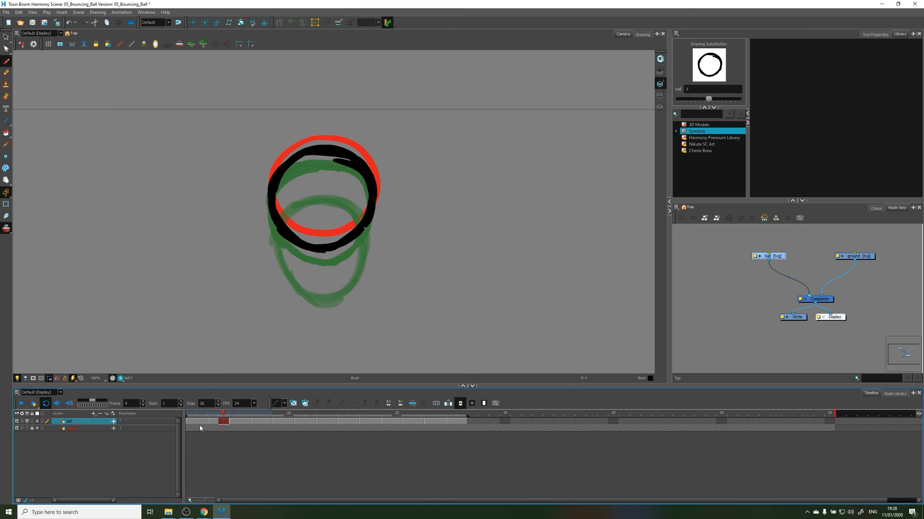
{"action": "left_click", "coordinate": [200, 423]}
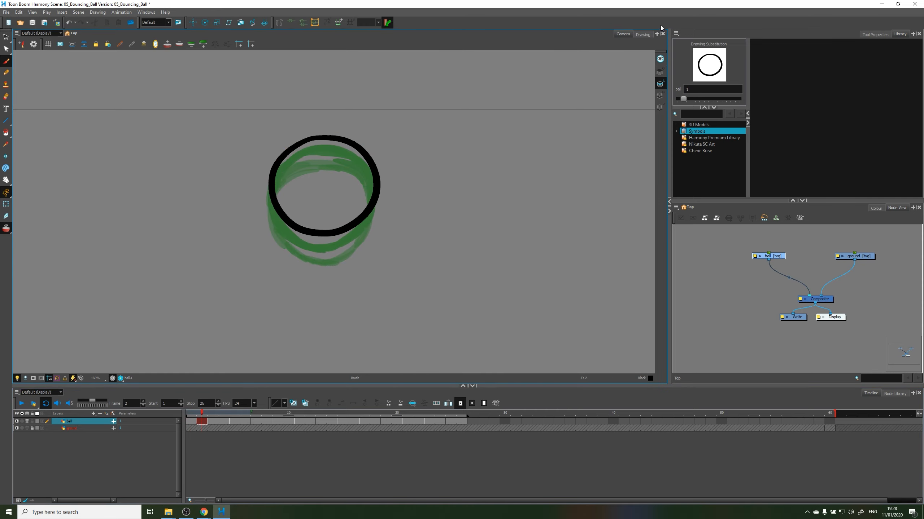
Step: Show the round ball at frame 2 in the Drawing view with onion skin turned off
{"action": "left_click", "coordinate": [621, 35]}
{"action": "scroll", "coordinate": [319, 193], "scroll_direction": "up", "scroll_amount": 3}
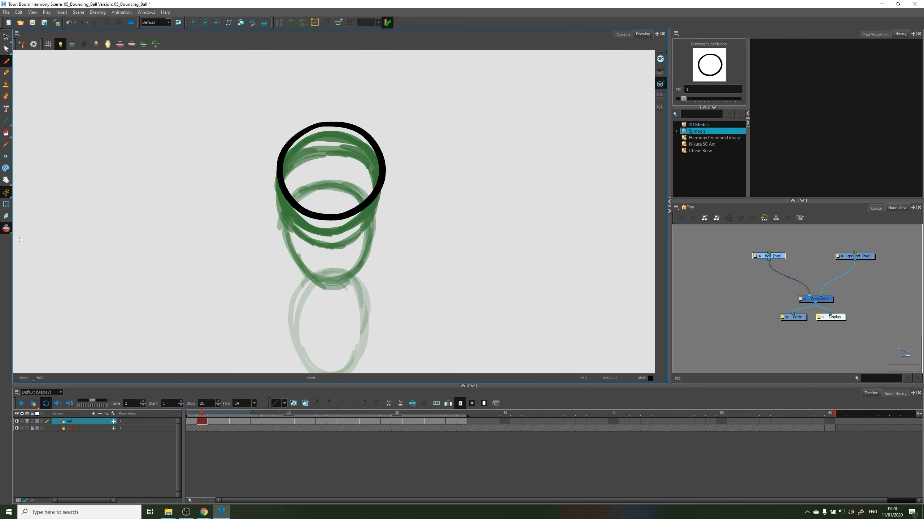
{"action": "left_click", "coordinate": [6, 230]}
{"action": "key", "text": "2"}
{"action": "key", "text": "2"}
{"action": "key", "text": "2"}
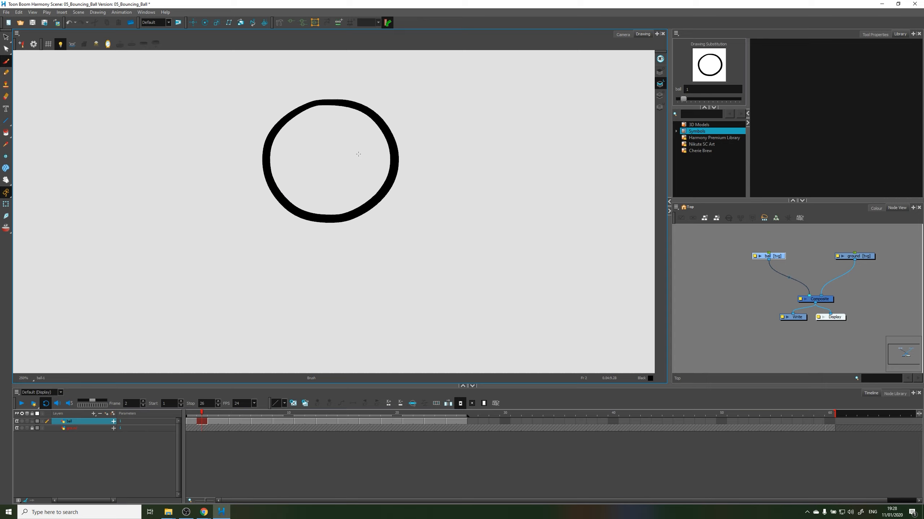
Step: Activate the Colour Art layer and create colour art strokes from the round ball's line art
{"action": "left_click_drag", "start_coordinate": [360, 153], "coordinate": [358, 211]}
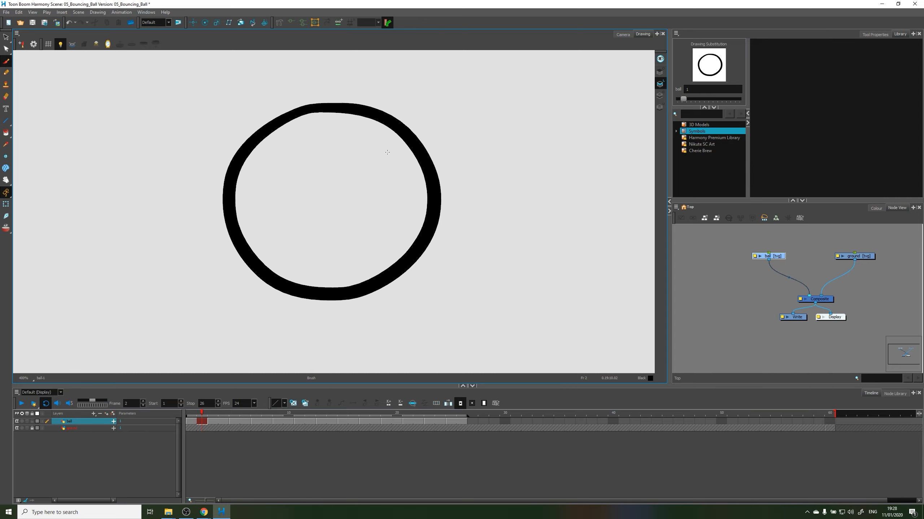
{"action": "left_click", "coordinate": [660, 96]}
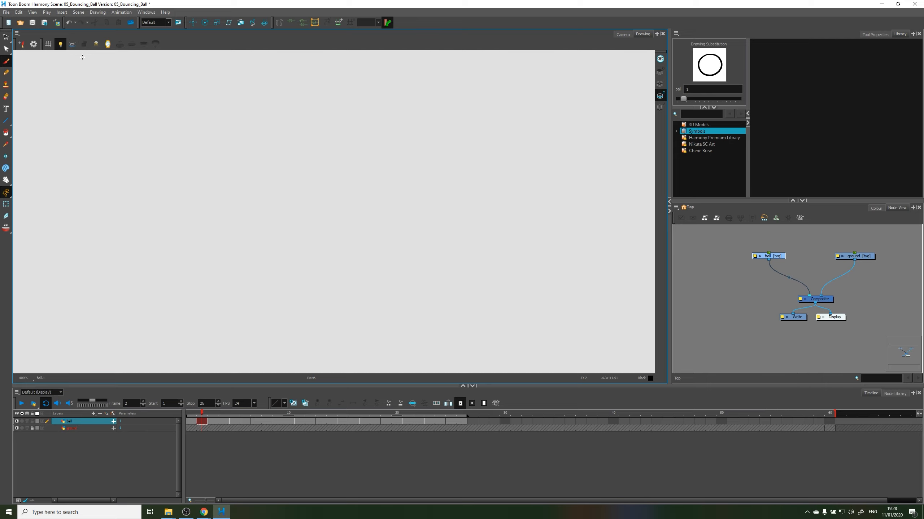
{"action": "left_click", "coordinate": [72, 44]}
Step: Add a new colour swatch to the 05_Bouncing_Ball palette and set it to a medium blue
{"action": "left_click", "coordinate": [881, 34]}
{"action": "left_click", "coordinate": [876, 208]}
{"action": "left_click", "coordinate": [679, 306]}
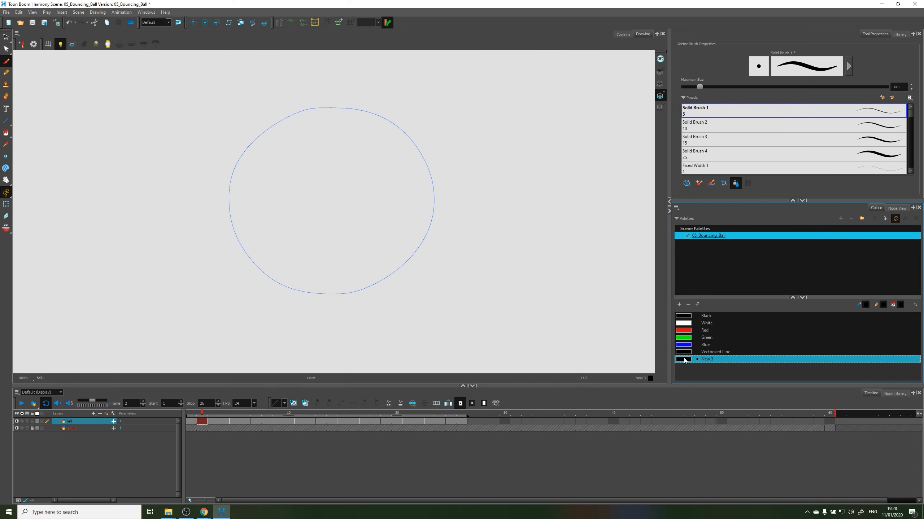
{"action": "double_click", "coordinate": [684, 359]}
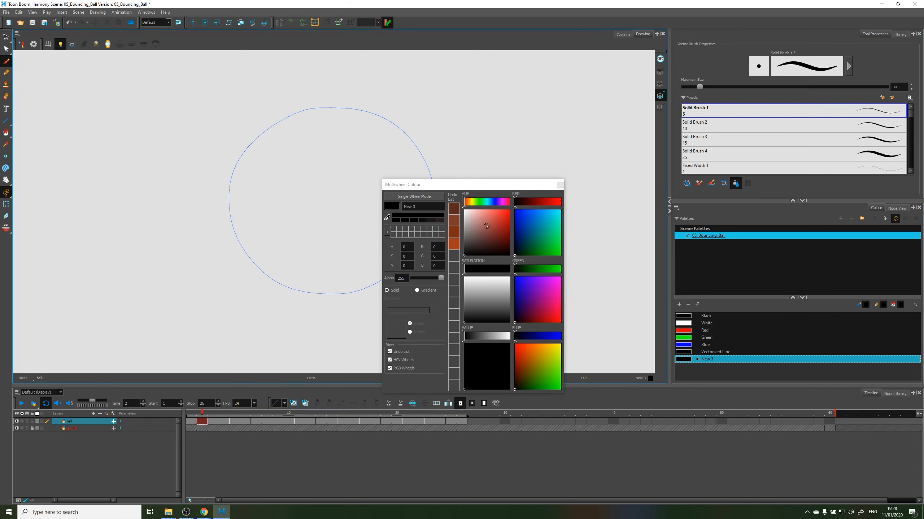
{"action": "left_click_drag", "start_coordinate": [486, 226], "coordinate": [486, 214]}
{"action": "mouse_move", "coordinate": [486, 202]}
{"action": "left_mouse_down"}
{"action": "mouse_move", "coordinate": [495, 257]}
{"action": "mouse_move", "coordinate": [502, 217]}
{"action": "left_mouse_up"}
{"action": "left_click", "coordinate": [560, 185]}
Step: Fill the round ball's colour art with the new blue using the Paint tool and switch back to the Line Art layer
{"action": "key", "text": "i"}
{"action": "left_click", "coordinate": [343, 211]}
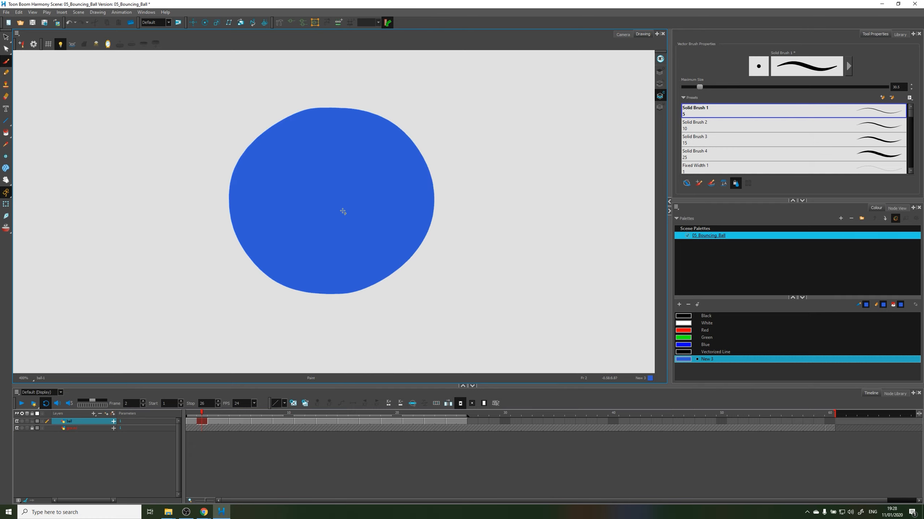
{"action": "scroll", "coordinate": [322, 186], "scroll_direction": "down", "scroll_amount": 5}
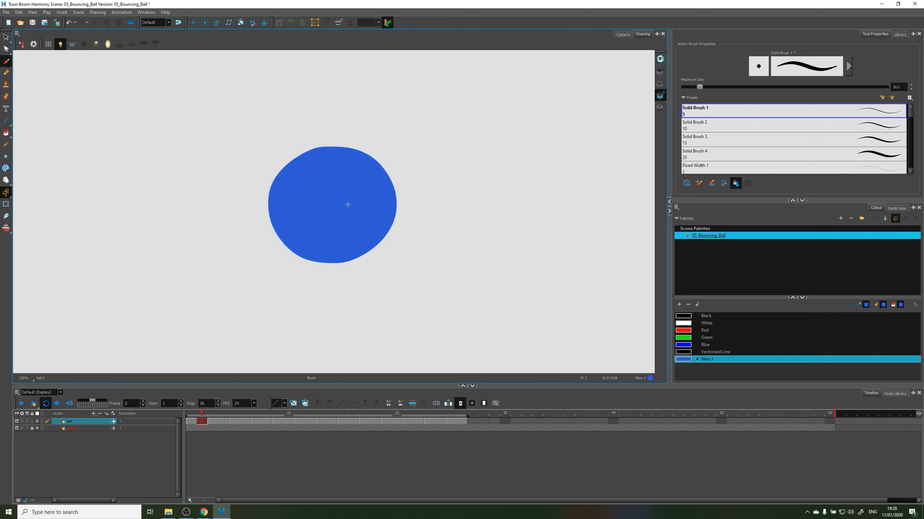
{"action": "left_click", "coordinate": [660, 86]}
{"action": "left_click", "coordinate": [660, 86]}
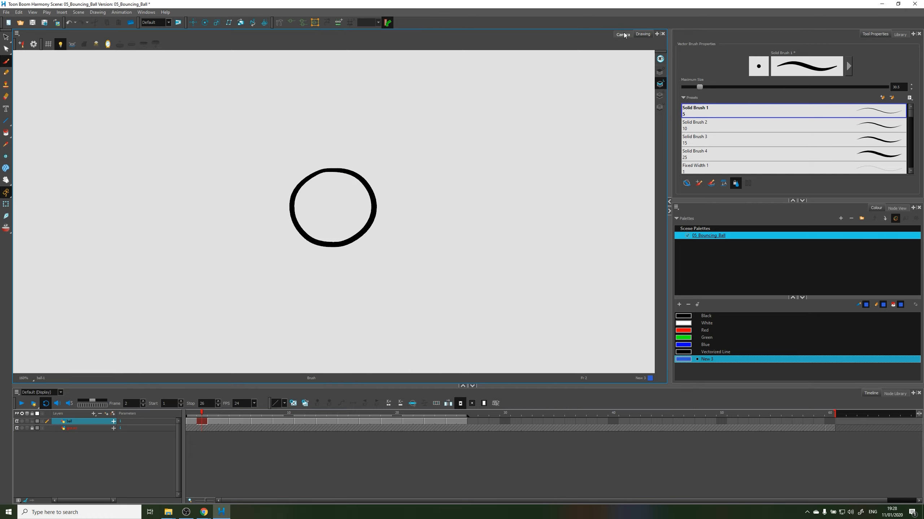